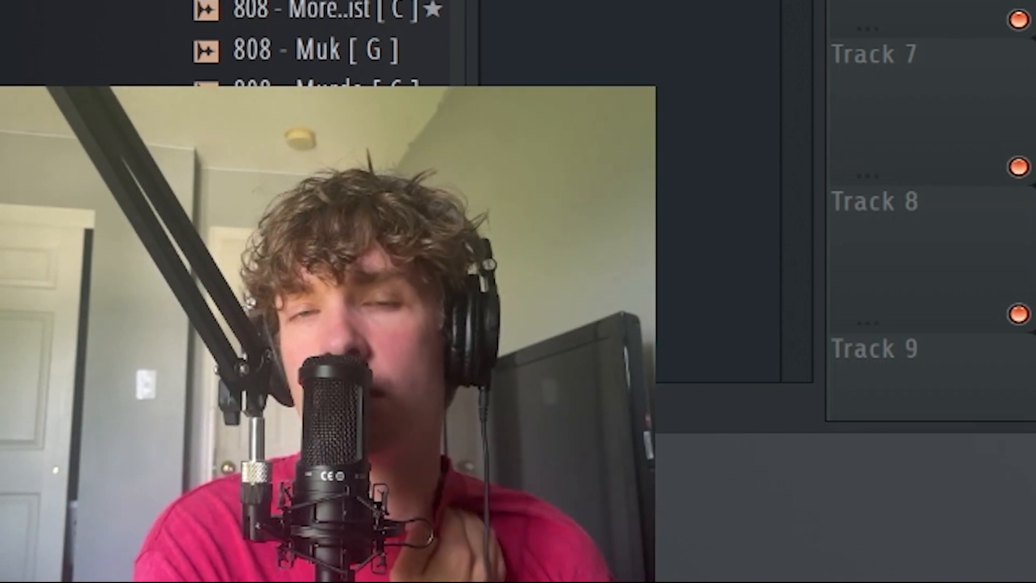
key("F9")
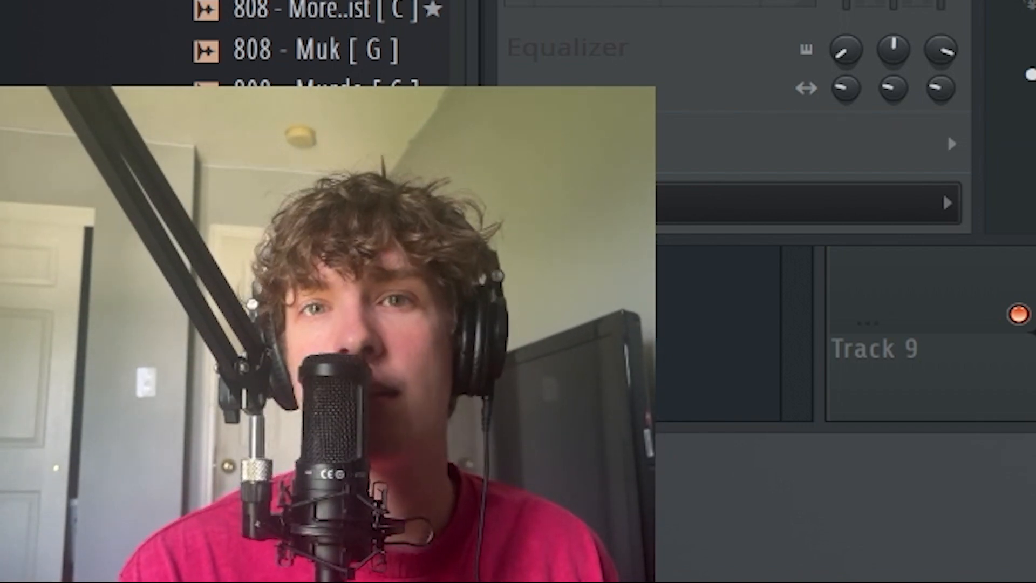
scroll(319, 43, "down", 3)
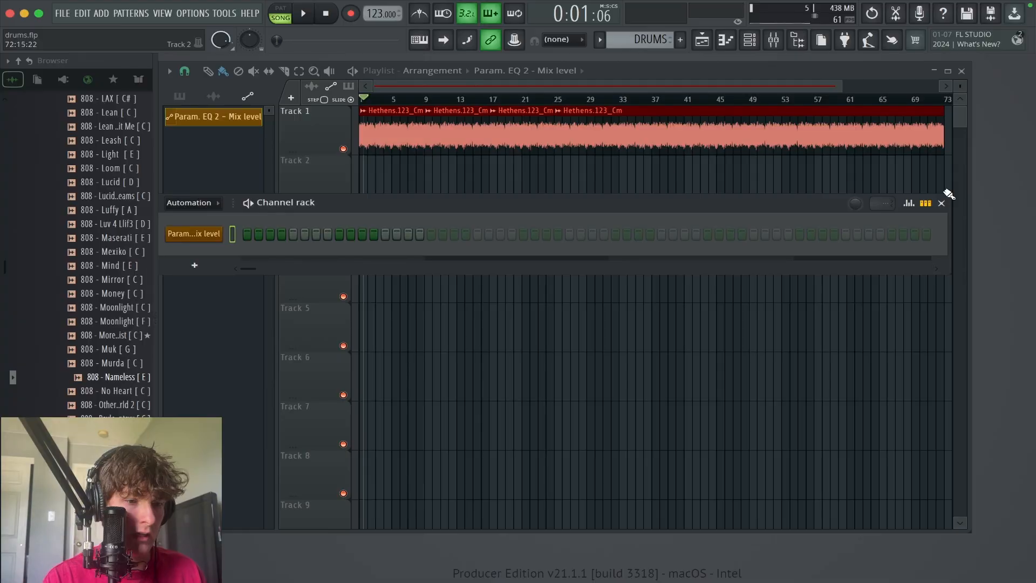
Step: Close the channel rack, play the Hethens.123_Cm melody from the start of the playlist, and stop it
left_click(941, 203)
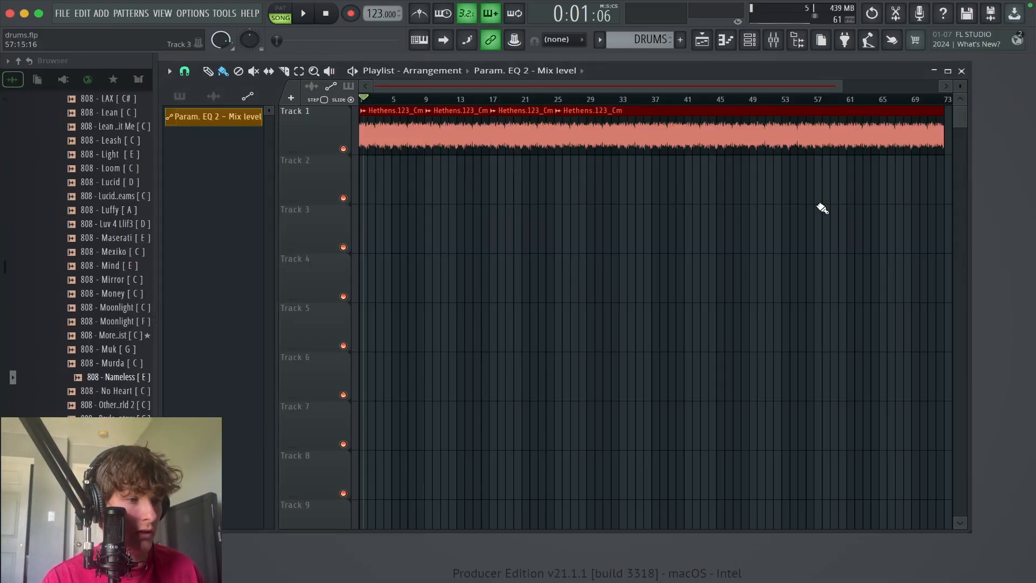
scroll(412, 178, "up", 2)
left_click(361, 98)
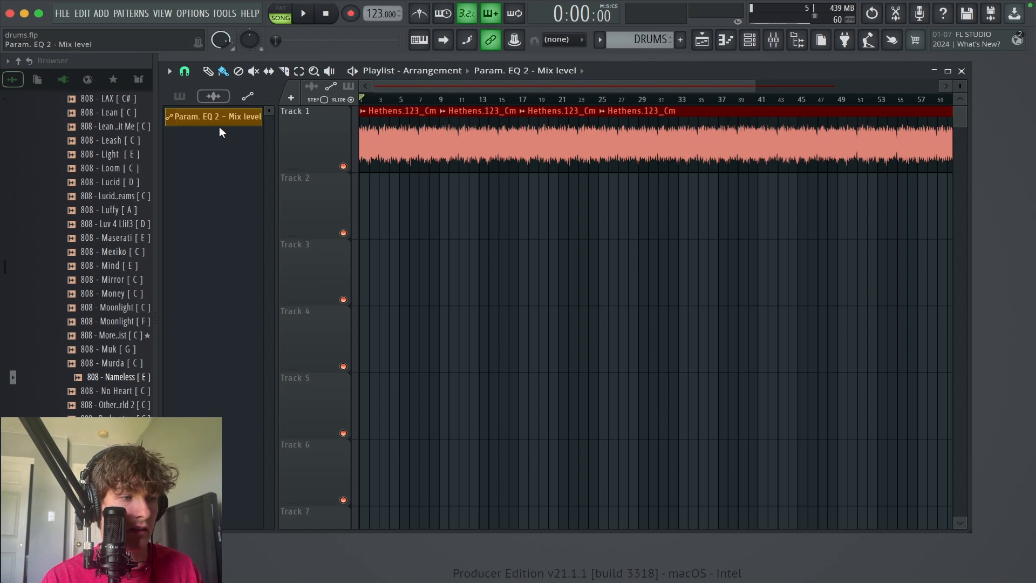
key("space")
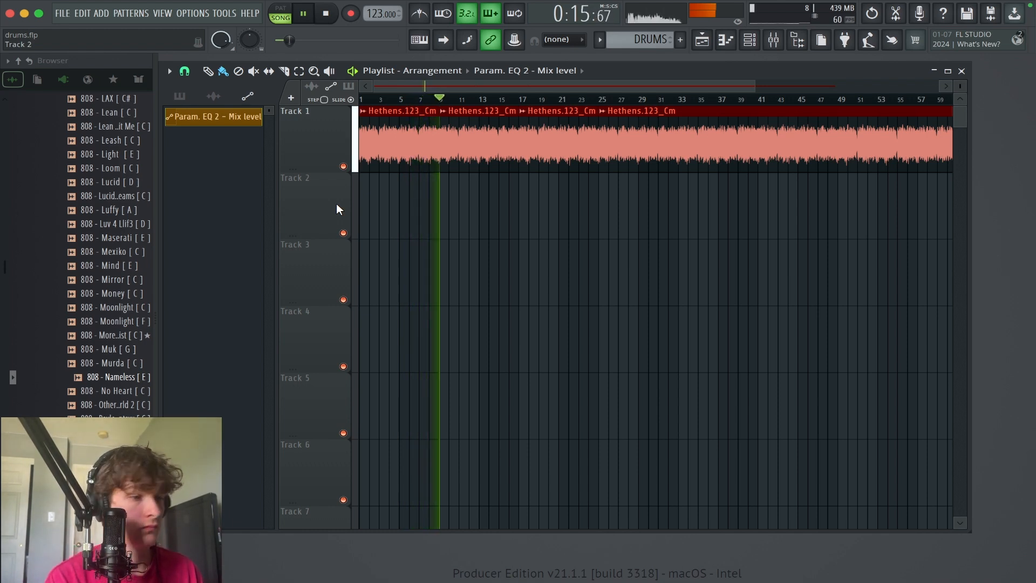
key("space")
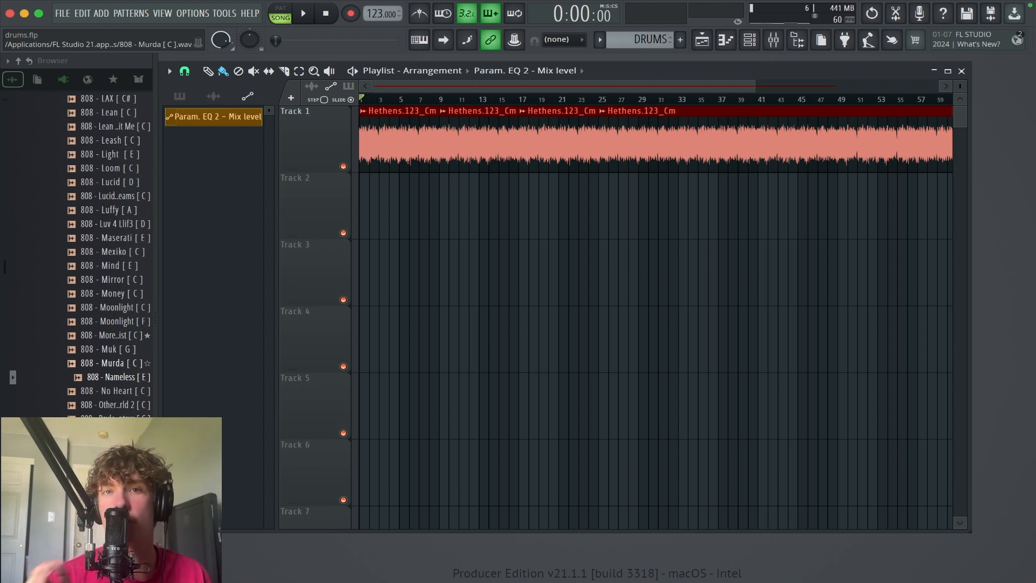
Step: View the channel rack and the mixer tracks with their routing, and close the mixer
left_click(750, 39)
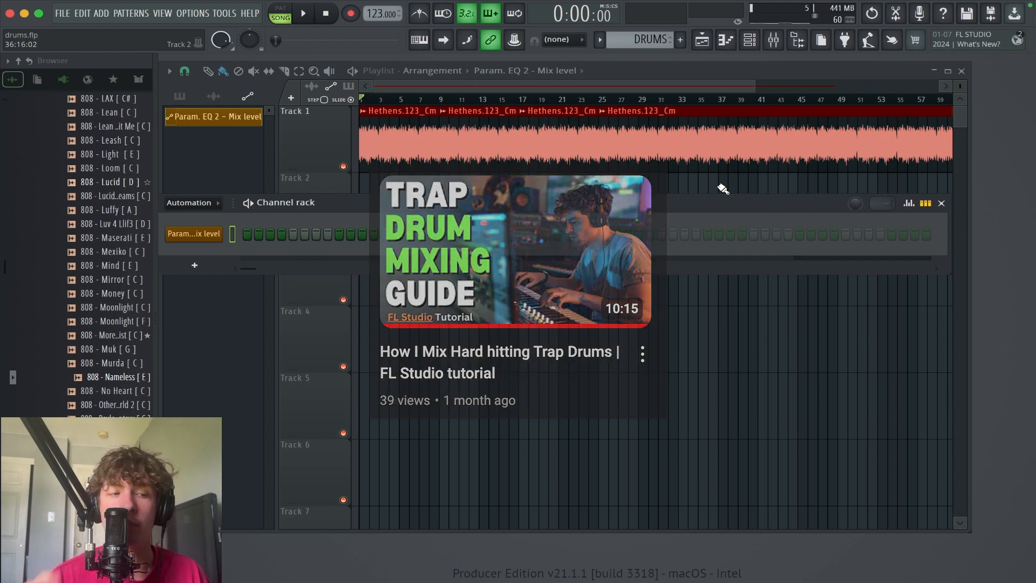
left_click(753, 41)
left_click(758, 44)
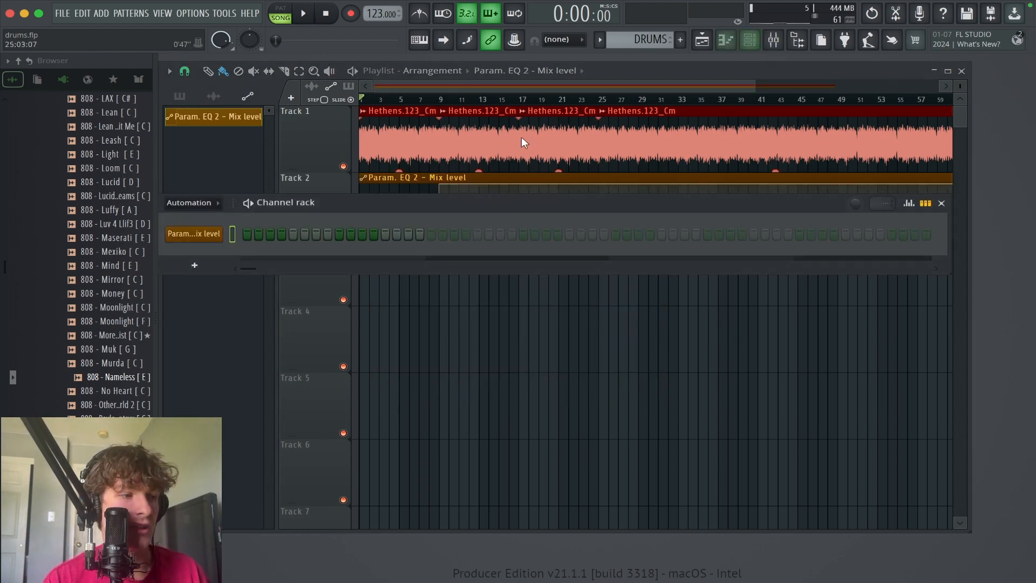
key("F9")
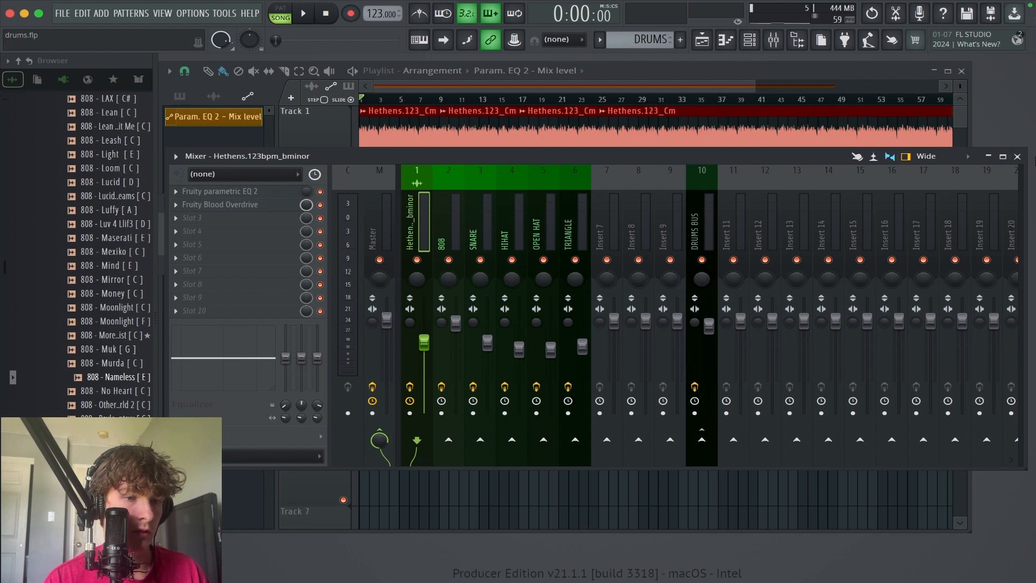
left_click(1017, 157)
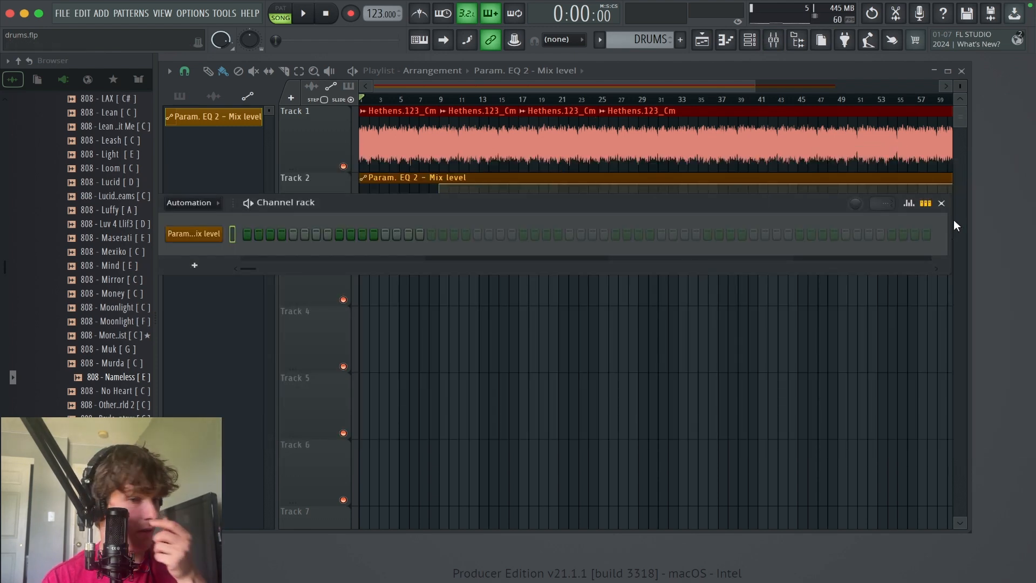
Step: Place the DRUMS pattern on Track 3 spanning bars 9 to 17 and select that range on the playlist timeline
left_click(941, 204)
left_click(180, 96)
left_click_drag(190, 117, 444, 265)
left_click_drag(678, 358, 574, 377)
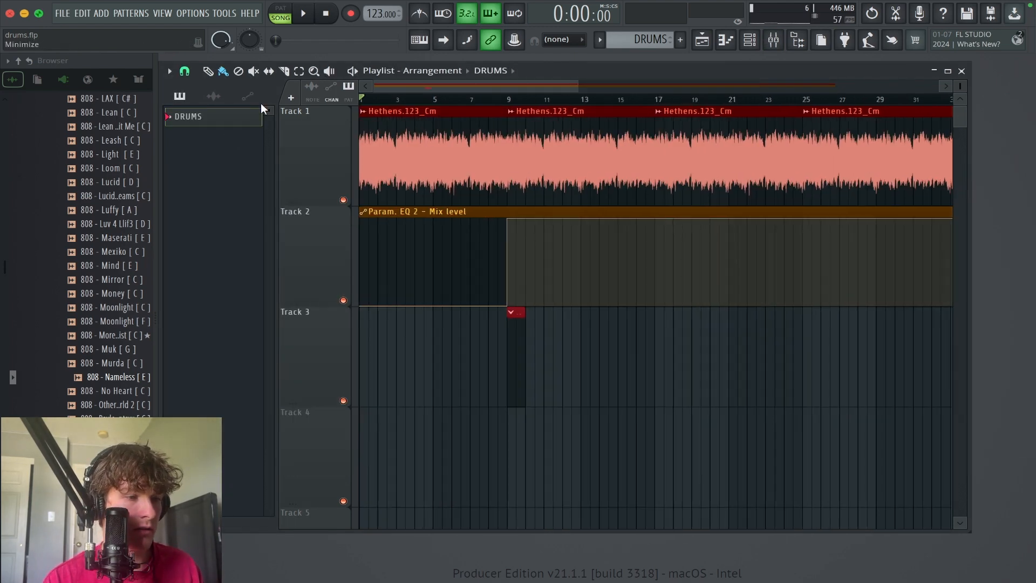
left_click_drag(522, 341, 656, 361)
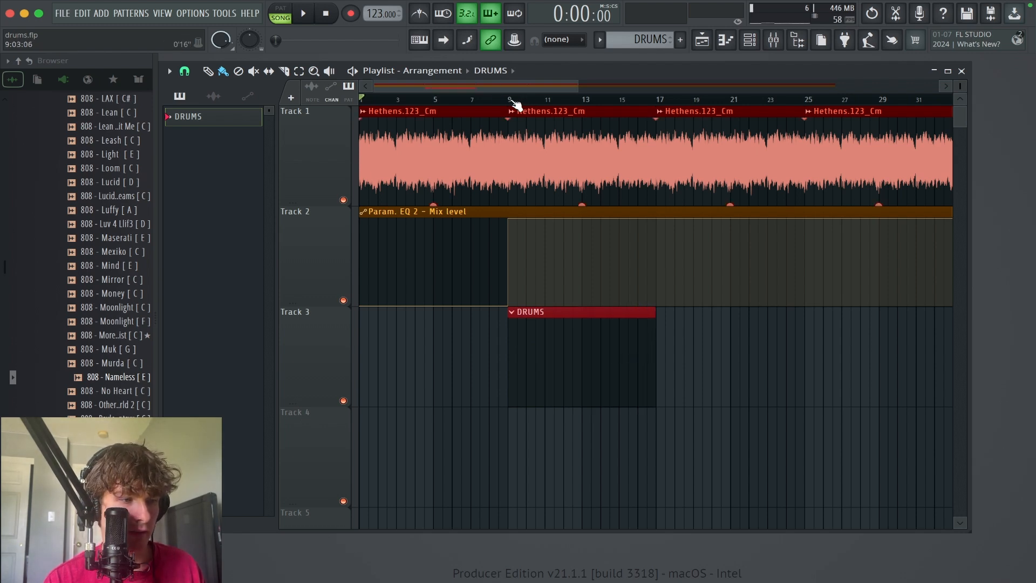
left_click_drag(514, 103, 661, 108)
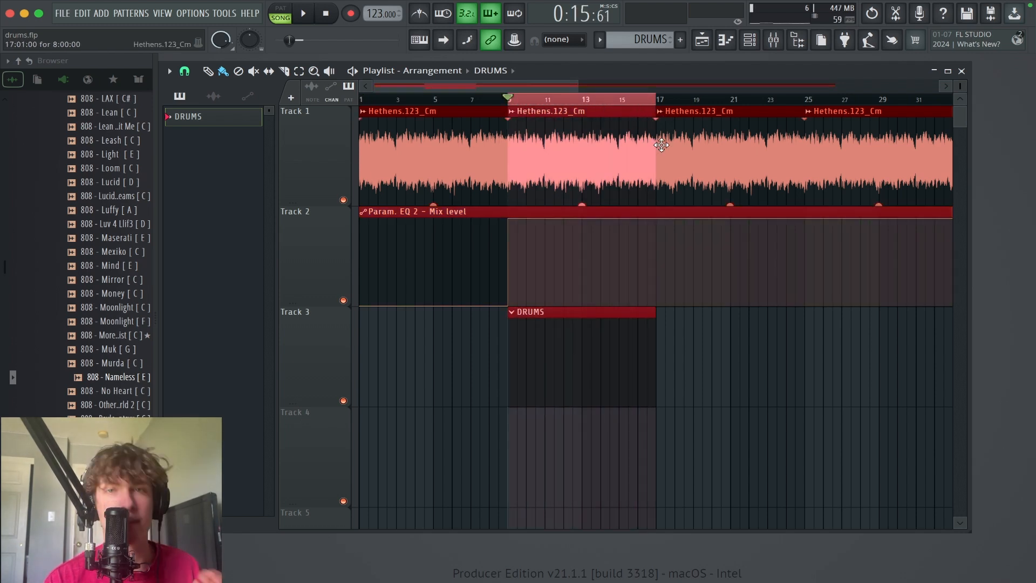
Step: Show the Unsorted group of drum channels in the channel rack and move the rack away from the sample browser
left_click(749, 40)
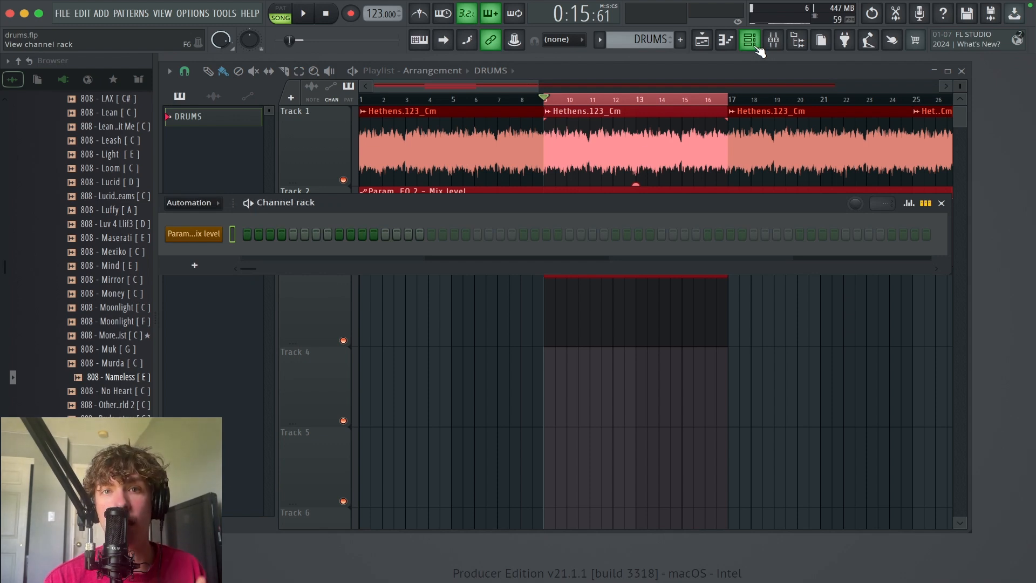
left_click(191, 203)
left_click(199, 259)
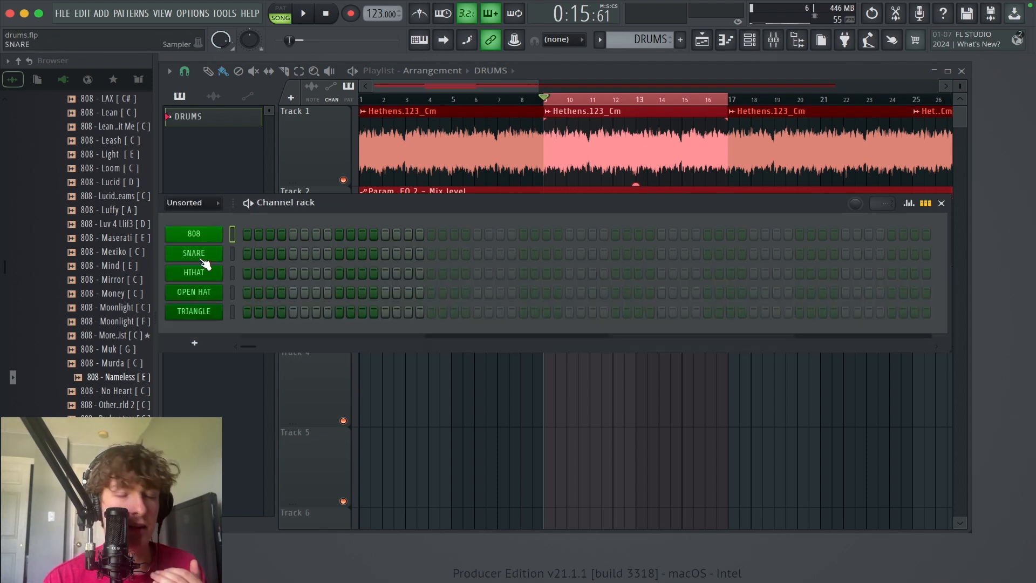
left_click_drag(733, 218, 814, 206)
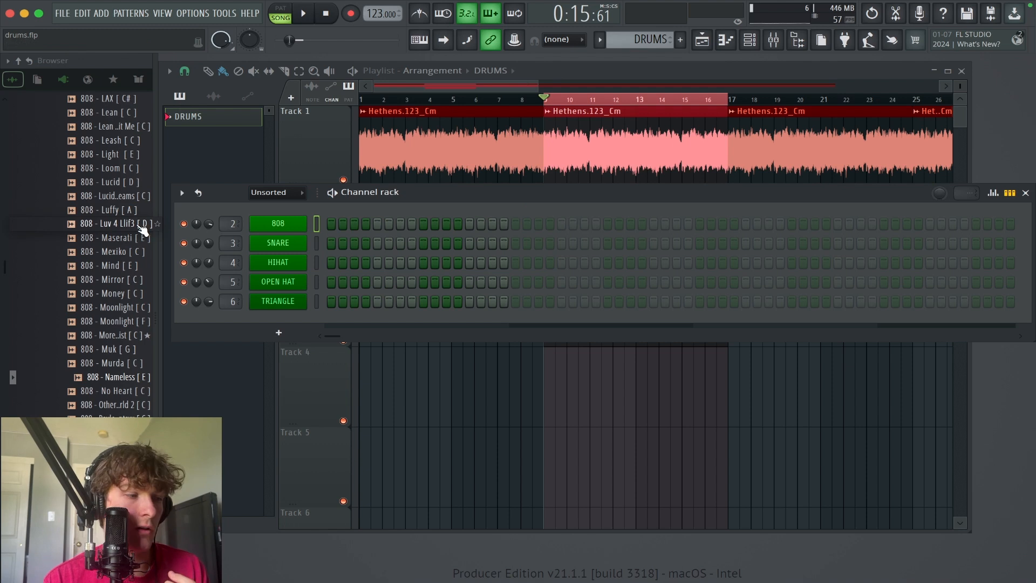
Step: Audition the 808 samples in the browser one after another, ending with 808 - Spinz [ C ]
left_click(139, 351)
key("Down")
key("Down")
key("Down")
key("Down")
key("Down")
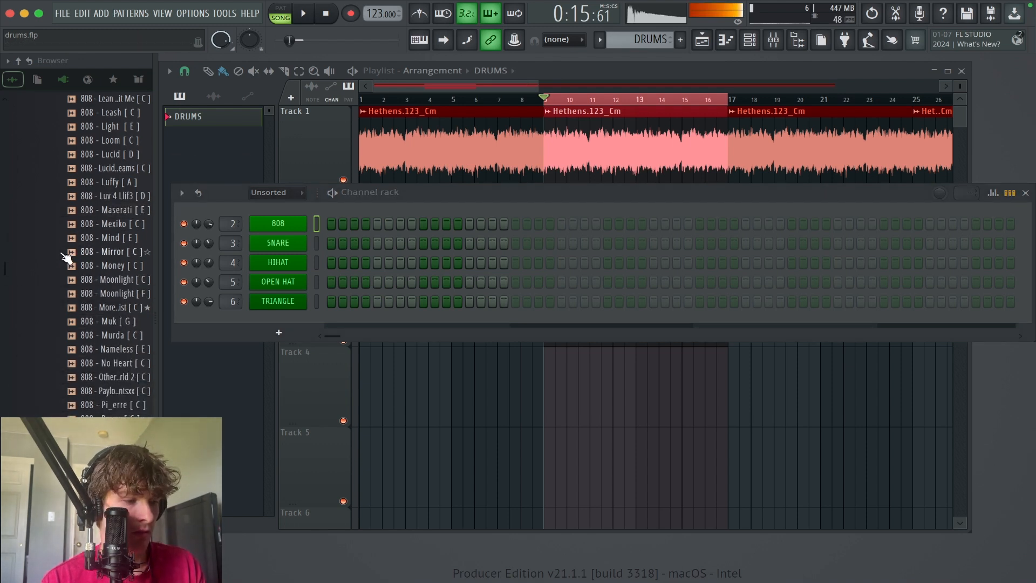
key("Down")
key("Down")
key("Down")
key("Down")
key("Down")
key("Down")
key("Down")
key("Down")
key("Down")
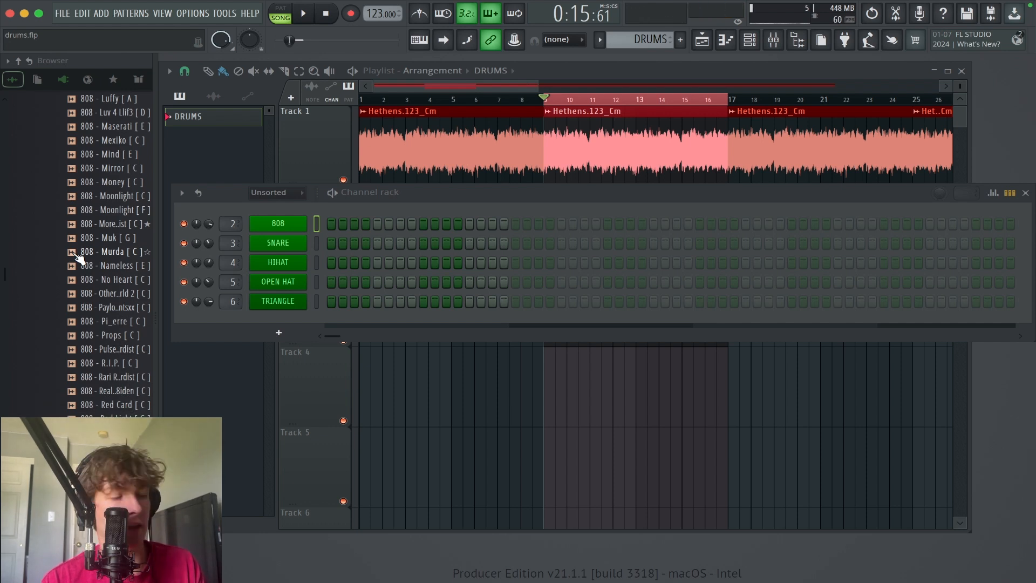
scroll(79, 305, "down", 3)
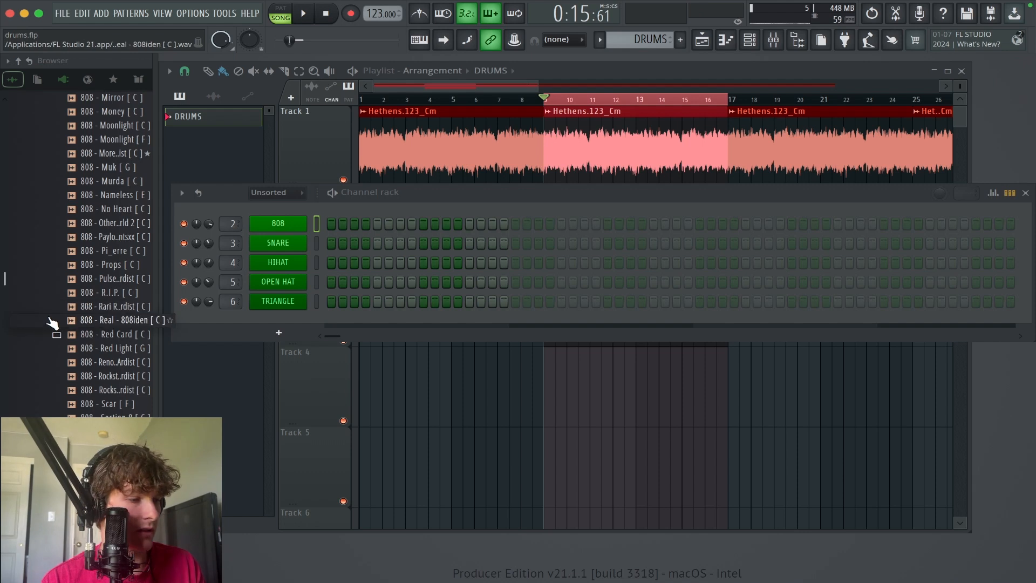
scroll(108, 365, "down", 5)
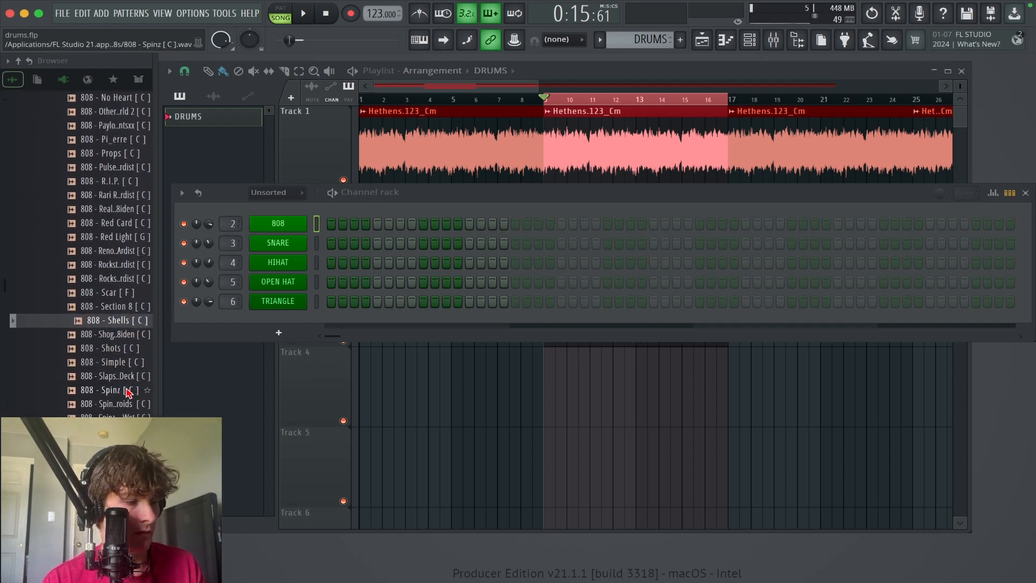
left_click(128, 390)
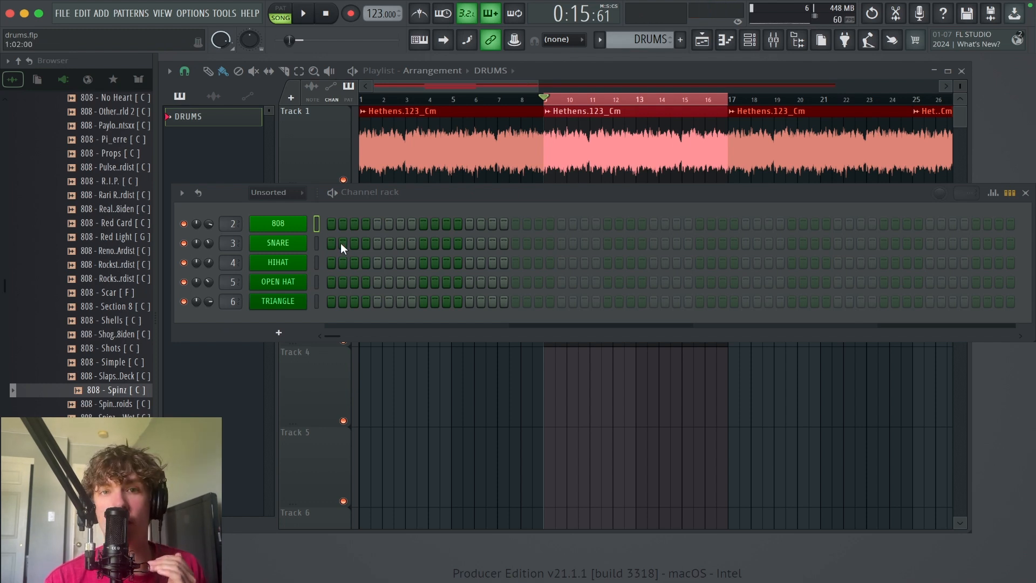
Step: Check the 808 channel's sample in its sampler settings and open that channel's piano roll
left_click(302, 226)
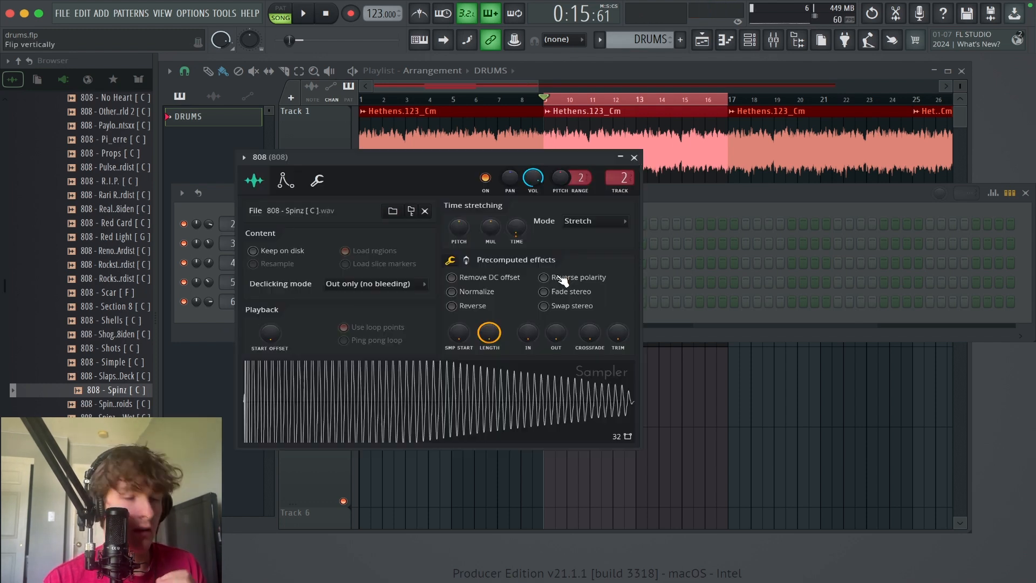
left_click(433, 415)
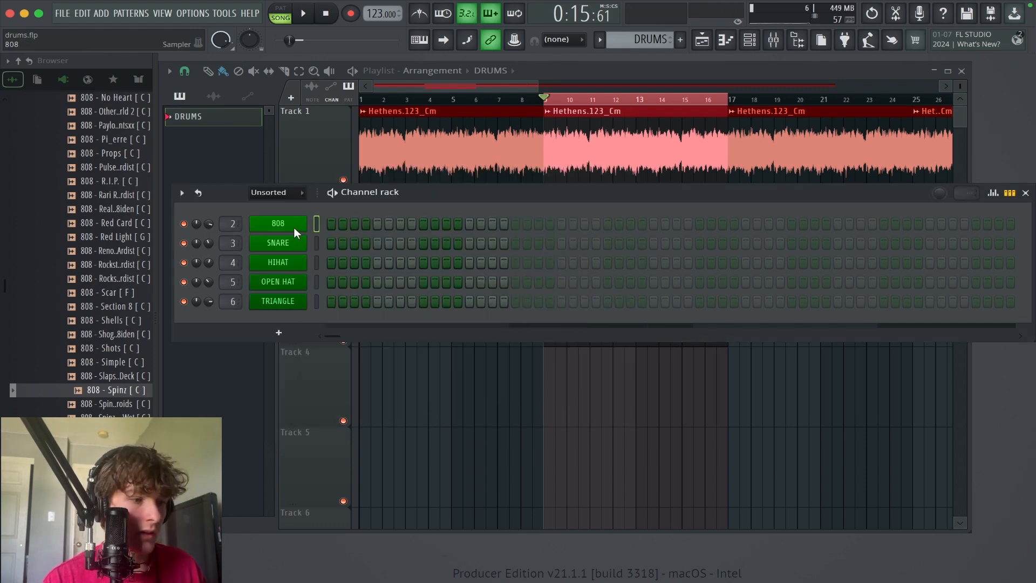
right_click(294, 231)
left_click(356, 225)
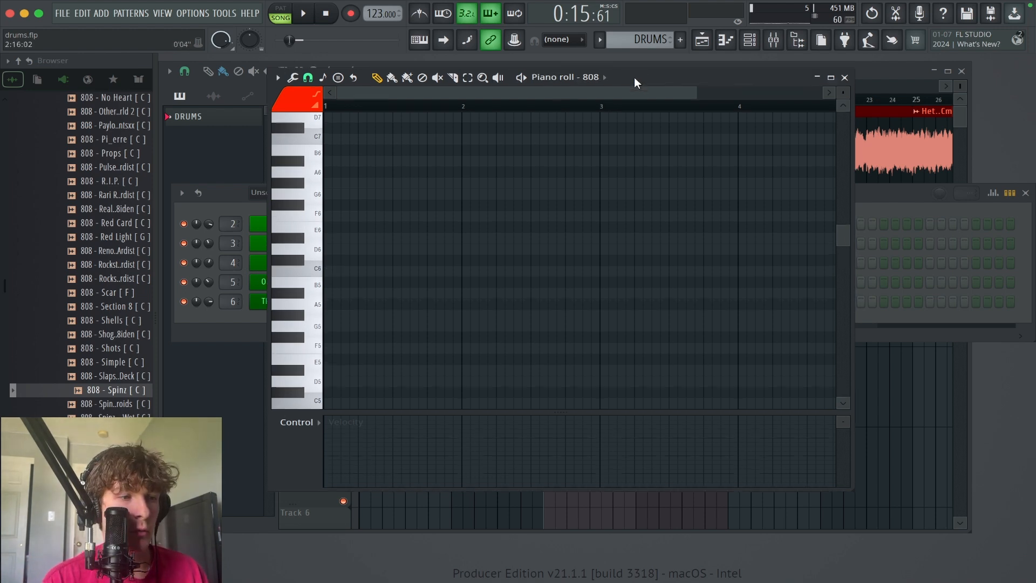
Step: Reposition the piano roll window and view its list of root notes and scales without changing the selection
left_click_drag(633, 77, 610, 111)
left_click(312, 106)
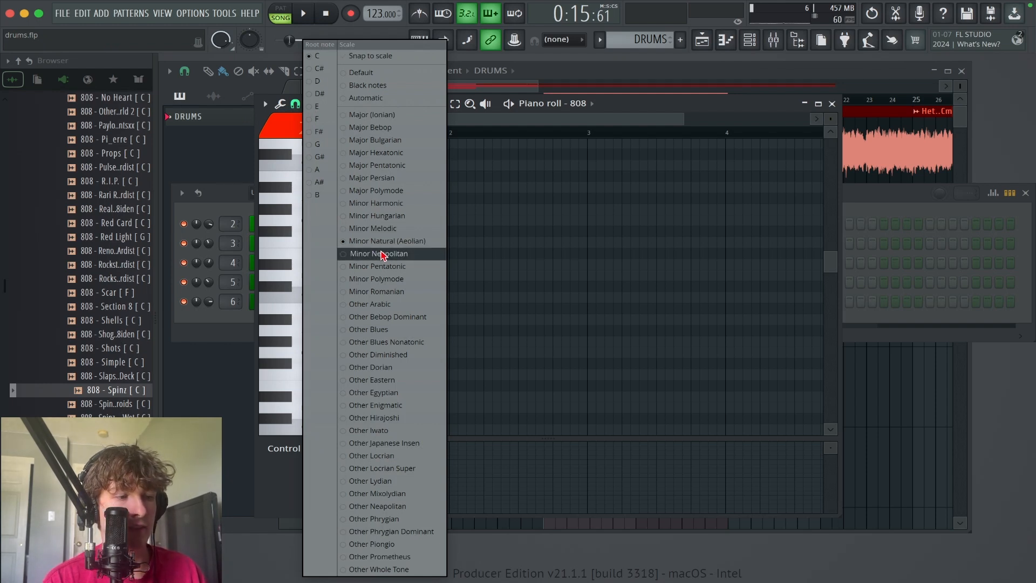
left_click(577, 262)
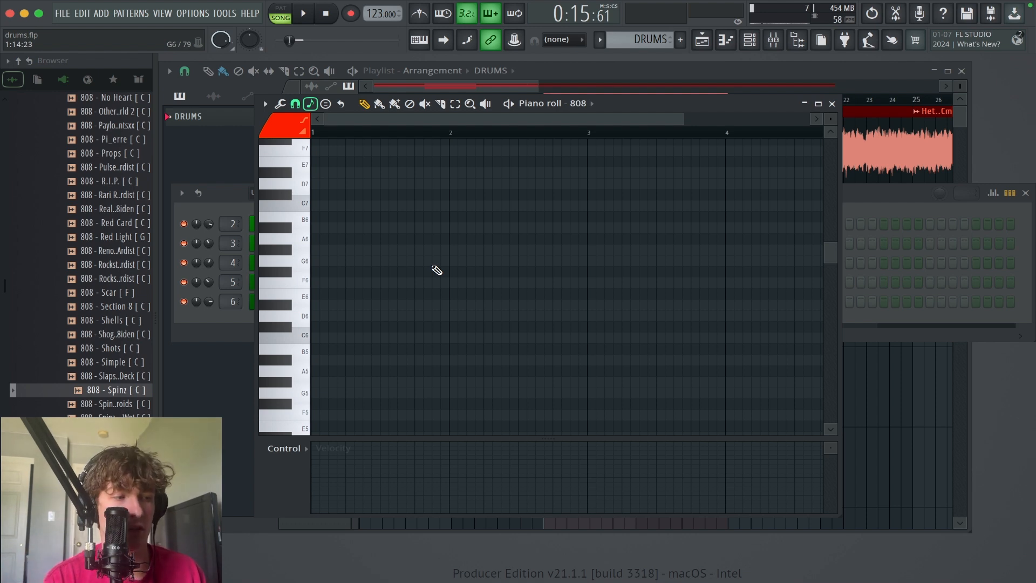
Step: Draw three consecutive one-beat 808 notes, C7, E7 and F#7, from the start of bar 1 and play them
mouse_move(327, 198)
left_mouse_down()
mouse_move(252, 227)
mouse_move(242, 204)
left_mouse_up()
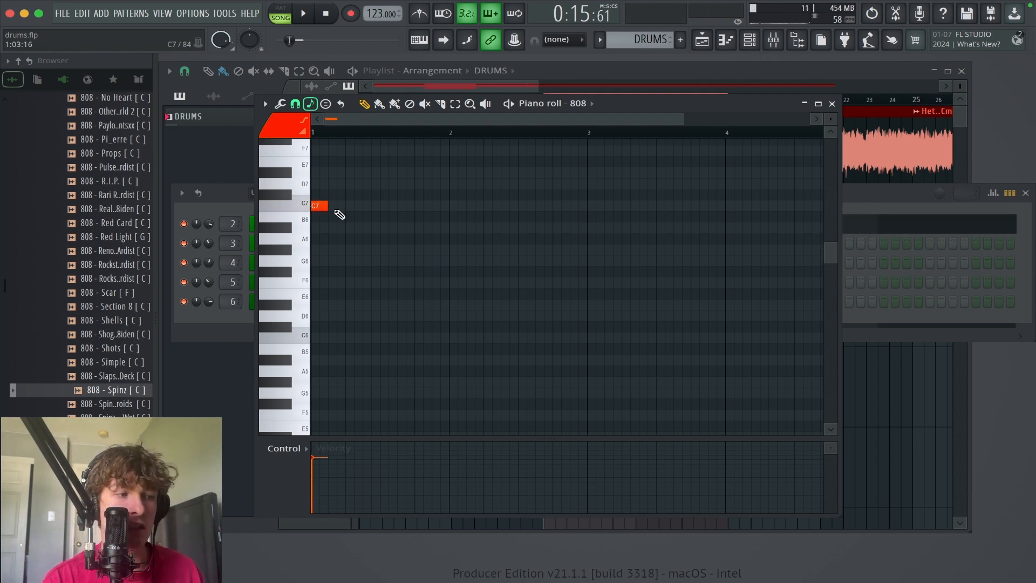
mouse_move(327, 205)
left_mouse_down()
mouse_move(474, 208)
mouse_move(344, 208)
left_mouse_up()
left_click(344, 161)
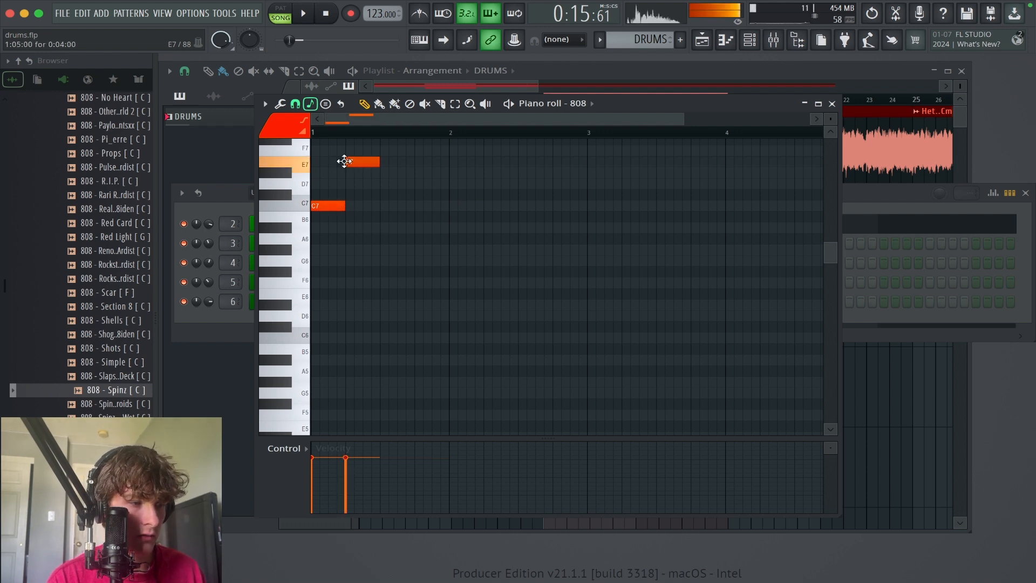
scroll(347, 178, "up", 2)
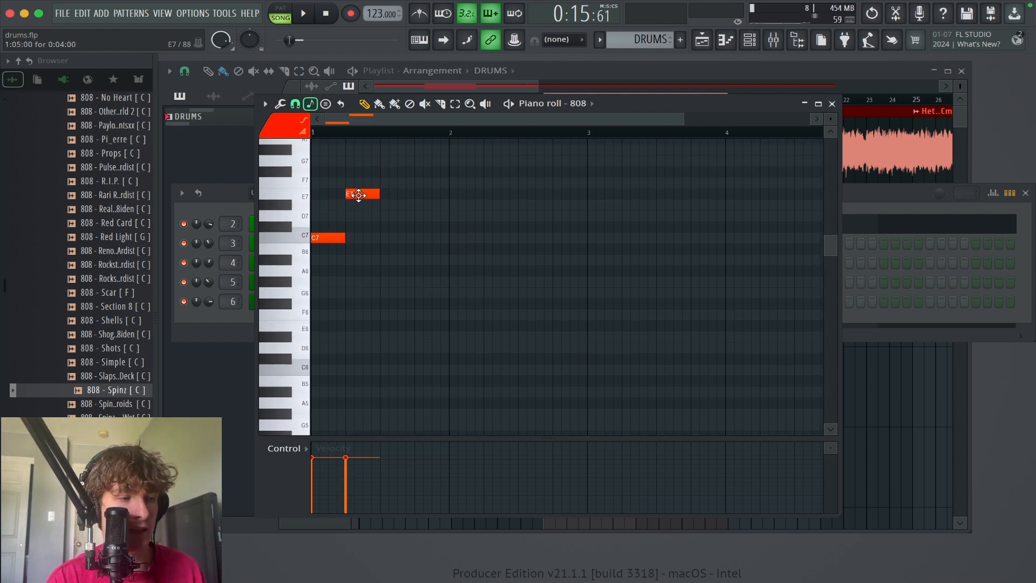
left_click(378, 172)
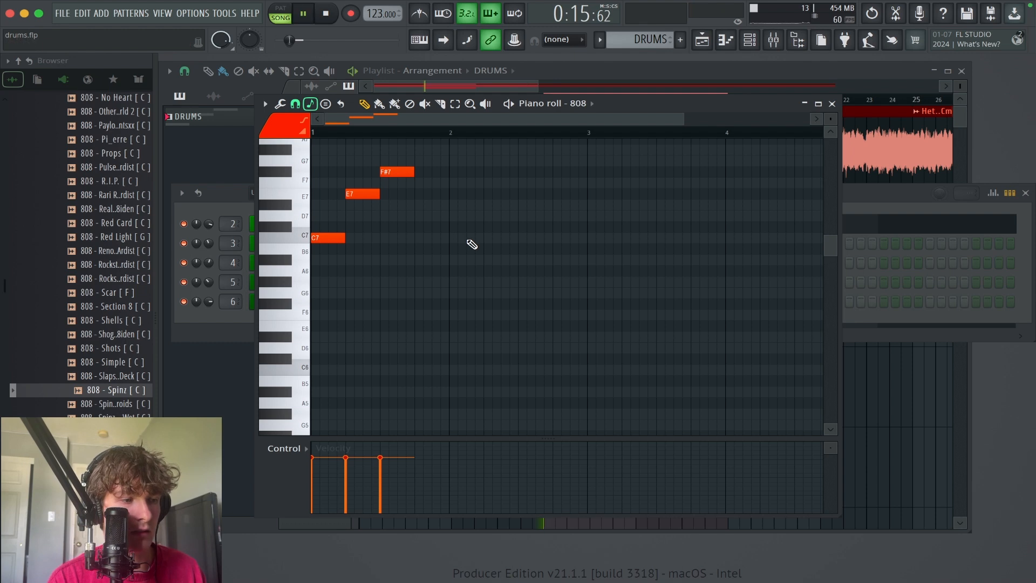
key("space")
key("space")
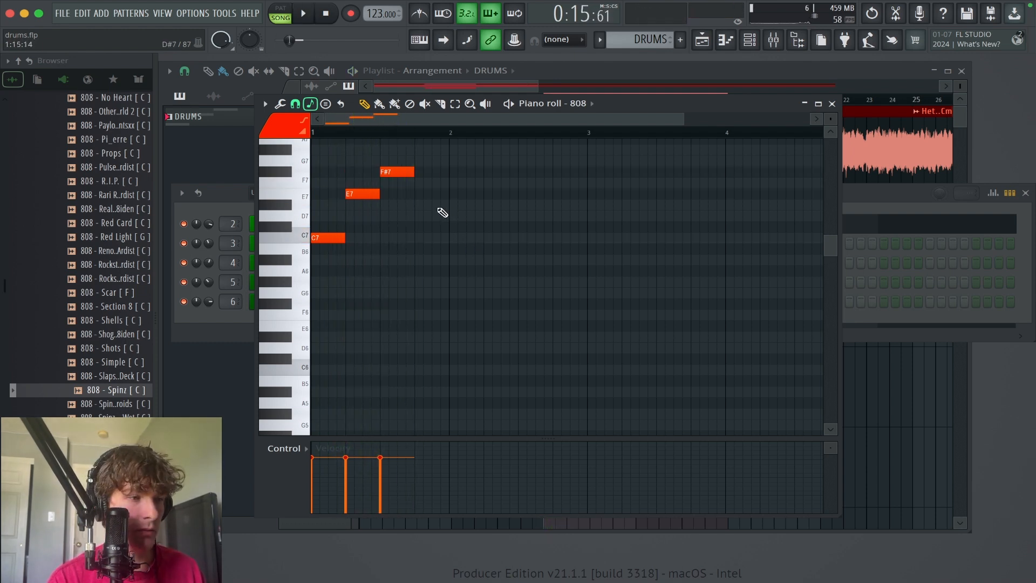
Step: Transpose the three 808 notes down two octaves and play them
key("ctrl+Down")
key("ctrl+Down")
key("space")
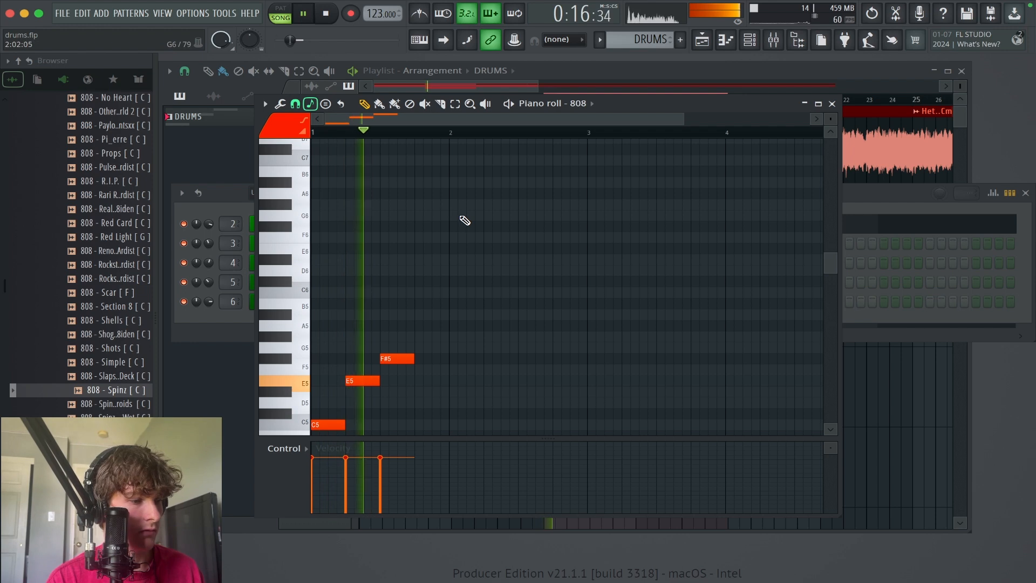
key("space")
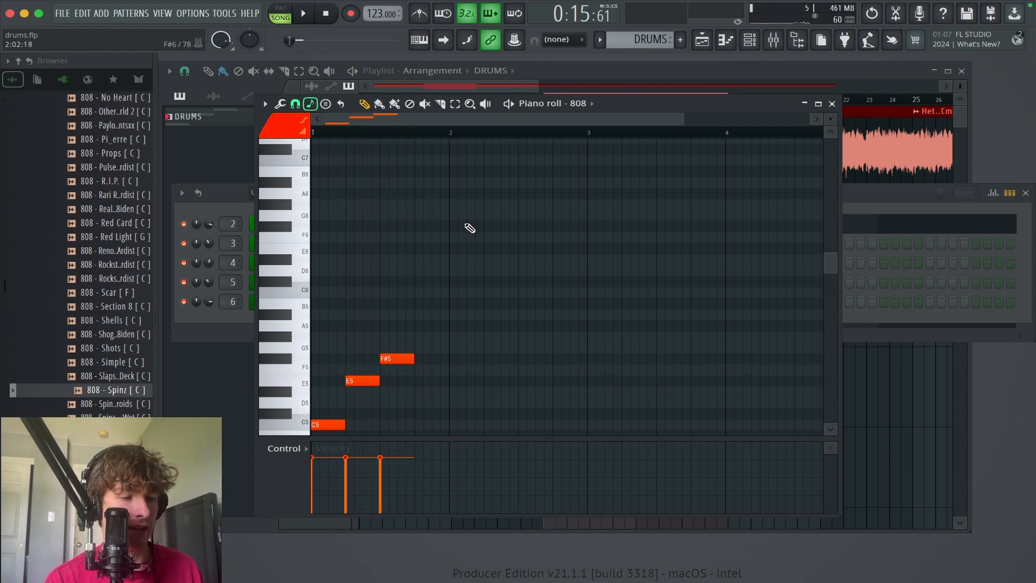
Step: Transpose the three 808 notes up two octaves and play them
key("ctrl+Up")
key("ctrl+Up")
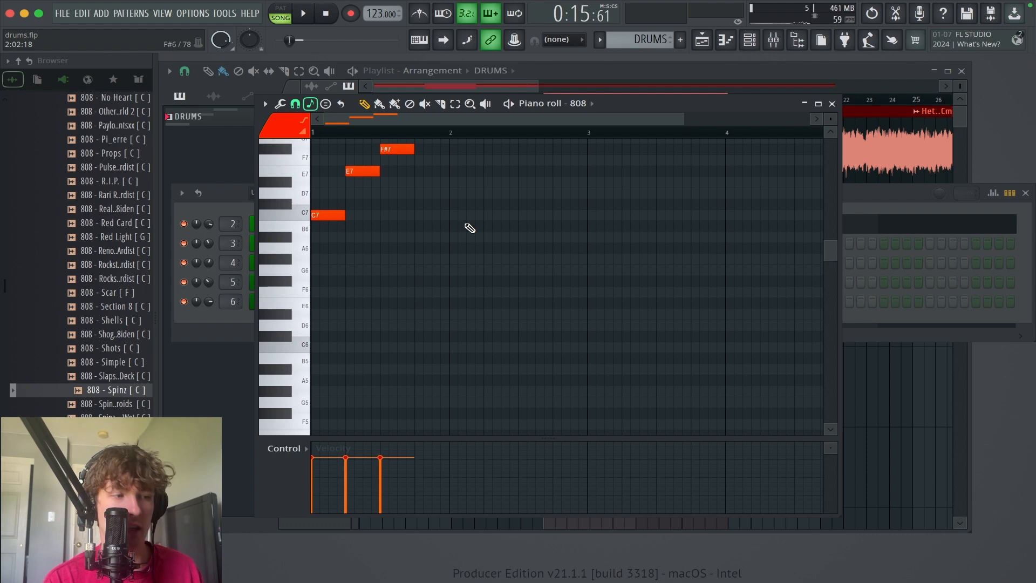
key("space")
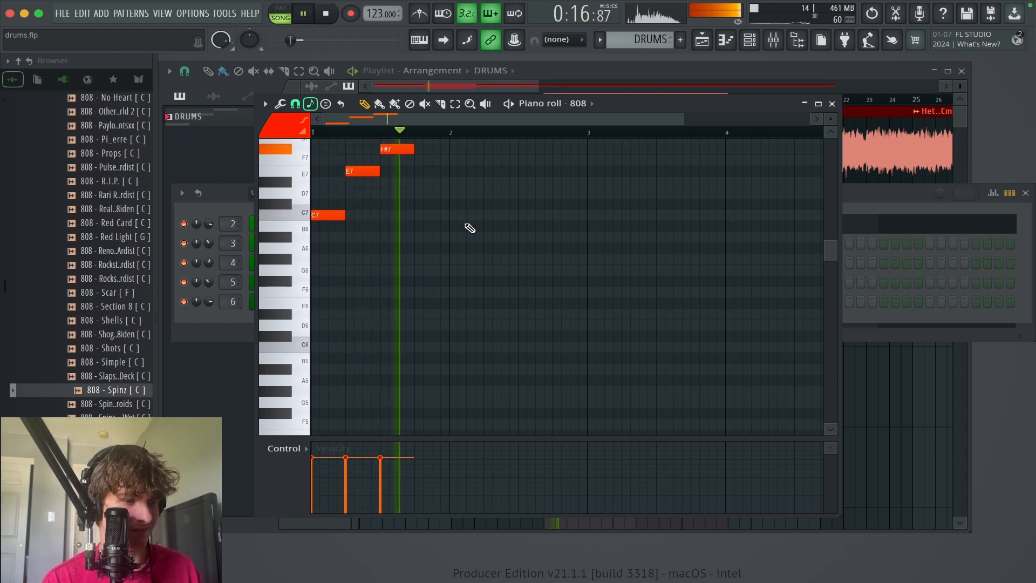
Step: Stop playback and delete the C7 notes at the starts of bars 2 and 3
key("space")
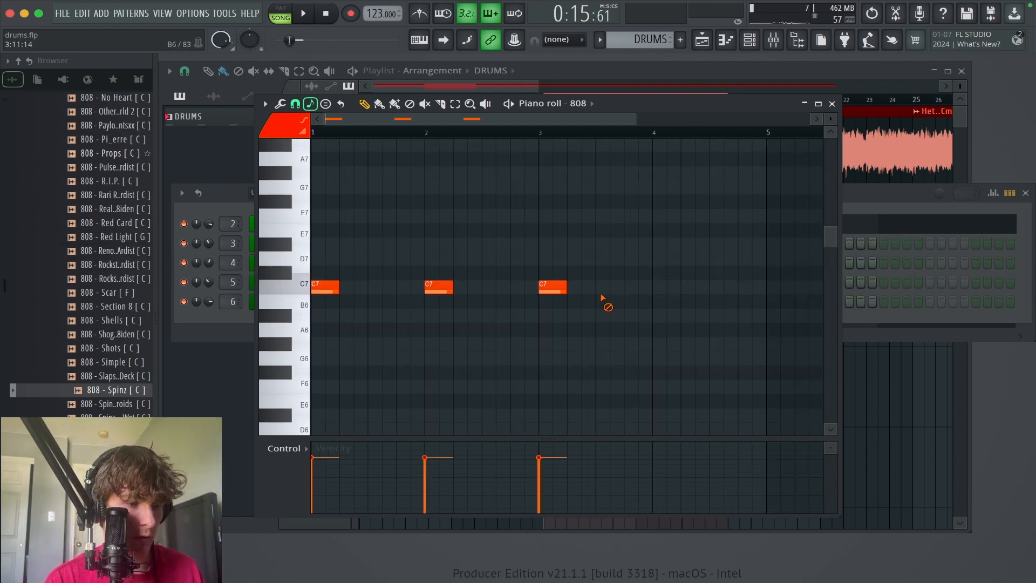
right_click(552, 287)
right_click(439, 289)
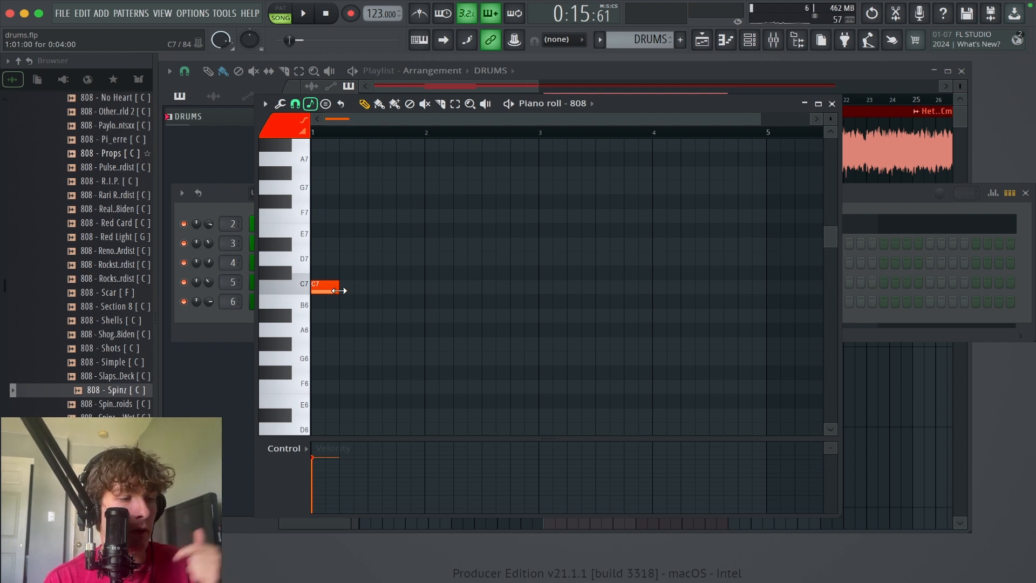
Step: Turn on the metronome and play the selected section from its start to hear the beat
left_click(419, 13)
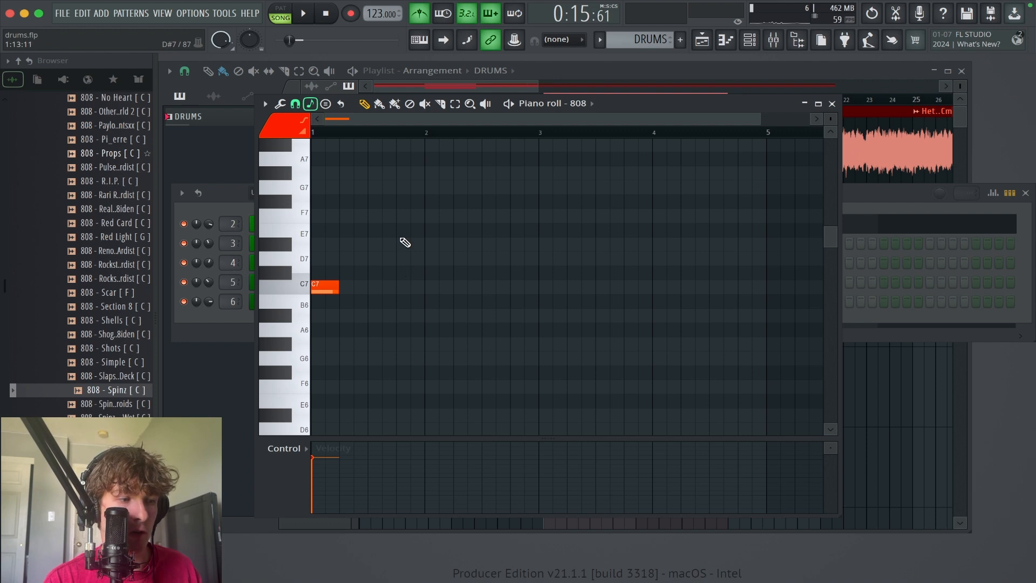
key("space")
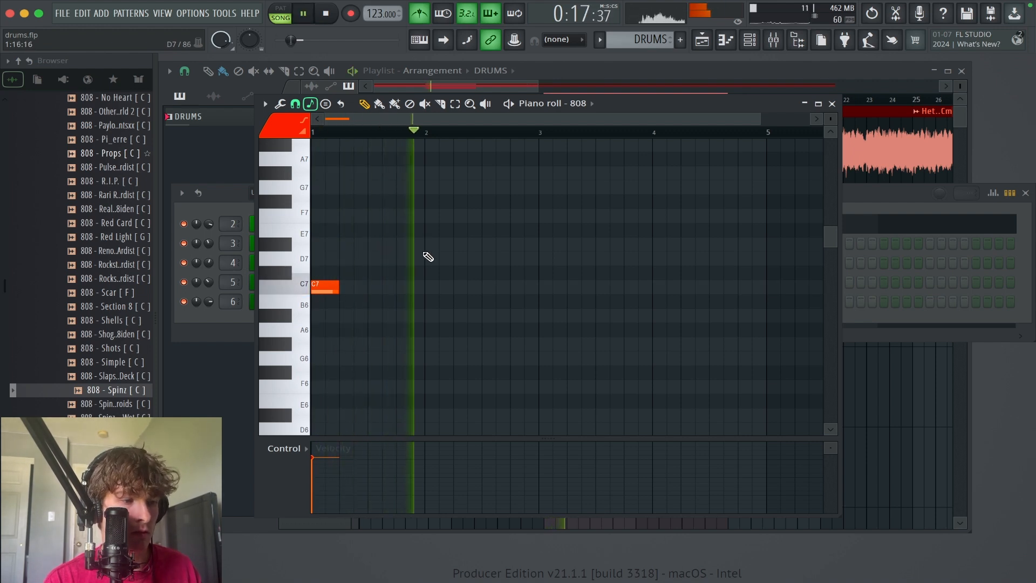
key("space")
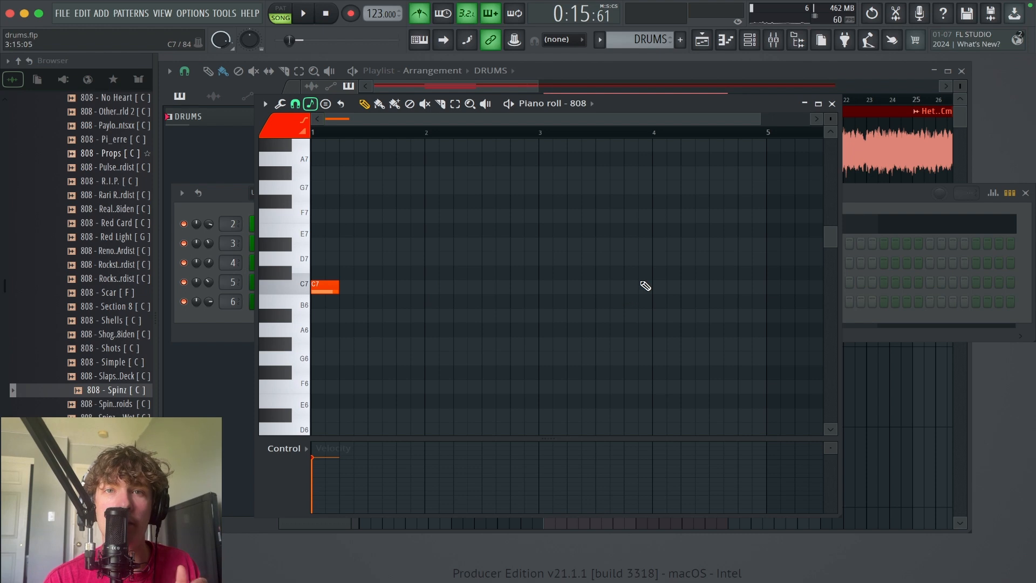
Step: Add a C7 note at bar 5, stretch both C7 notes to four bars each and play them
scroll(540, 289, "up", 1)
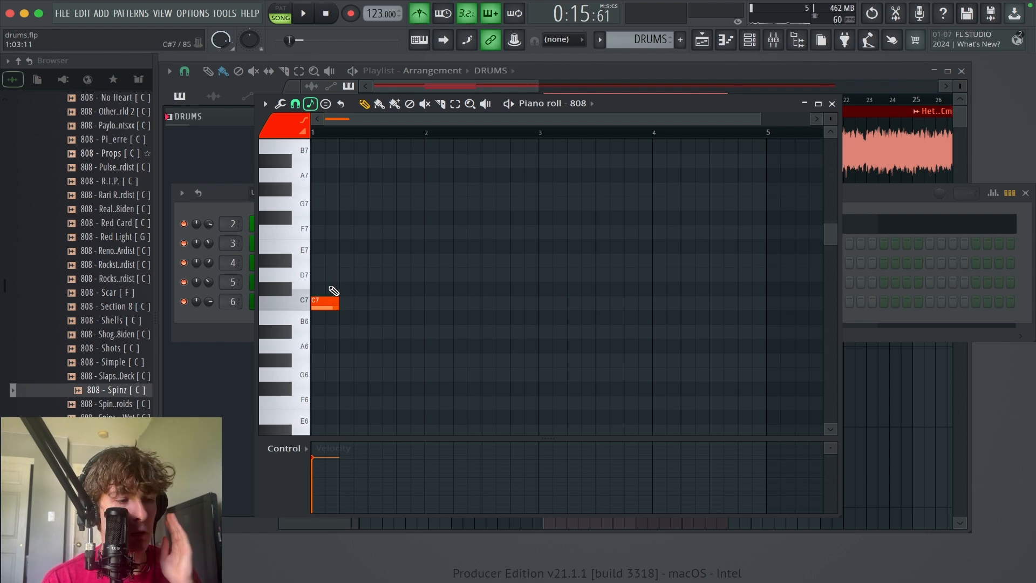
scroll(440, 339, "up", 2)
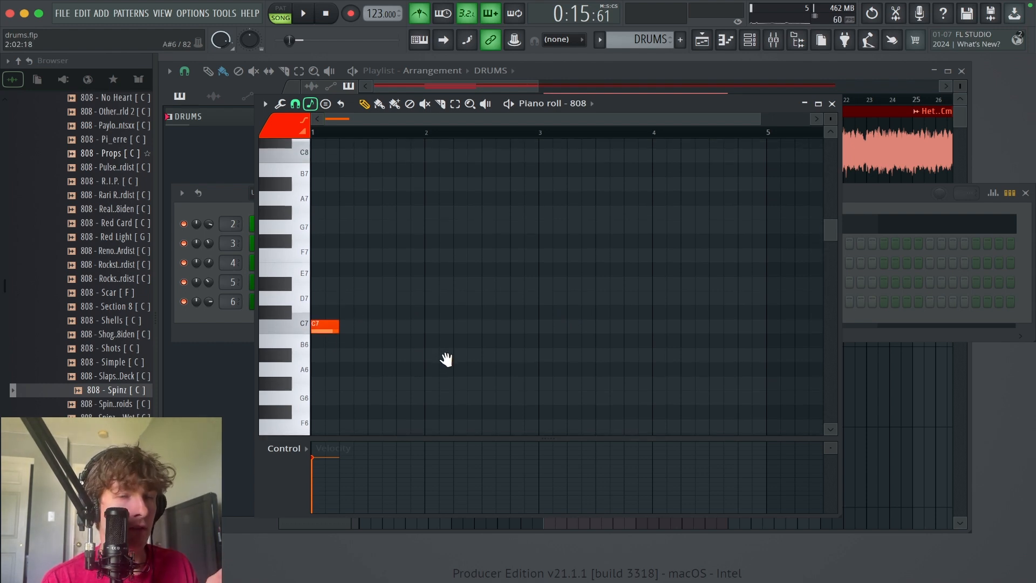
left_click(773, 335)
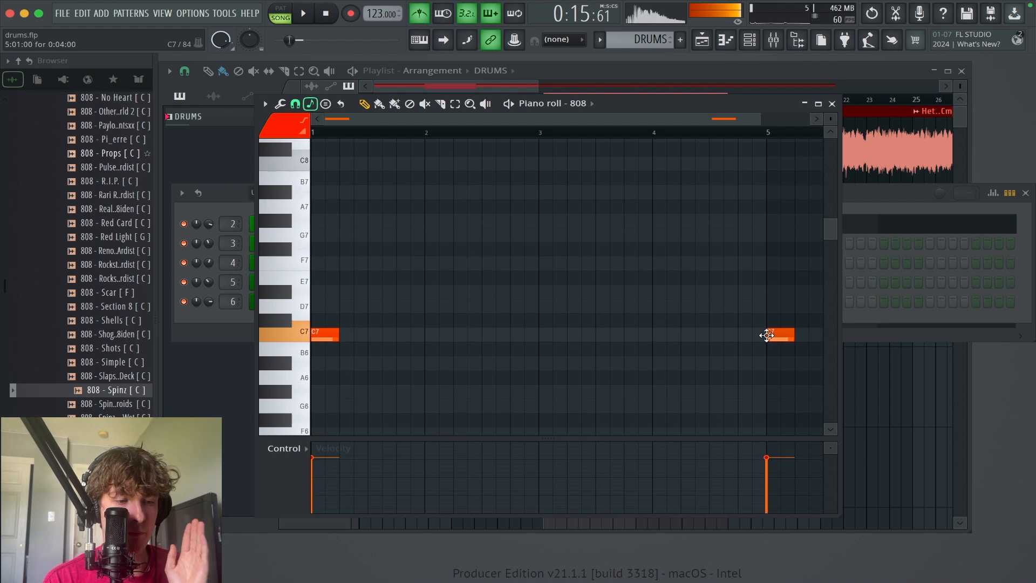
scroll(567, 316, "down", 3)
scroll(565, 315, "down", 2, "ctrl")
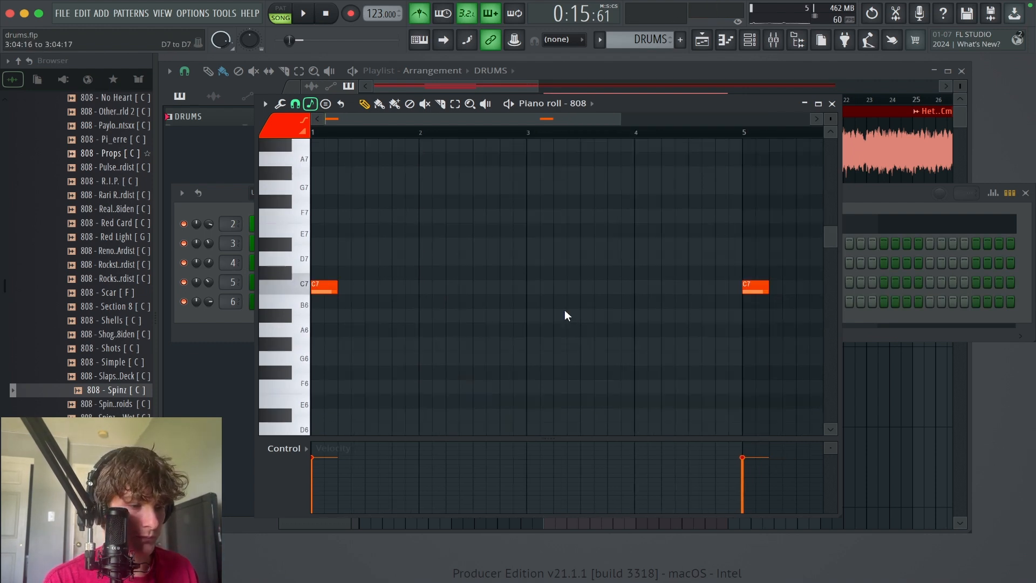
left_click_drag(330, 287, 719, 300)
key("space")
right_click(588, 326, "super")
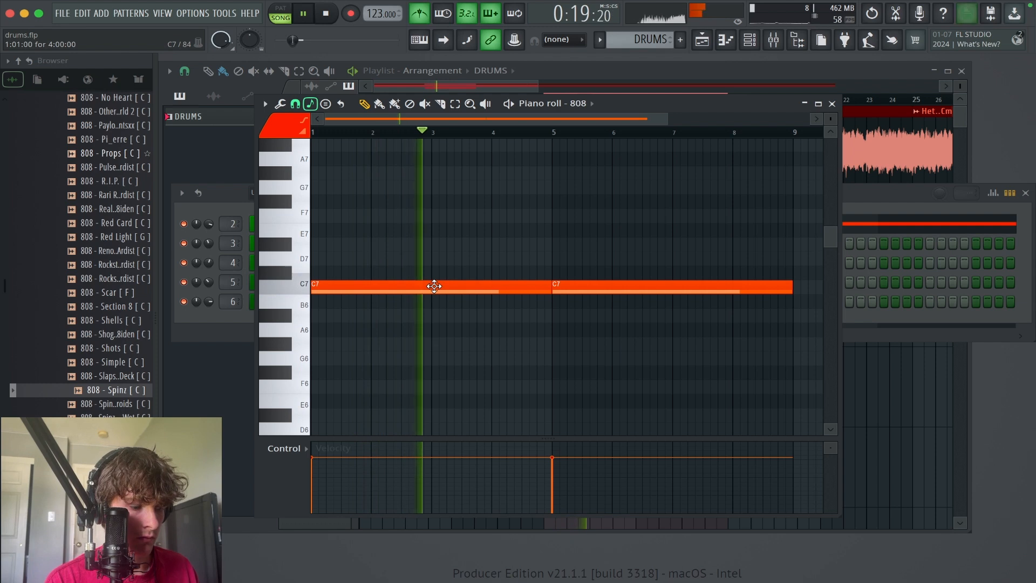
Step: Slice the two four-bar C7 notes in half at the starts of bars 3 and 7
key("c")
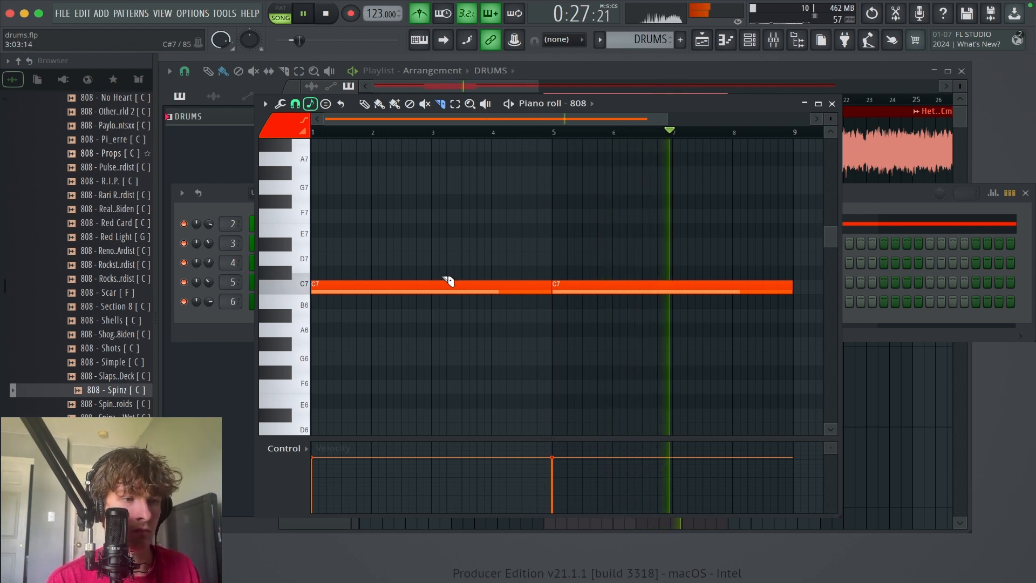
key("space")
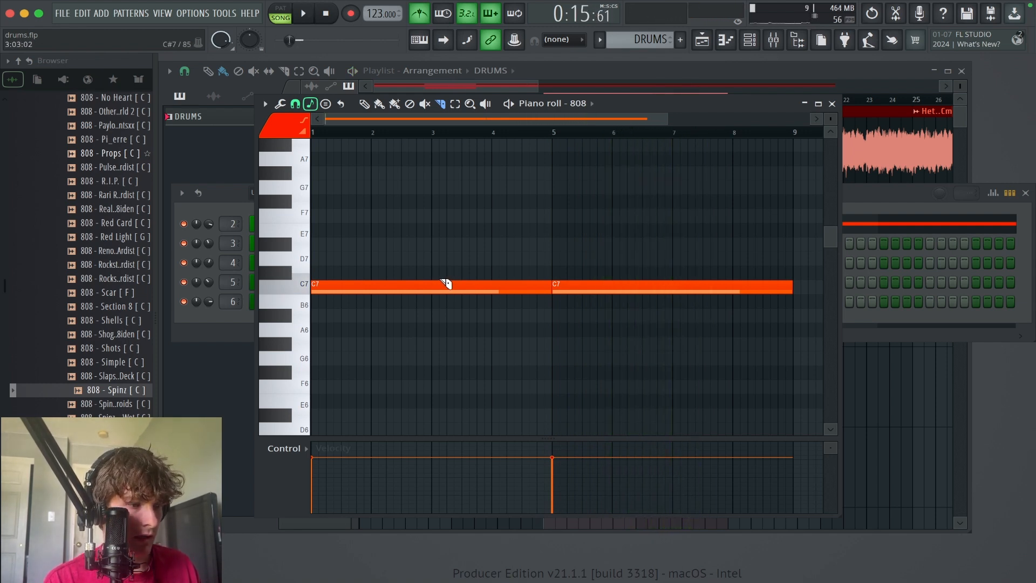
left_click_drag(435, 265, 437, 318)
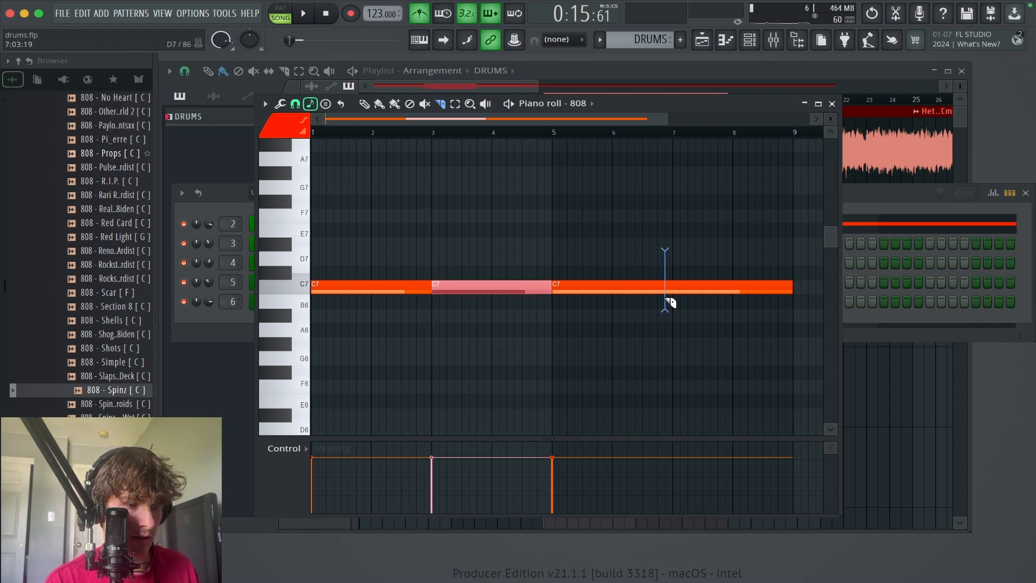
left_click_drag(670, 304, 673, 317)
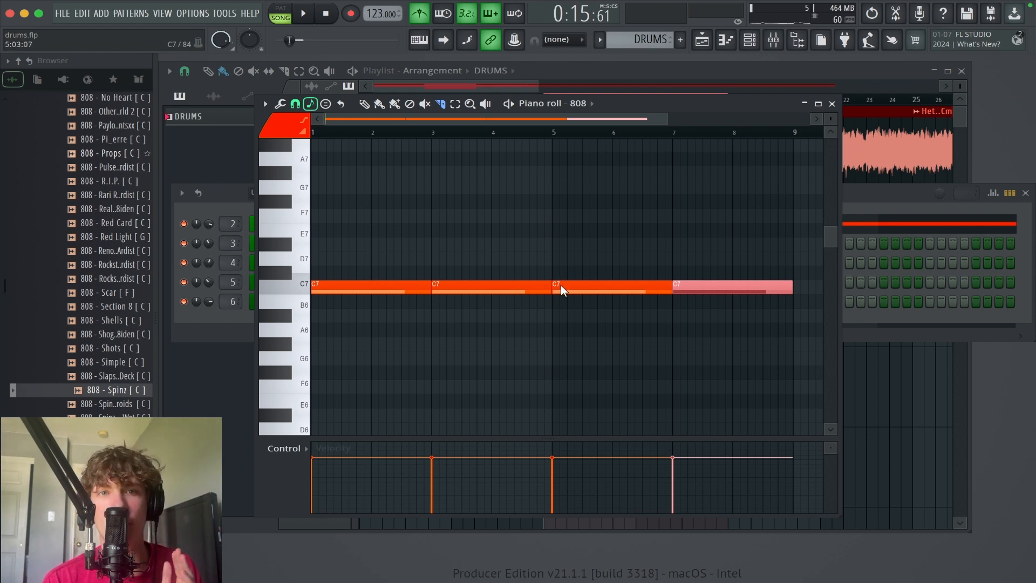
Step: Slice the first C7 note at step 11 of bar 1 and at the start of bar 2, and play the result
left_click_drag(719, 393, 305, 246)
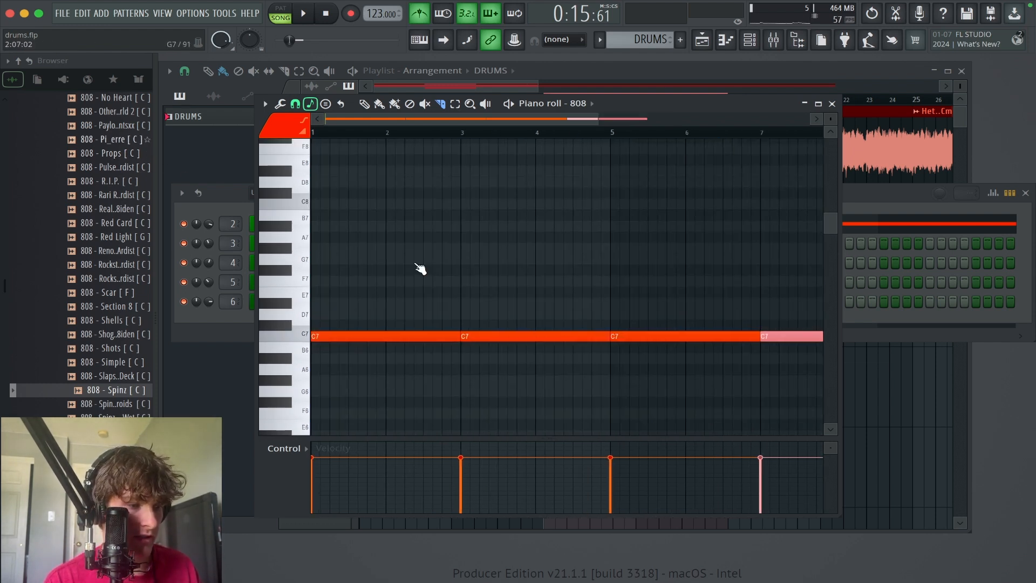
left_click_drag(541, 407, 299, 285)
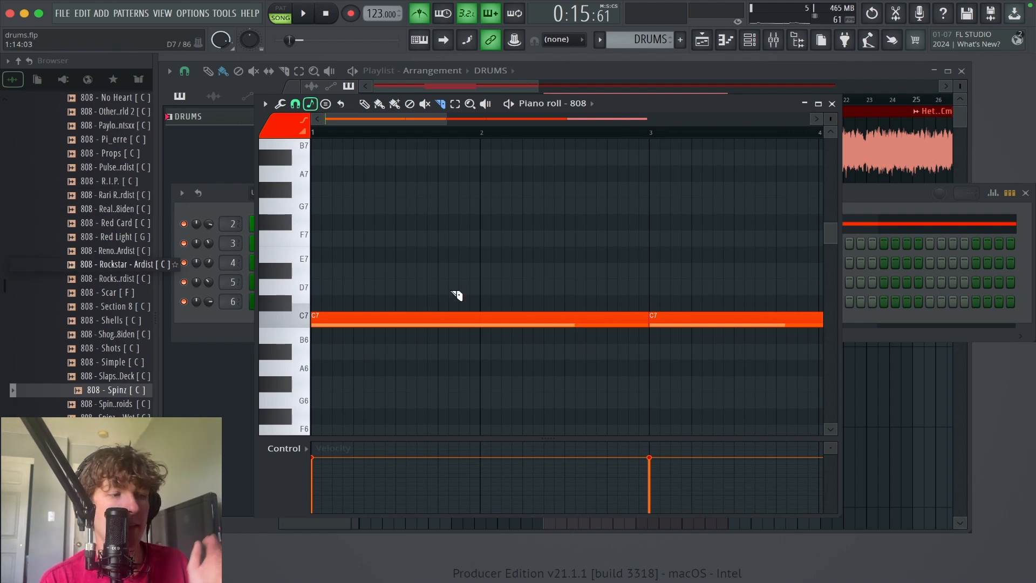
key("space")
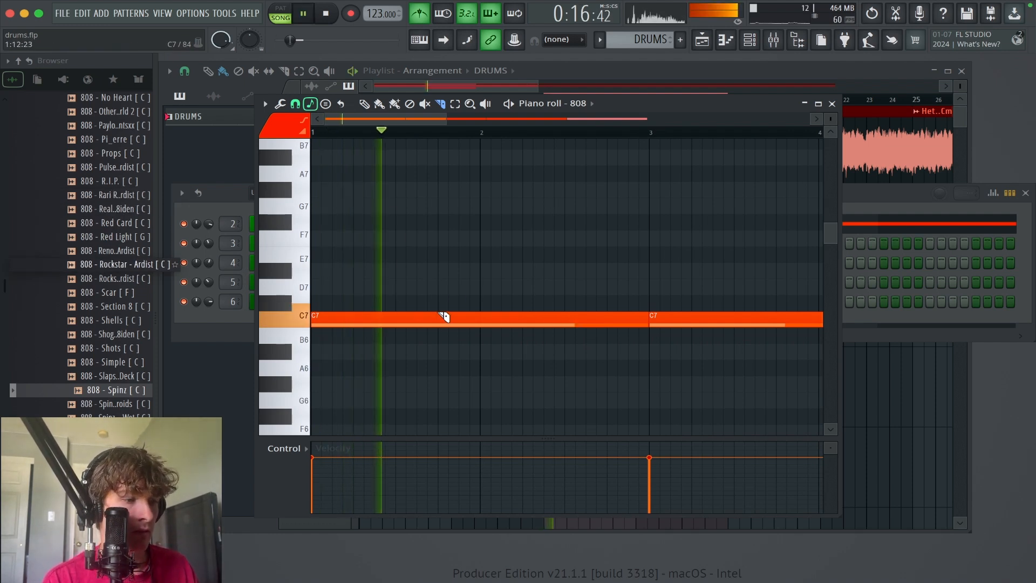
key("space")
left_click_drag(417, 288, 418, 350)
left_click_drag(474, 287, 477, 381)
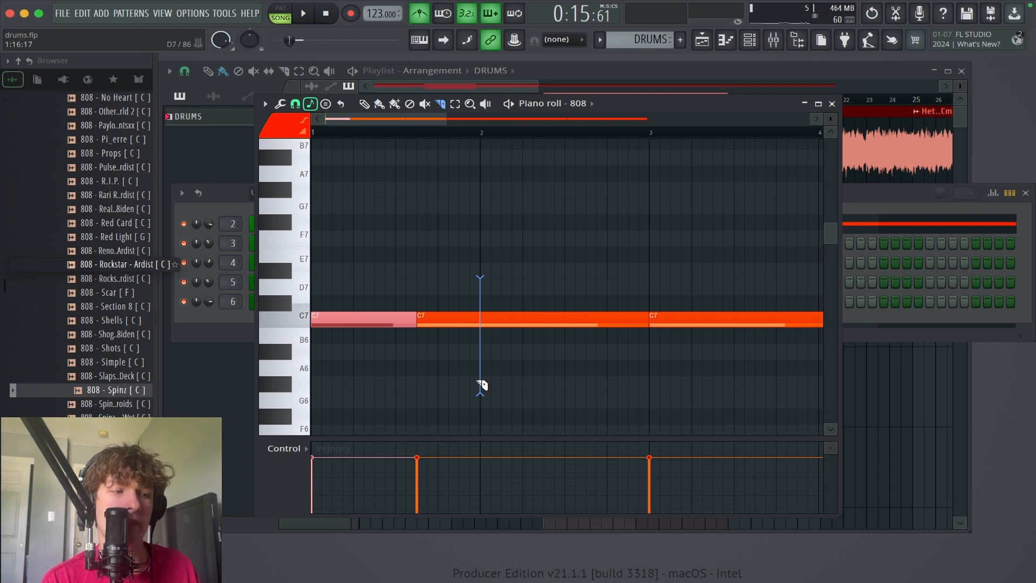
key("space")
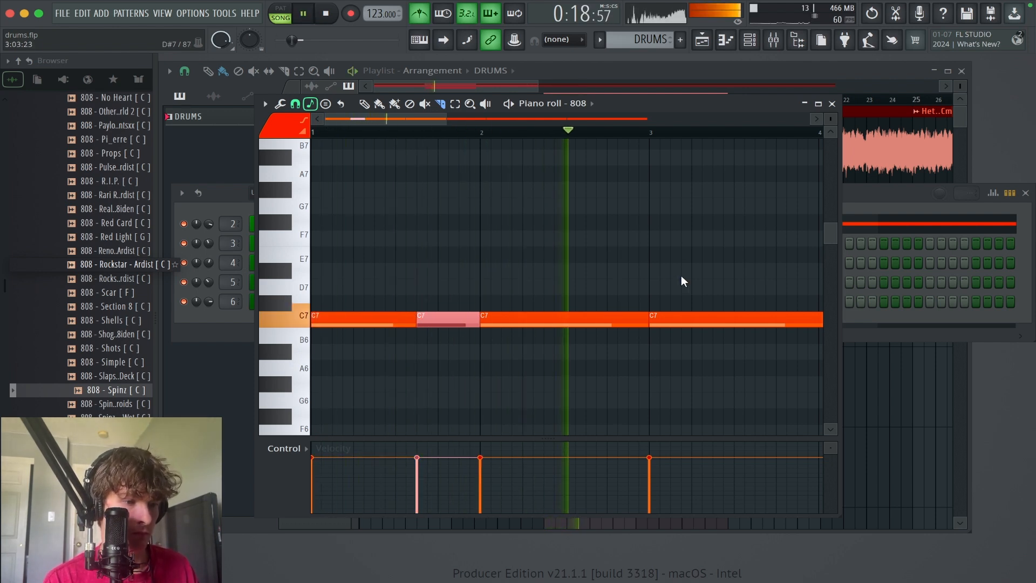
Step: Slice the C7 note starting at bar 3 at that bar's steps 11 and 15 and at bar 4, and play it
left_click_drag(643, 269, 541, 235)
left_click_drag(683, 259, 572, 306)
key("space")
key("space")
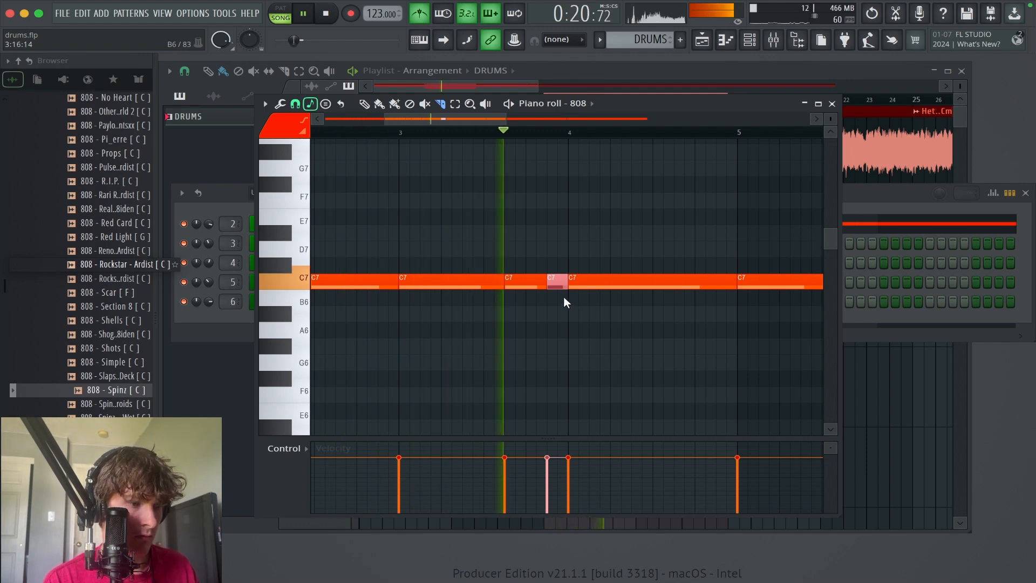
left_click_drag(586, 301, 542, 306)
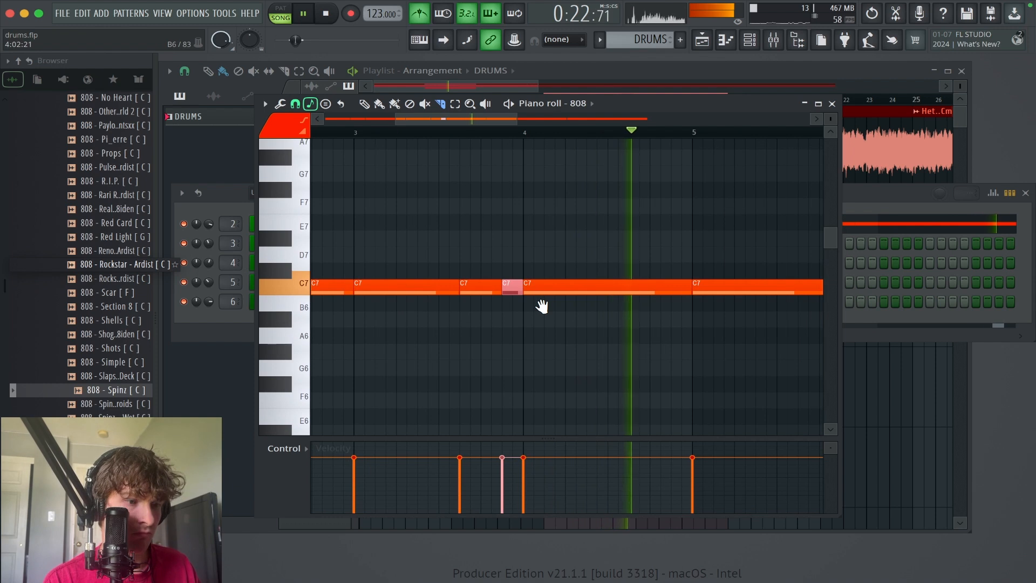
key("space")
scroll(682, 404, "down", 2)
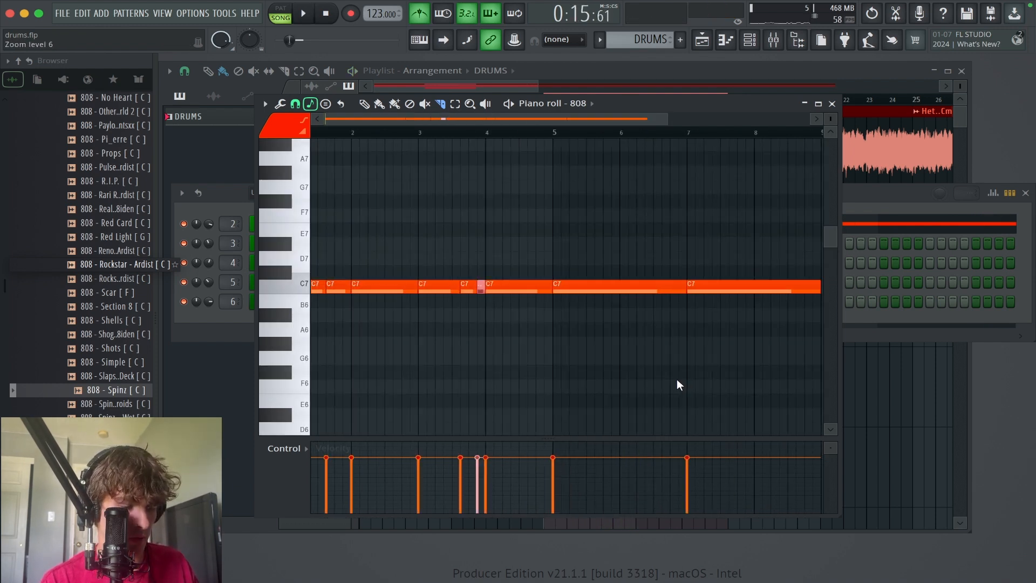
Step: Delete the two long C7 notes from bar 5 onward and duplicate the four-bar 808 rhythm into bars 5 to 8
scroll(681, 362, "down", 1)
right_click(609, 286)
right_click(723, 286)
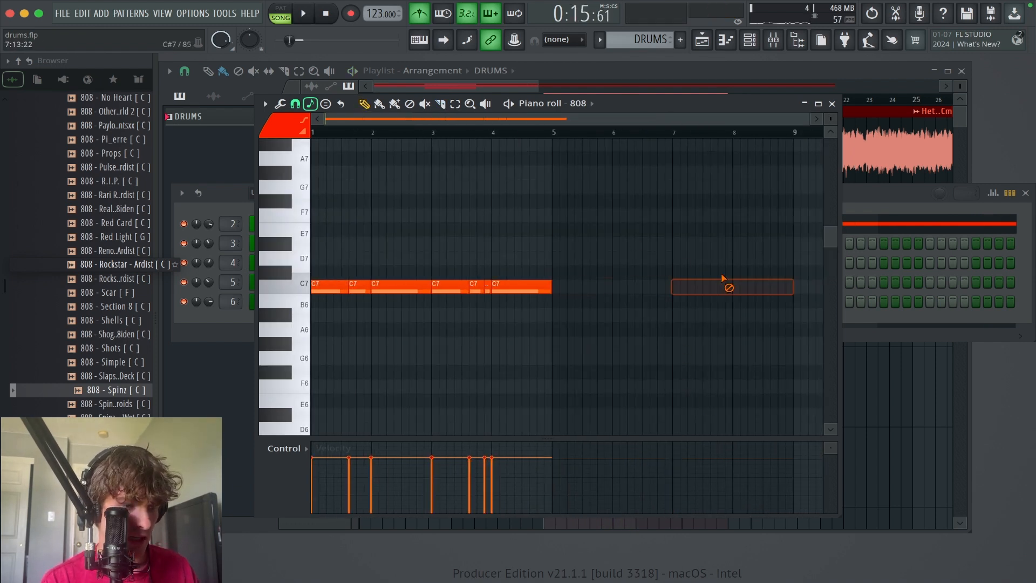
left_click_drag(711, 379, 312, 252)
key("ctrl+b")
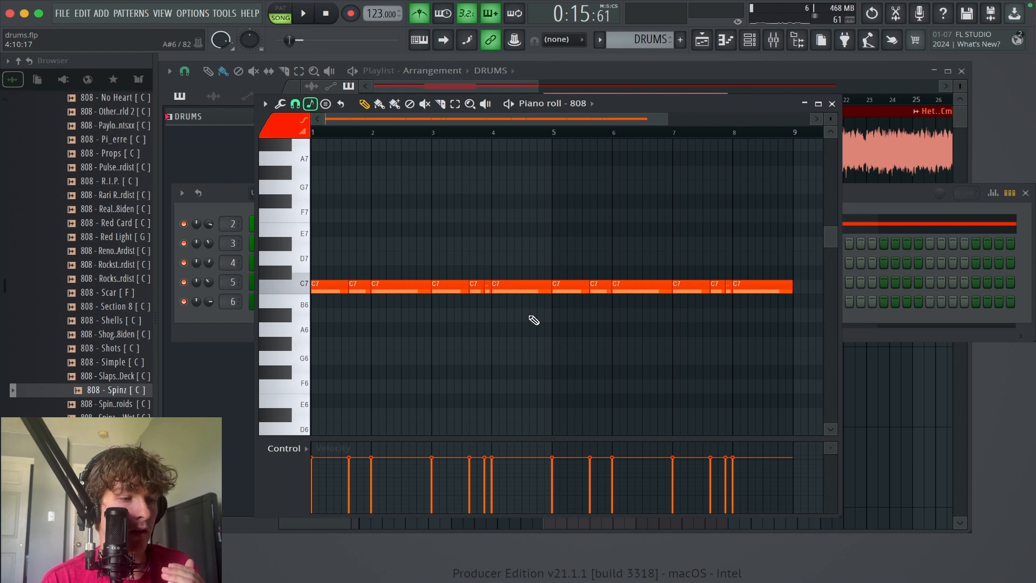
Step: Raise the second 808 note to D#7 and the two short notes late in bar 3 to G7 and D7, and play the pattern
left_click_drag(708, 365, 313, 152)
left_click_drag(368, 318, 369, 255)
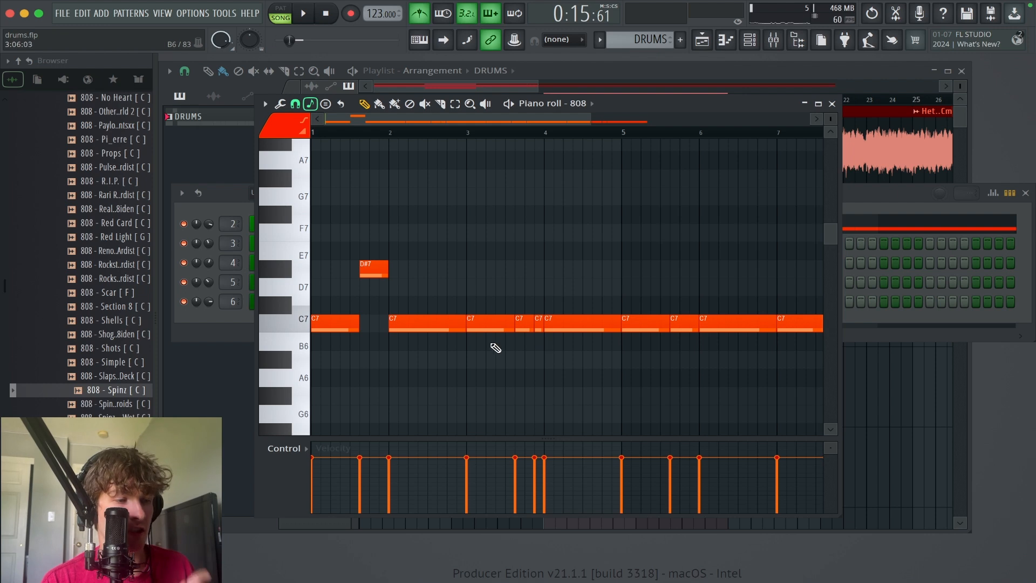
left_click_drag(522, 323, 526, 261)
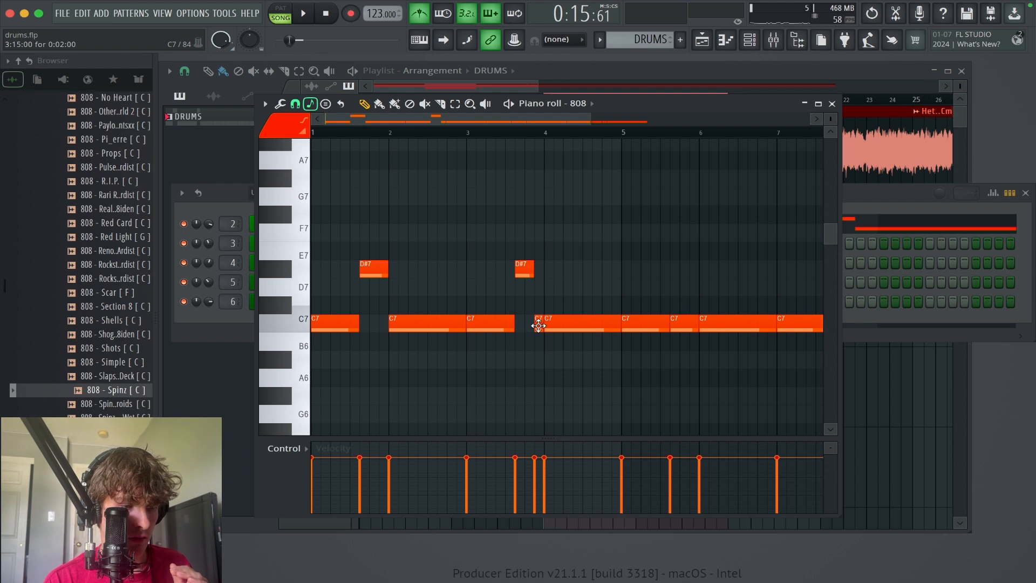
left_click_drag(541, 324, 525, 192)
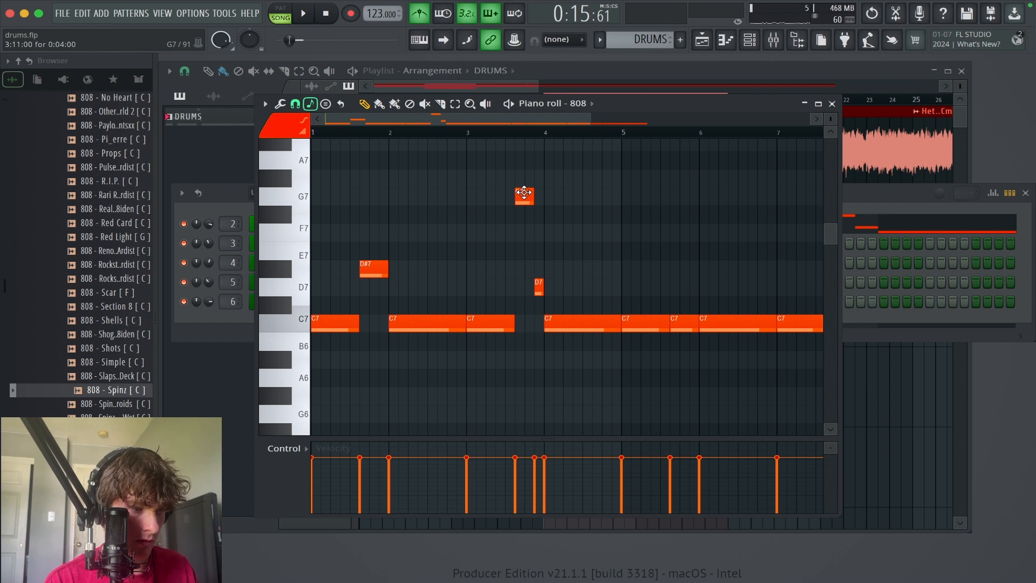
key("space")
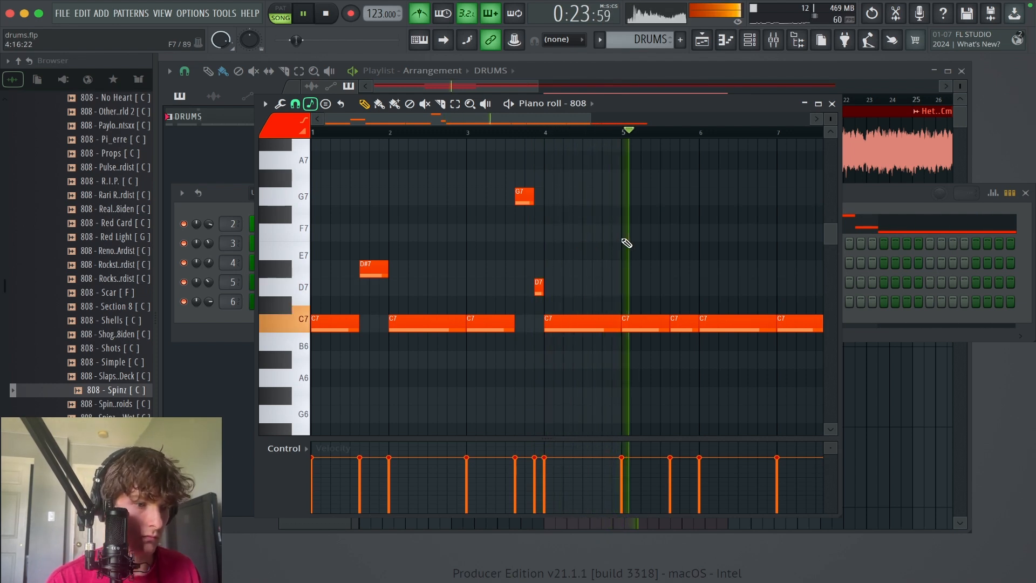
key("space")
Step: Replace the 808 notes in bars 5 to 8 with a duplicate of the four-bar melodic pattern
scroll(587, 299, "down", 2)
left_click_drag(581, 329, 782, 351)
scroll(657, 383, "up", 2)
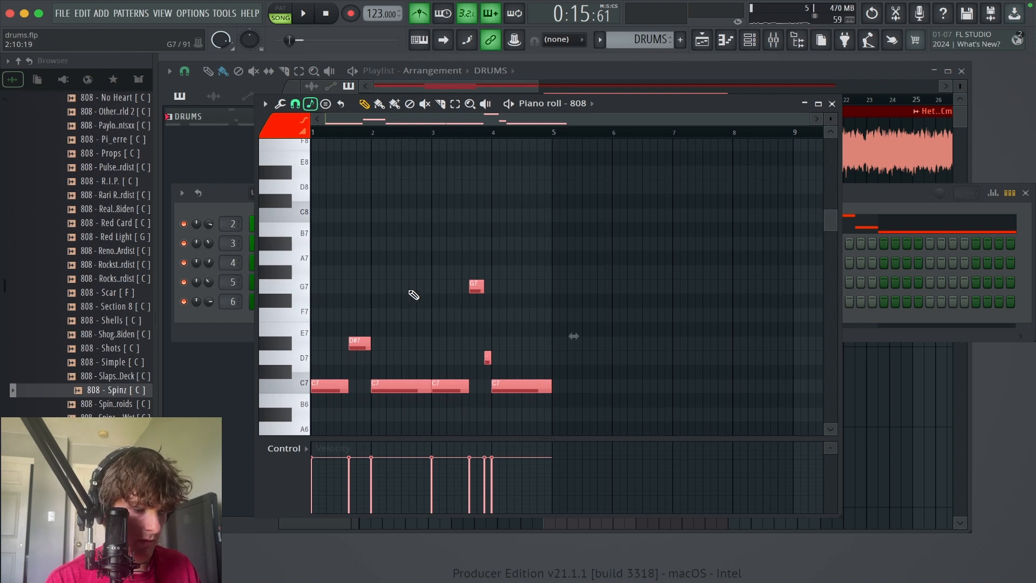
key("ctrl+b")
left_click_drag(786, 423, 792, 335)
key("p")
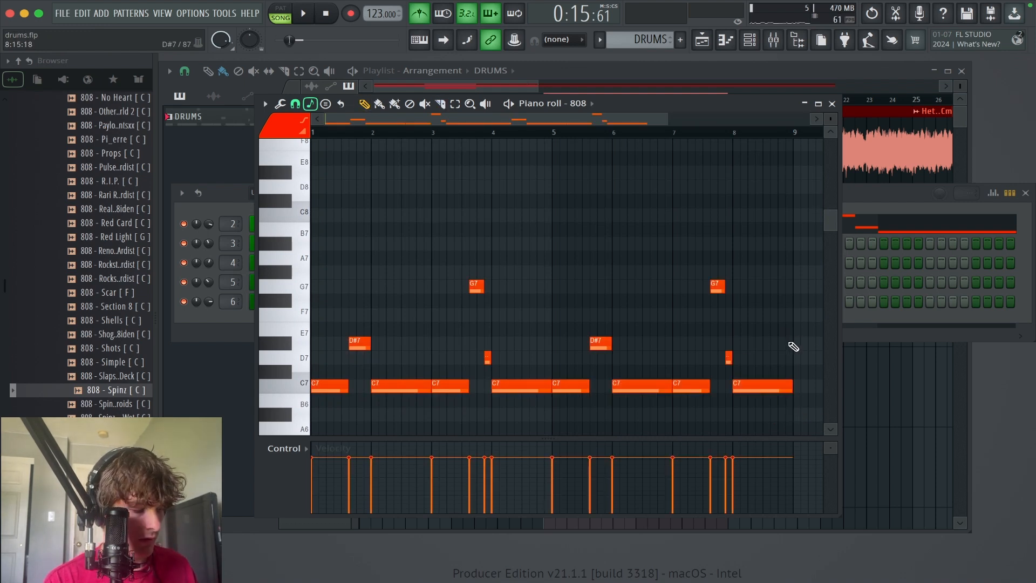
Step: Transpose the whole eight-bar 808 pattern down two octaves and start playing it
key("ctrl+Down")
key("ctrl+Down")
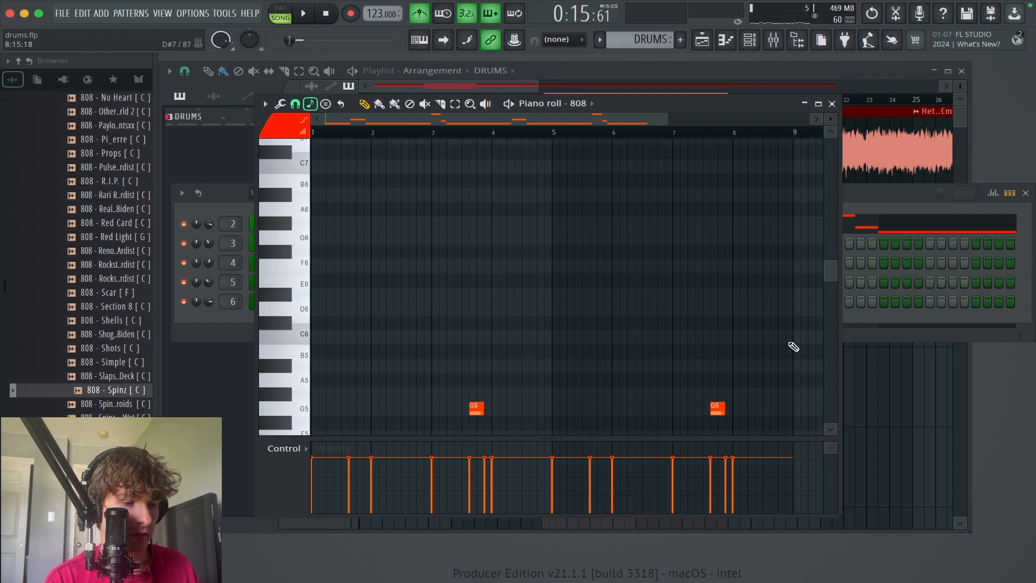
key("space")
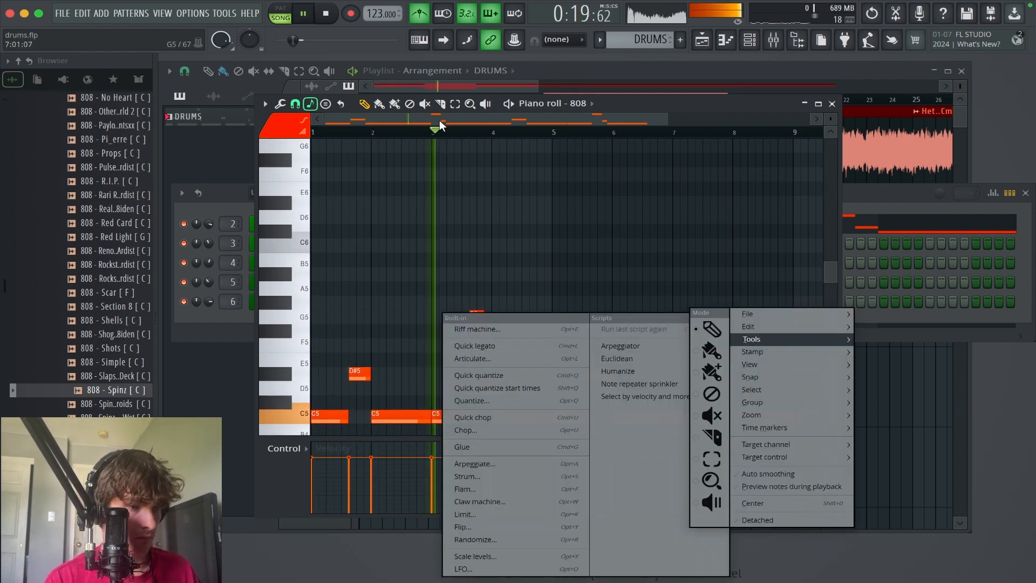
Step: Play through the pattern, turn off the metronome and close the 808 piano roll
left_click(548, 277)
left_click_drag(550, 277, 573, 225)
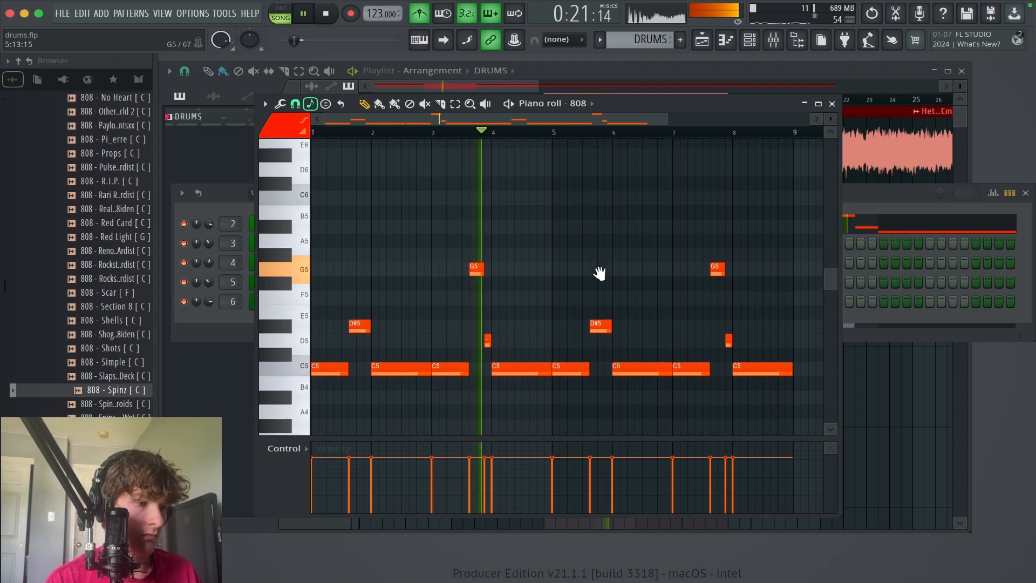
left_click_drag(599, 274, 595, 276)
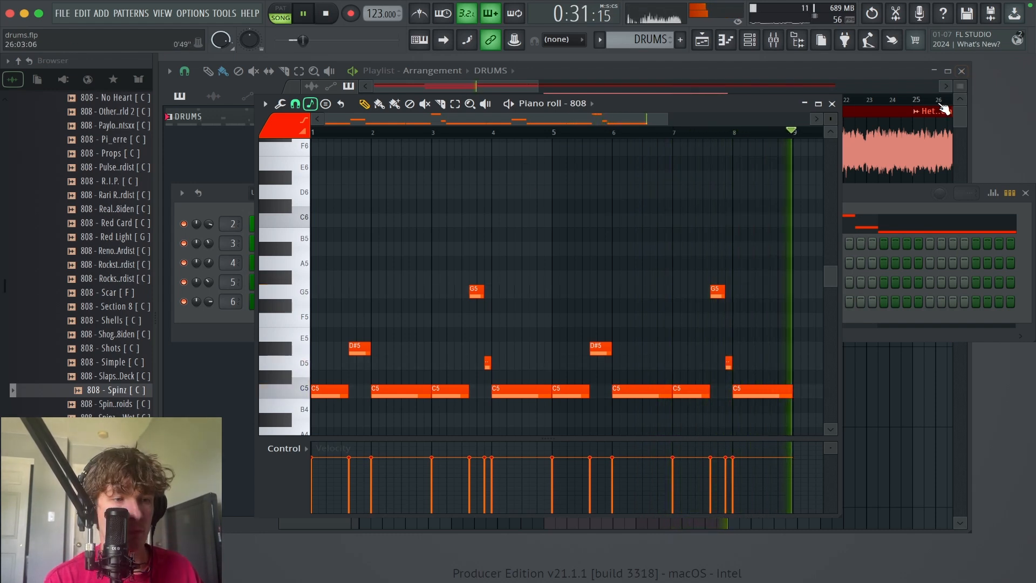
key("space")
left_click(832, 104)
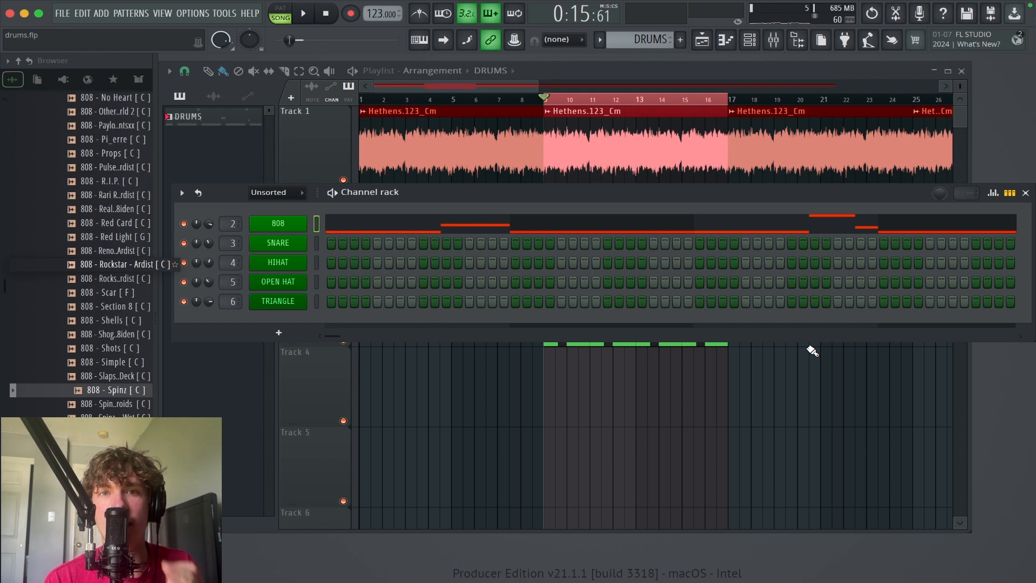
Step: Reset the snare sample's fade-out to zero, raise it again to shorten the tail, and close the snare's settings
left_click(300, 252)
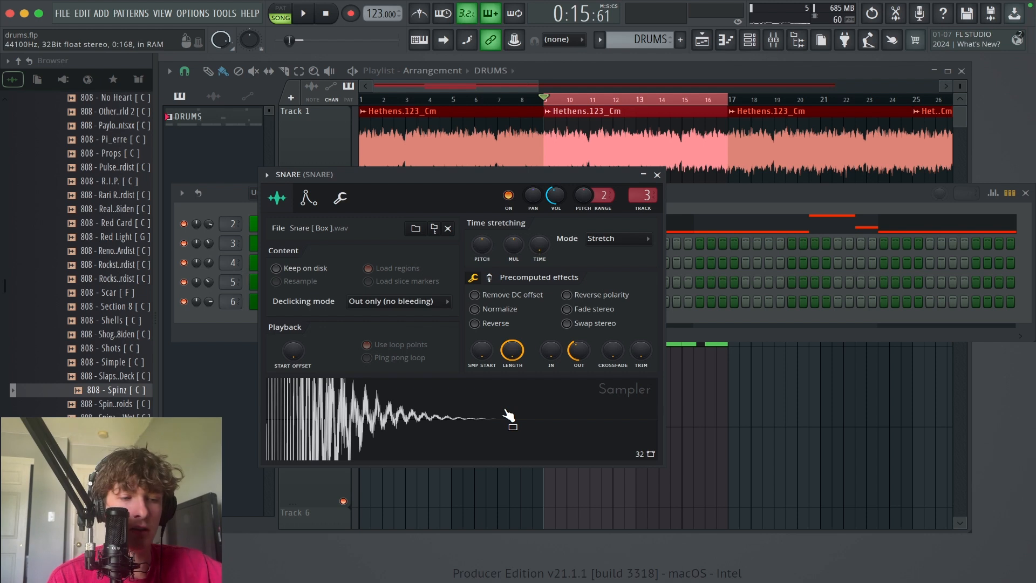
left_click(576, 351, "alt")
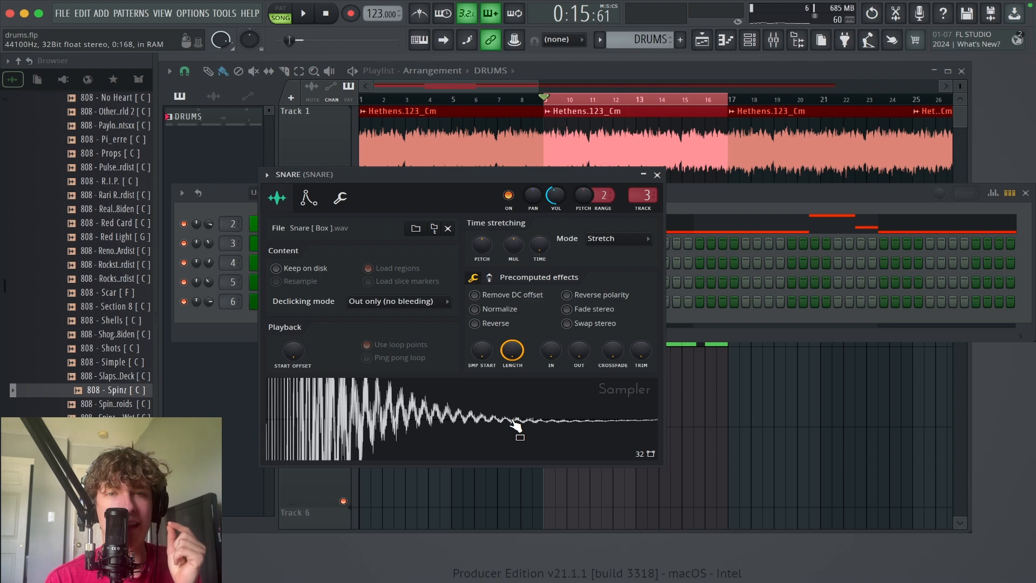
key("Escape")
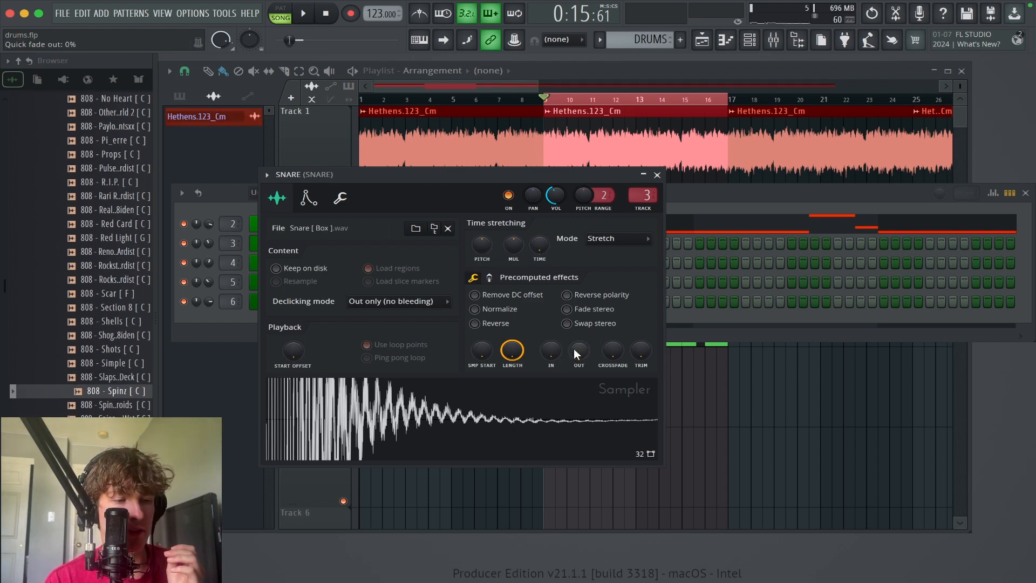
left_click_drag(574, 350, 574, 329)
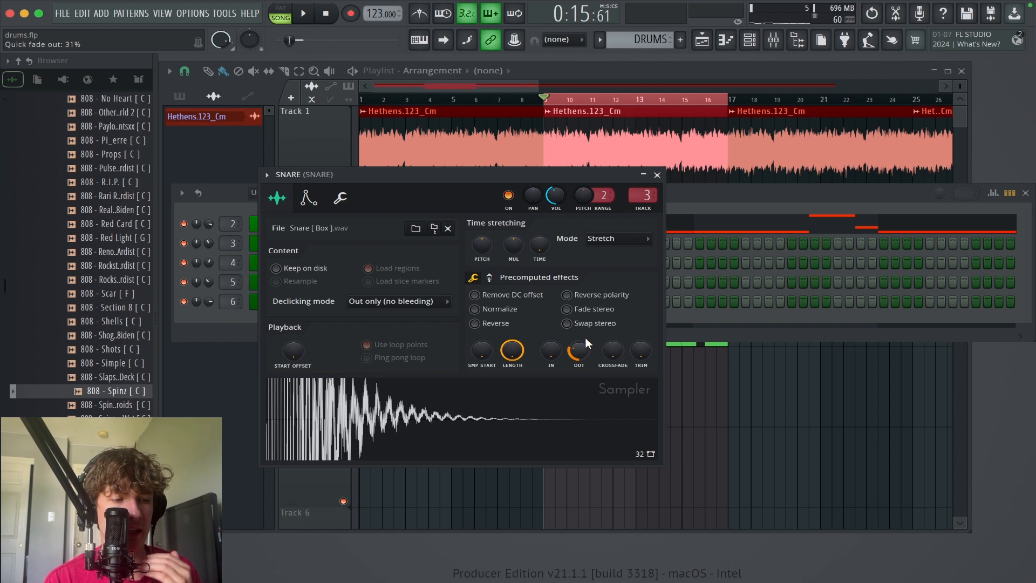
left_click_drag(583, 343, 584, 338)
left_click(556, 429)
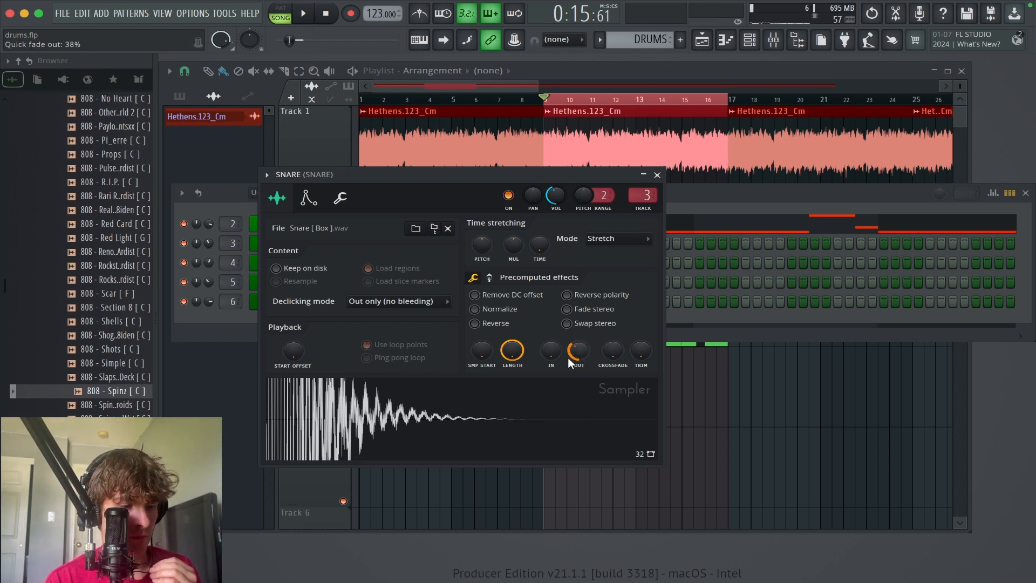
left_click_drag(568, 358, 568, 350)
left_click(538, 438)
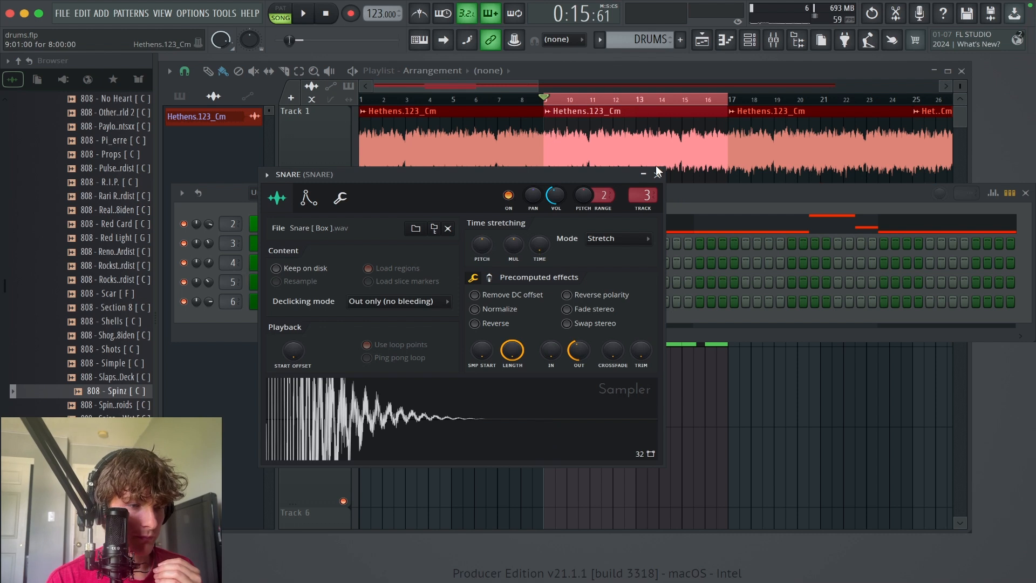
left_click(657, 172)
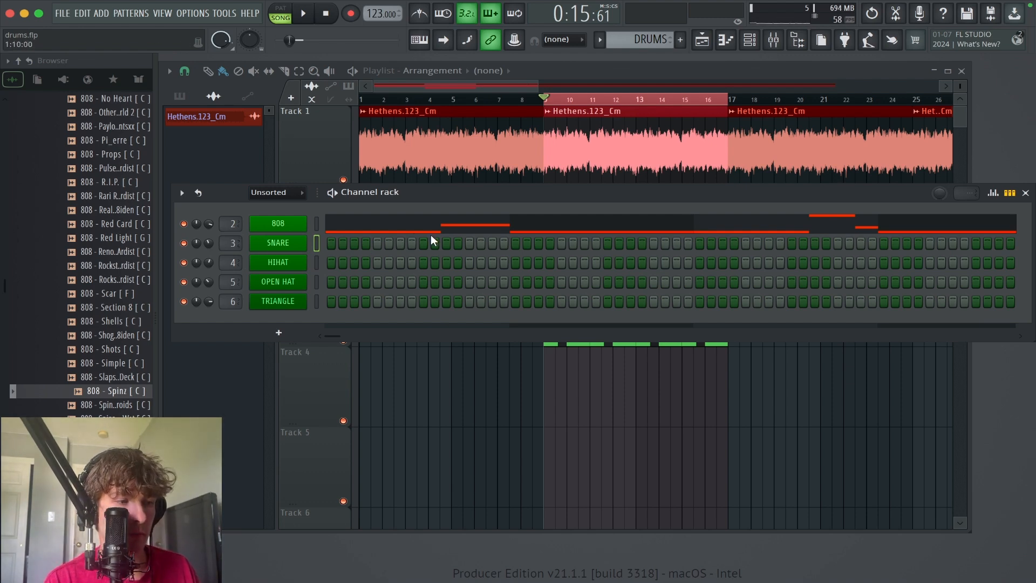
Step: Place a snare hit on beat 3 of bar 1, duplicate it into every bar through bar 8, and play the pattern
right_click(306, 243)
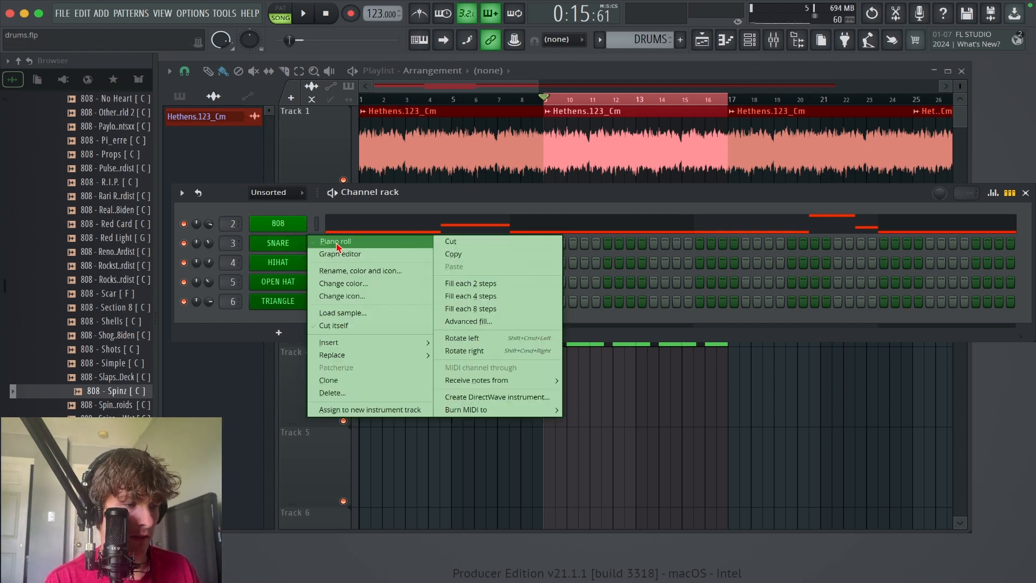
left_click(332, 238)
left_click_drag(373, 133, 313, 134)
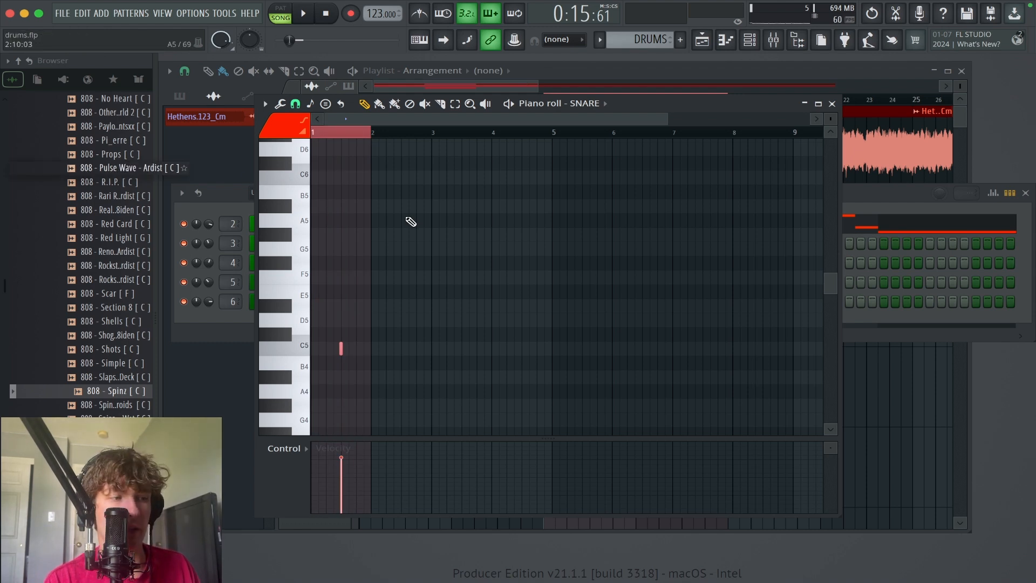
key("super+b")
key("super+b")
key("super+b")
key("super+b")
key("super+b")
key("super+b")
key("super+b")
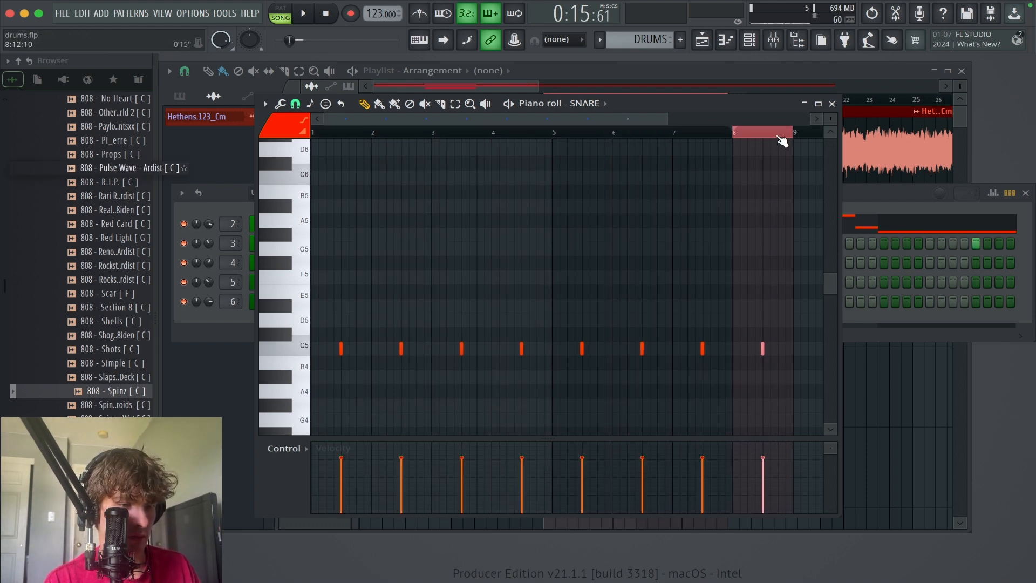
left_click(831, 103)
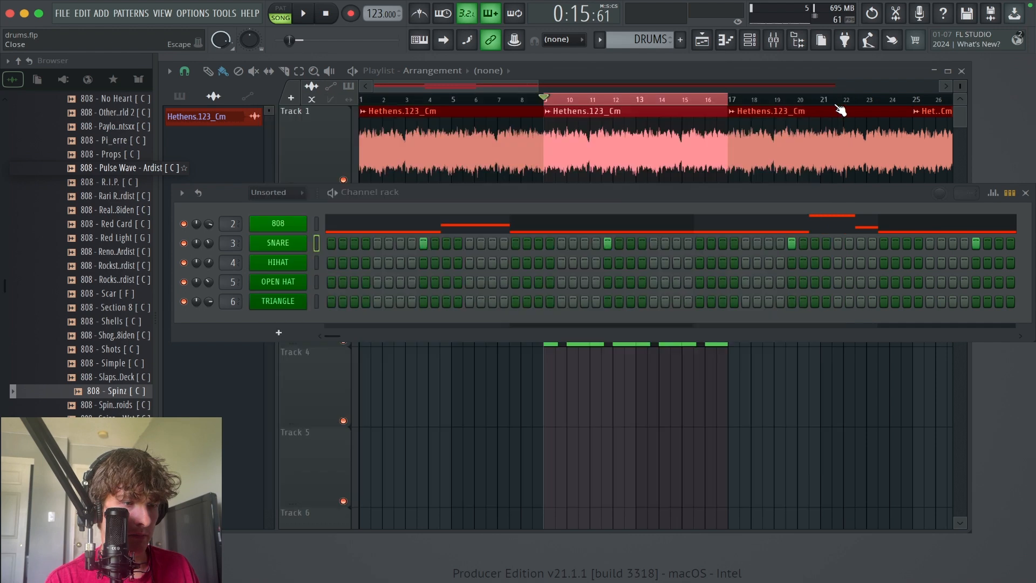
key("space")
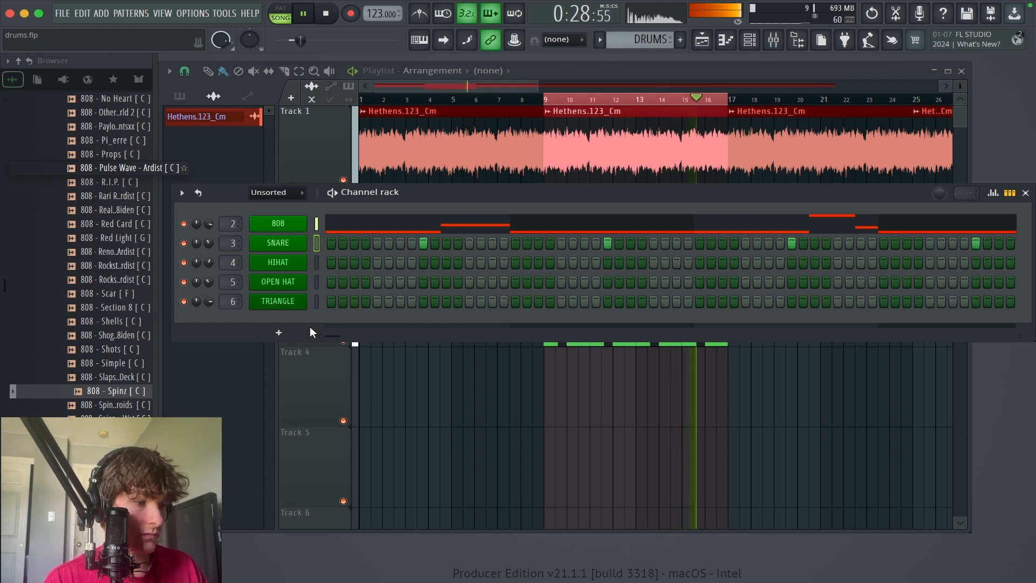
key("space")
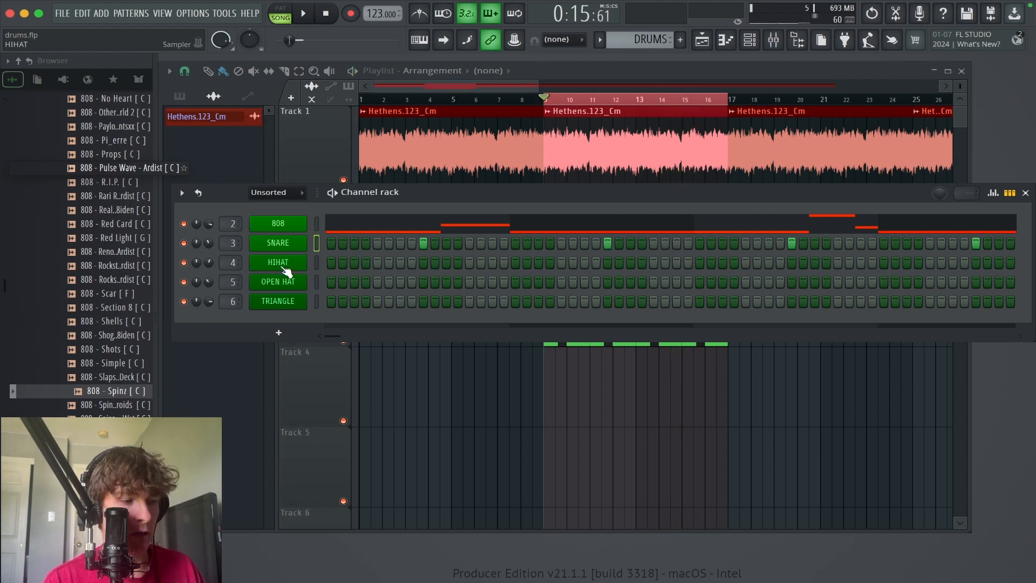
Step: Shorten the hi-hat sample's tail by strongly increasing its fade-out, keeping the Swap stereo option off
left_click(283, 265)
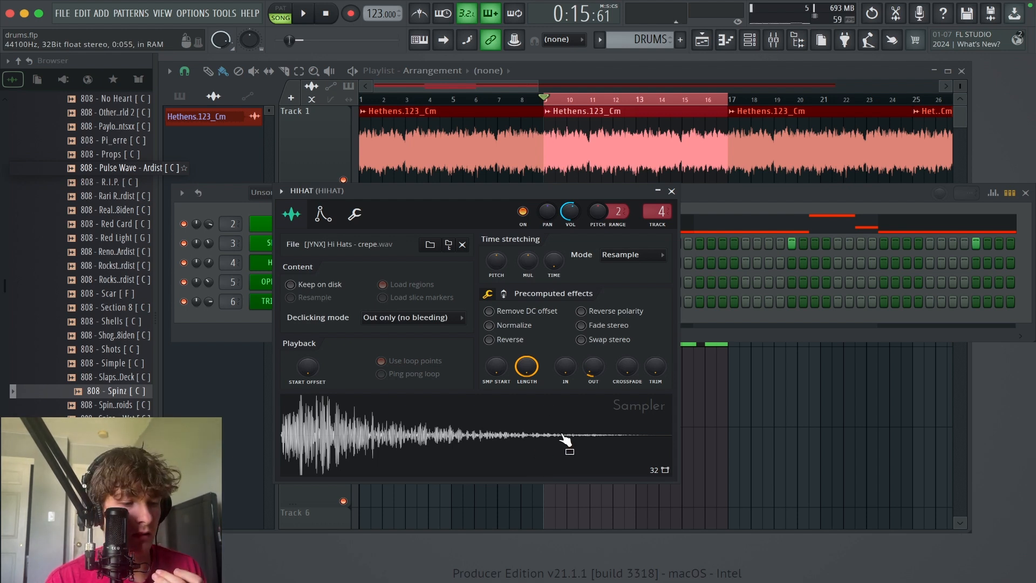
left_click_drag(593, 367, 581, 442)
left_click_drag(591, 370, 562, 475)
left_click(643, 349)
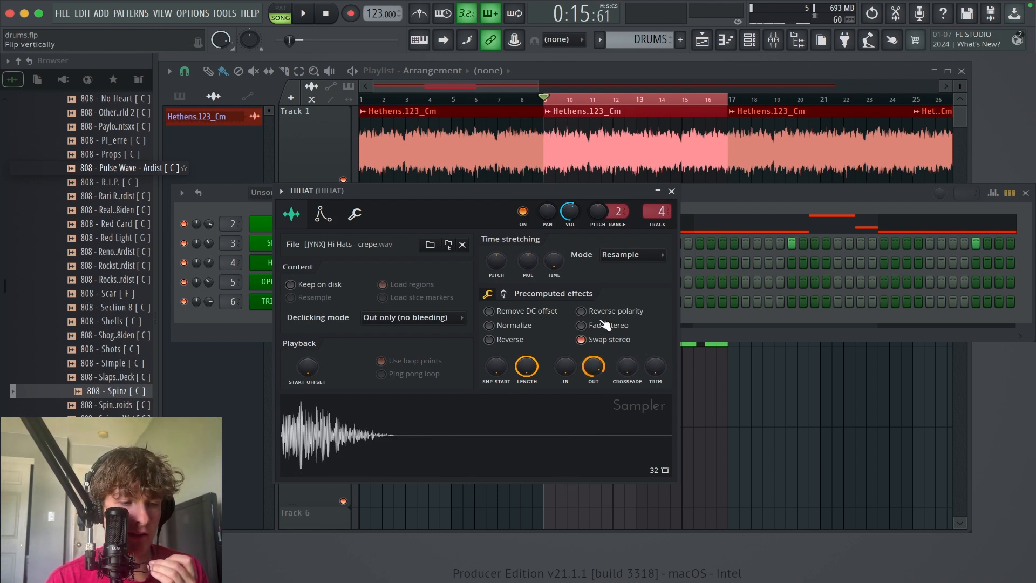
left_click(598, 340)
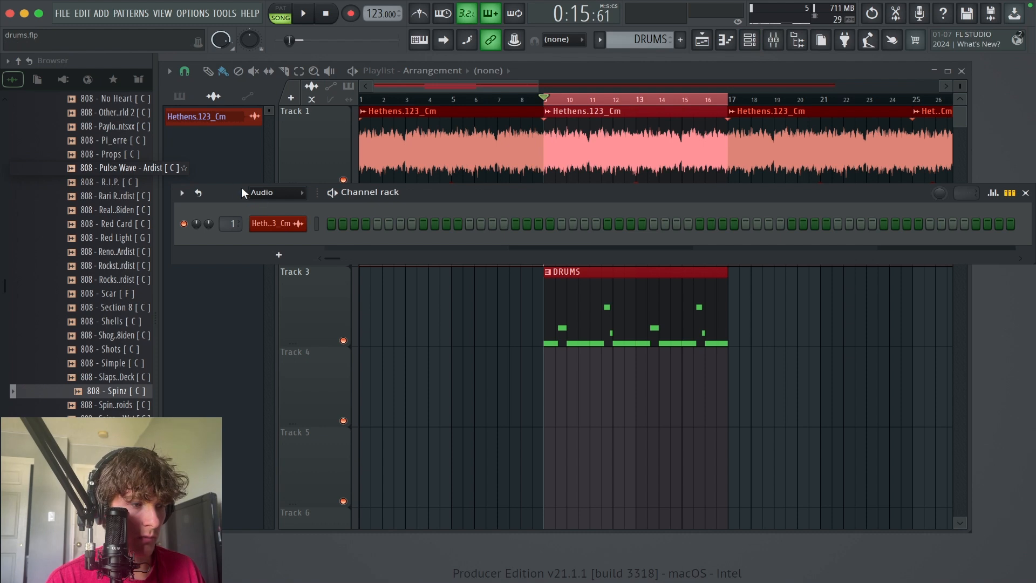
Step: Switch the channel rack back to the Unsorted group and check the hi-hat's sample settings before closing them
left_click(272, 193)
left_click(275, 251)
left_click(291, 263)
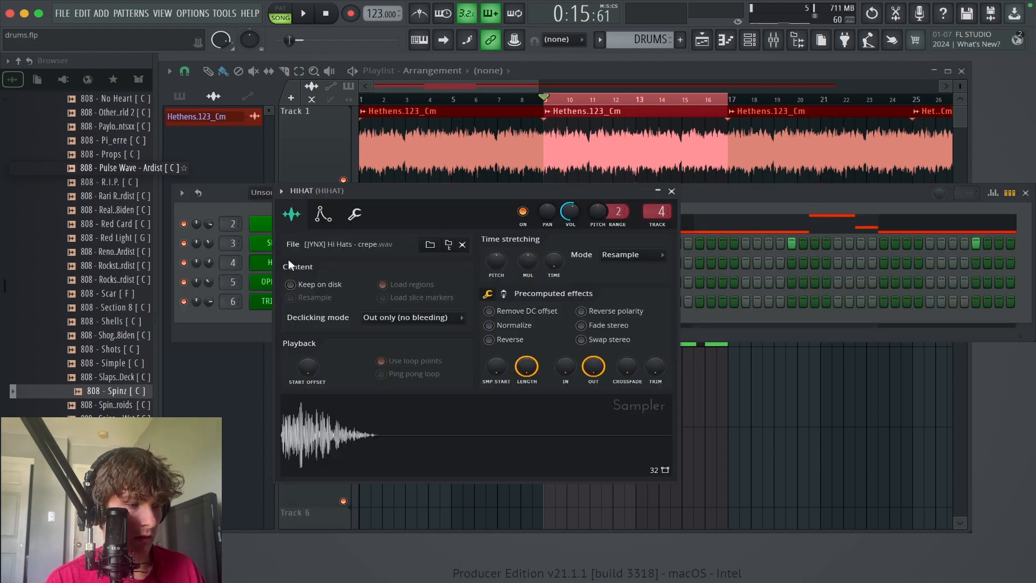
left_click(672, 192)
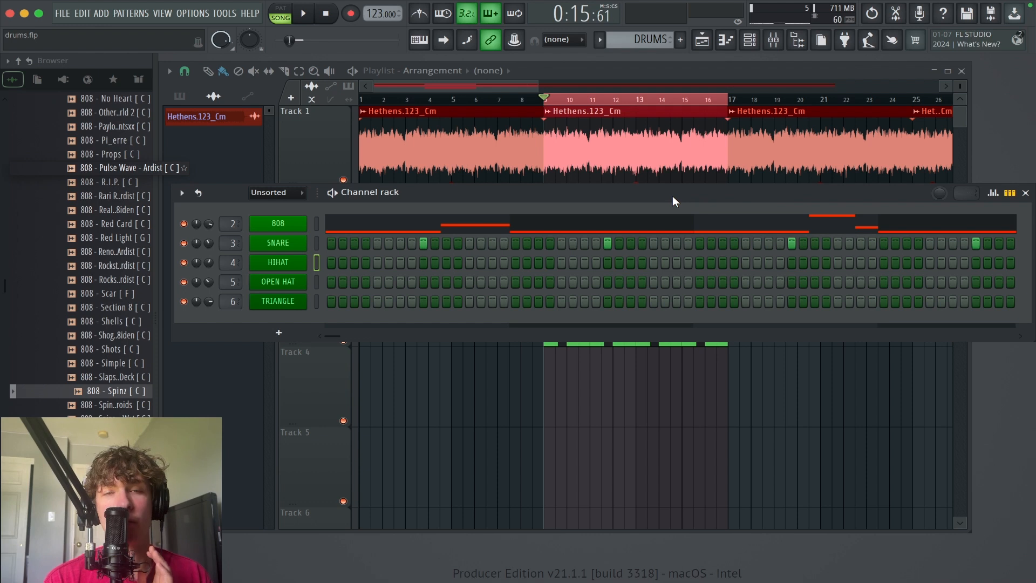
Step: Fill the hi-hat channel with a hit on every 2 steps and play the pattern
right_click(283, 264)
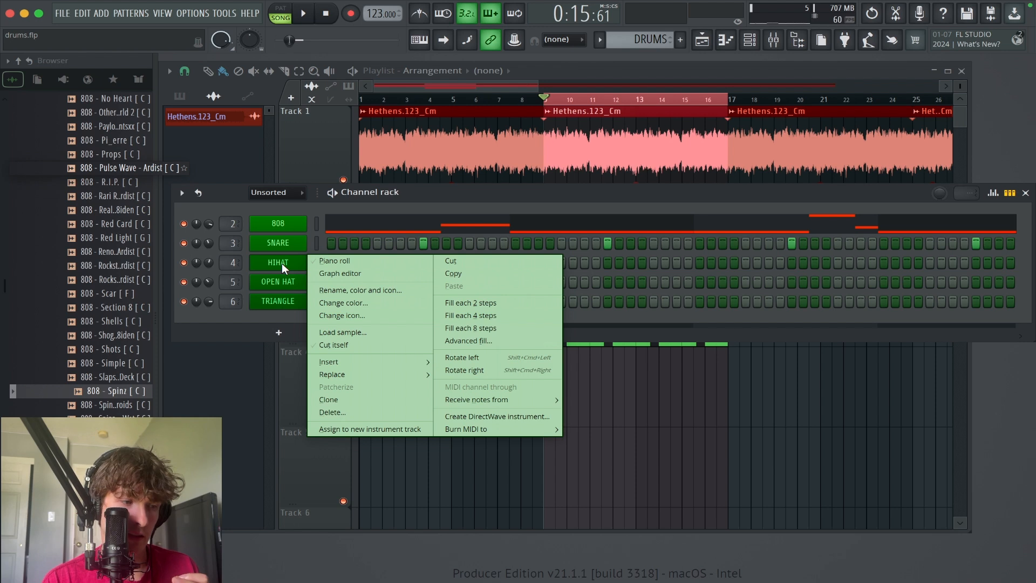
left_click(460, 305)
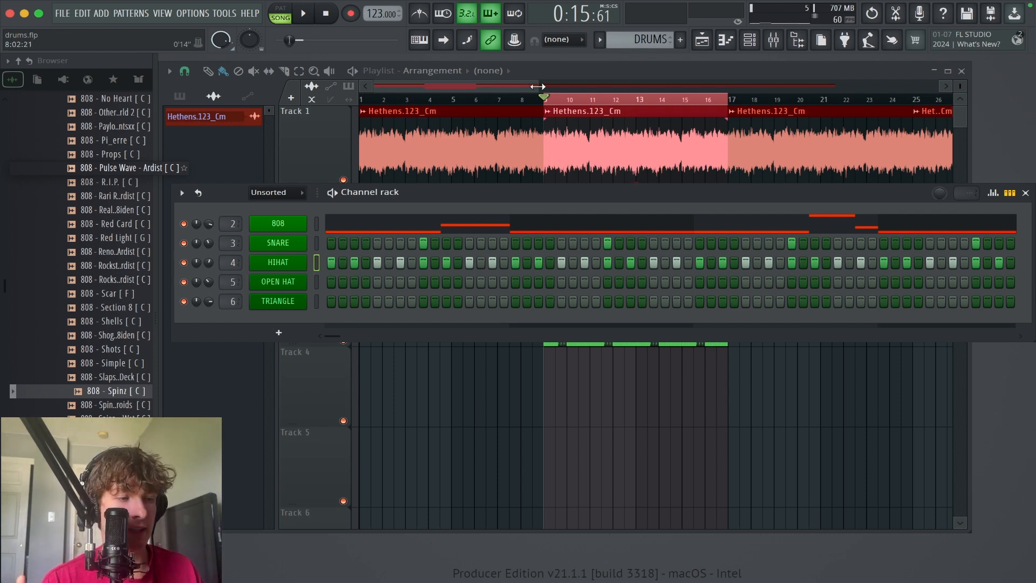
key("space")
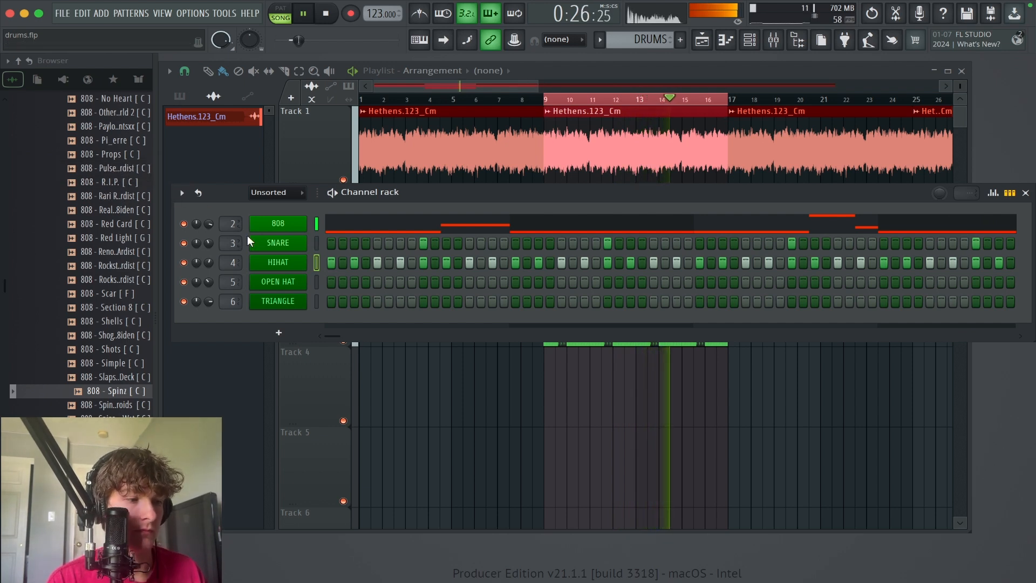
key("space")
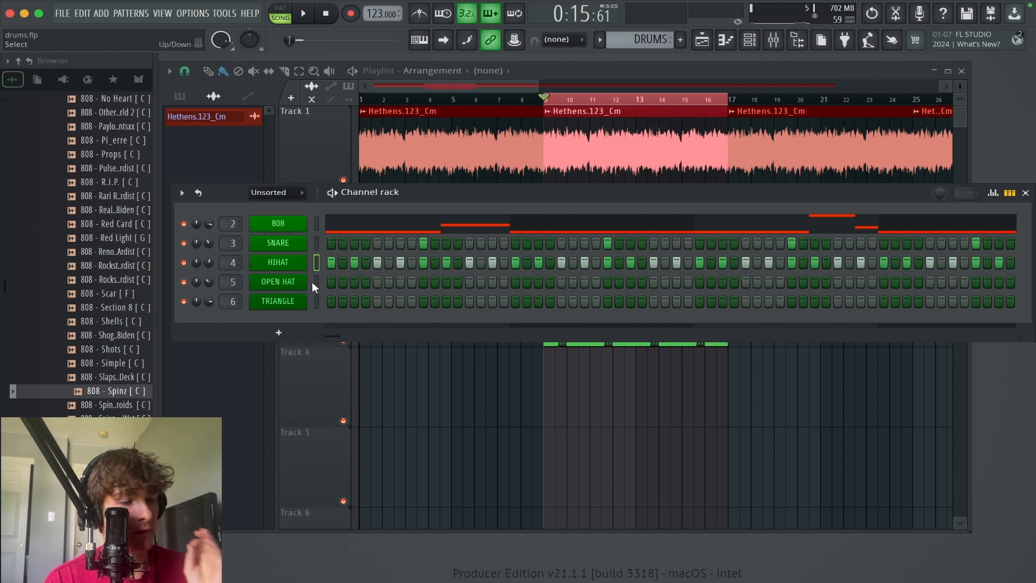
Step: Try the 808 rhythm on the open hat: copy the 808 notes into its piano roll, flatten them all to C5 and play them
left_click(296, 280)
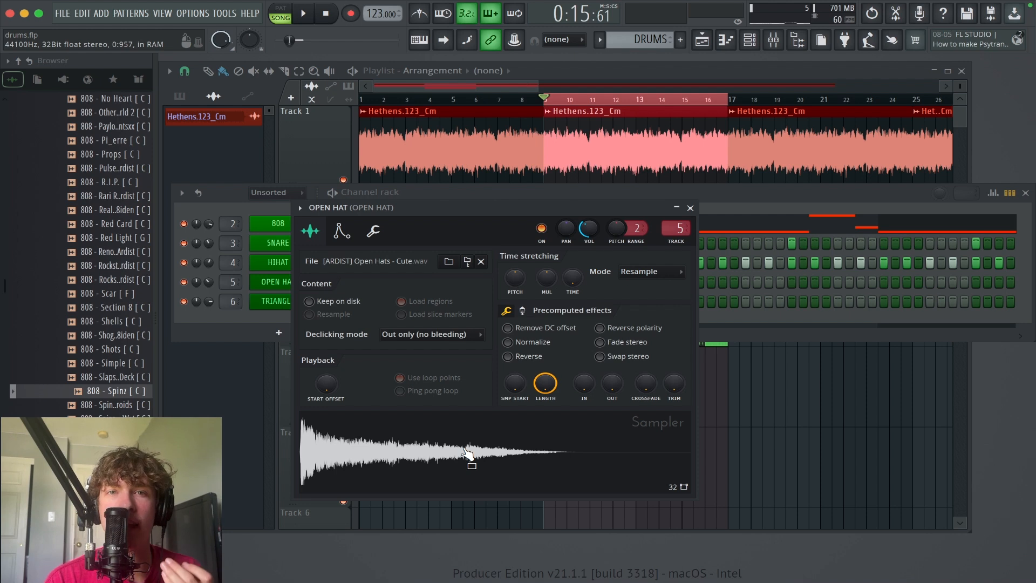
left_click(690, 207)
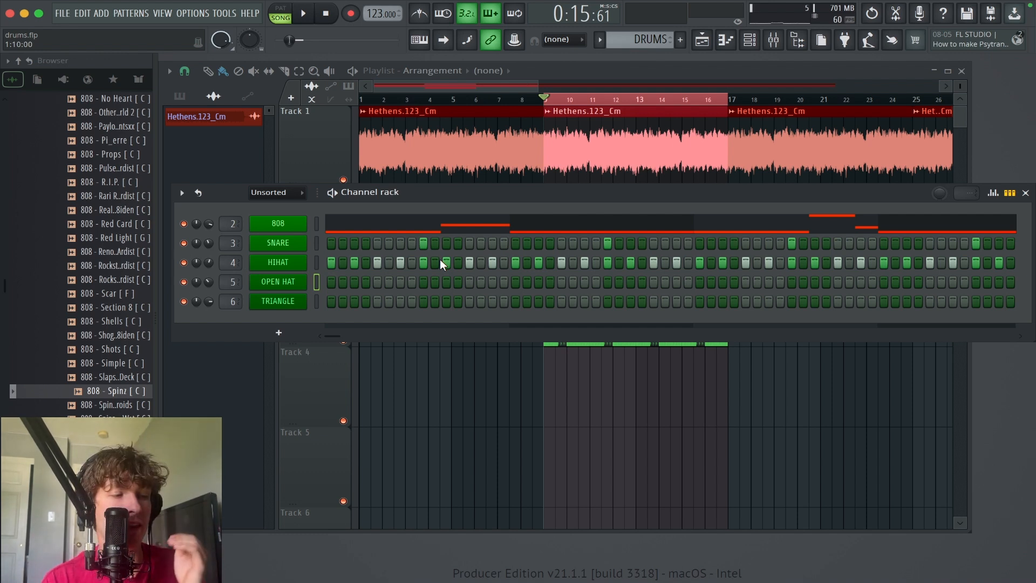
left_click(315, 224)
left_click(318, 286)
key("super+v")
left_click(328, 280)
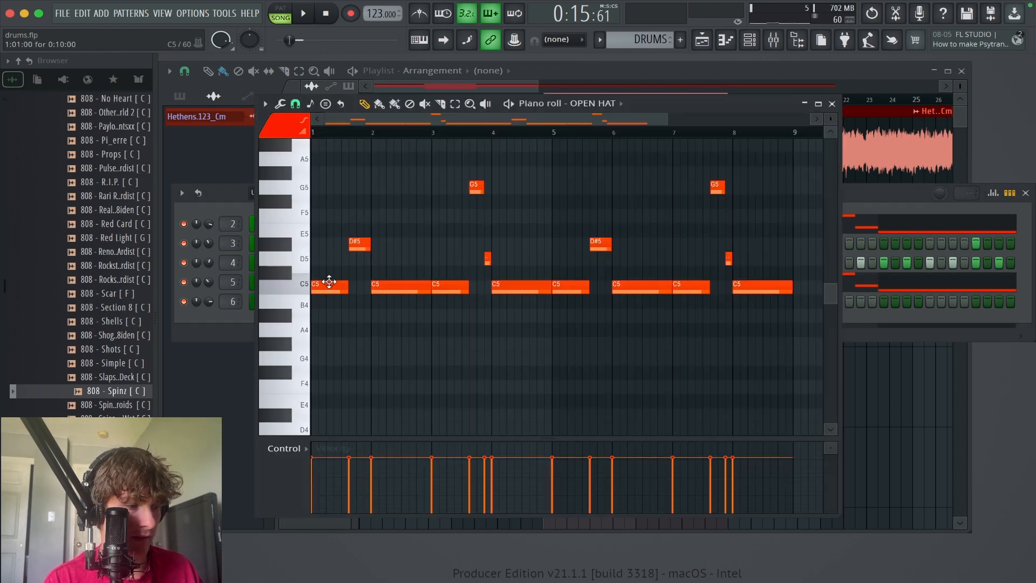
key("super+a")
key("alt+l")
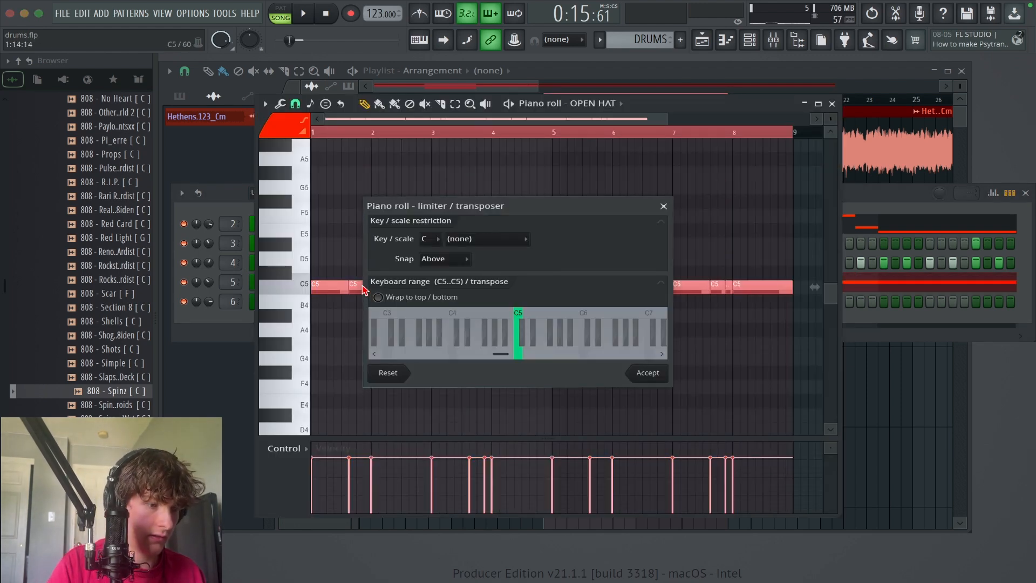
key("Return")
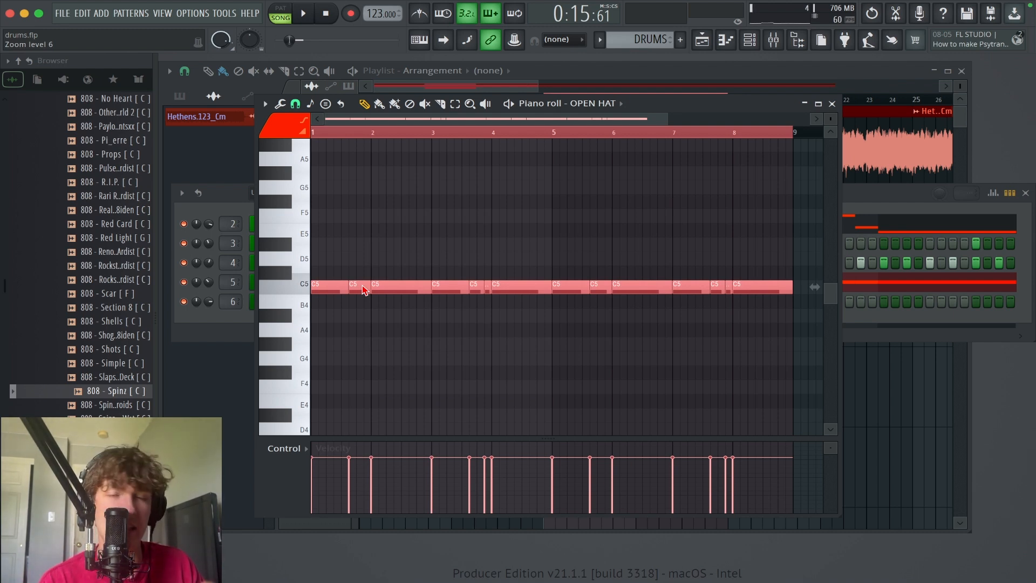
key("space")
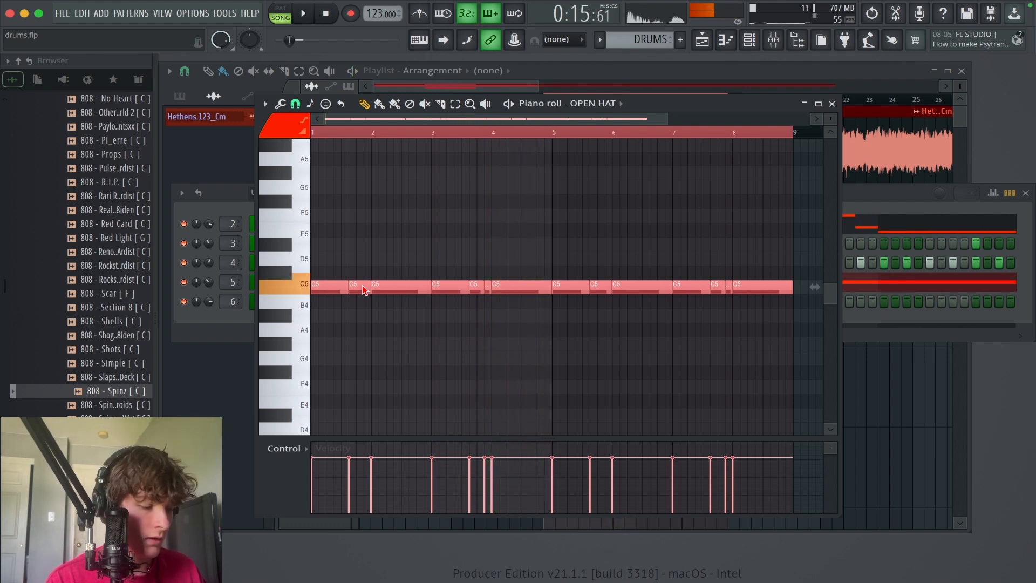
Step: Delete all the copied open-hat notes and close the piano roll
key("super+a")
key("Delete")
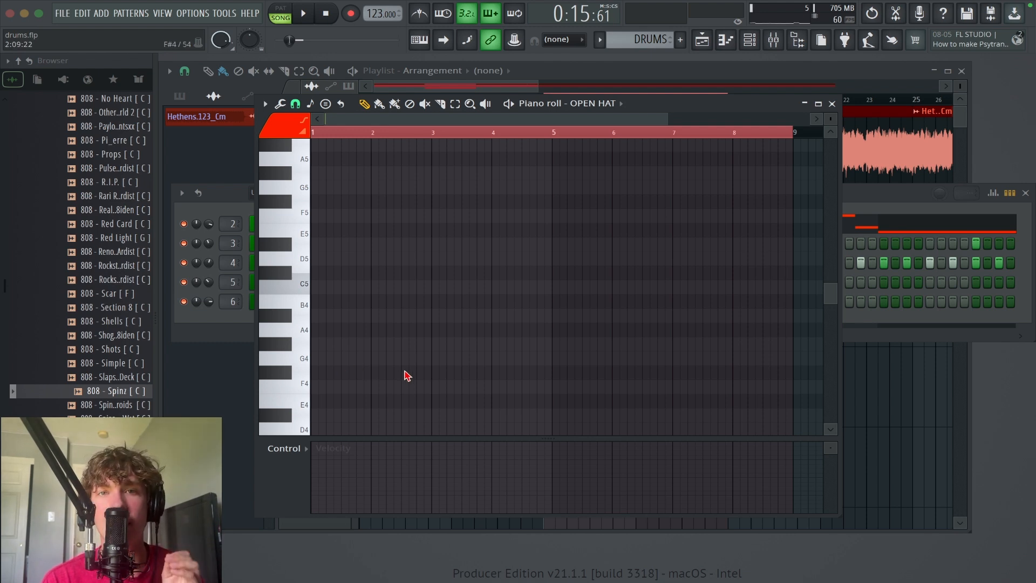
key("F7")
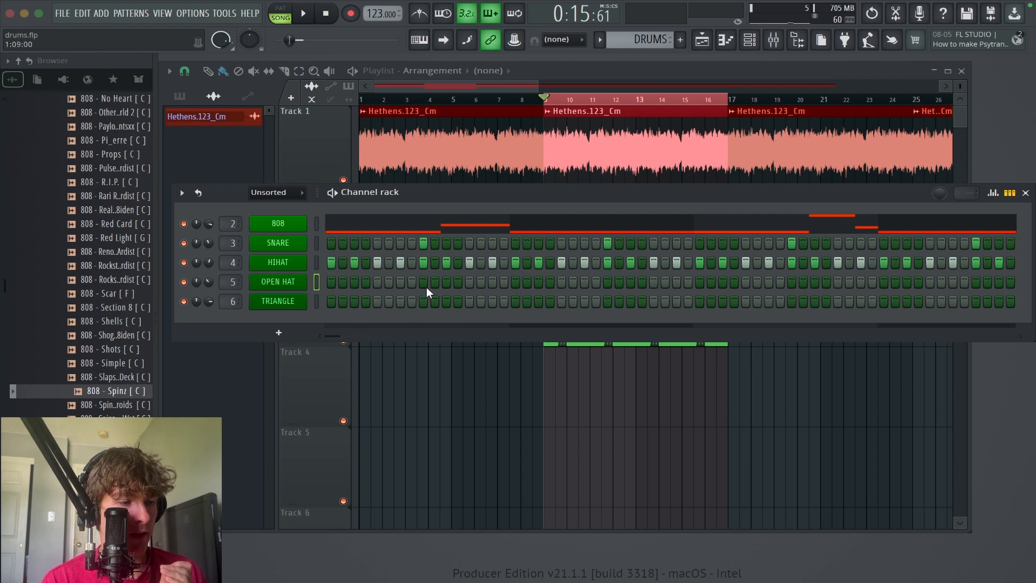
Step: Add open-hat hits on steps 7 and 15 of bar 1 and duplicate them into bar 2
left_click(400, 281)
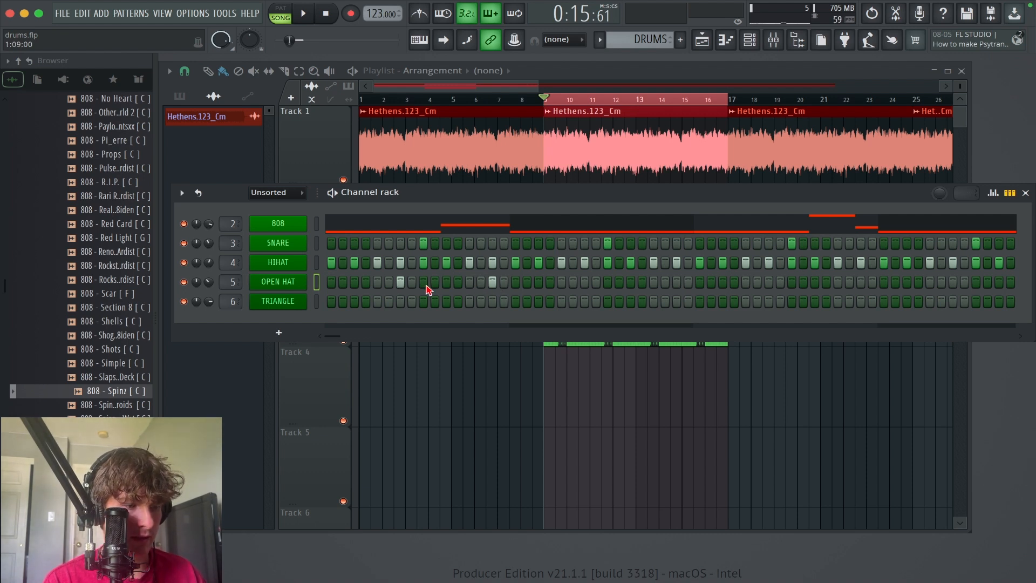
right_click(306, 278)
left_click(332, 279)
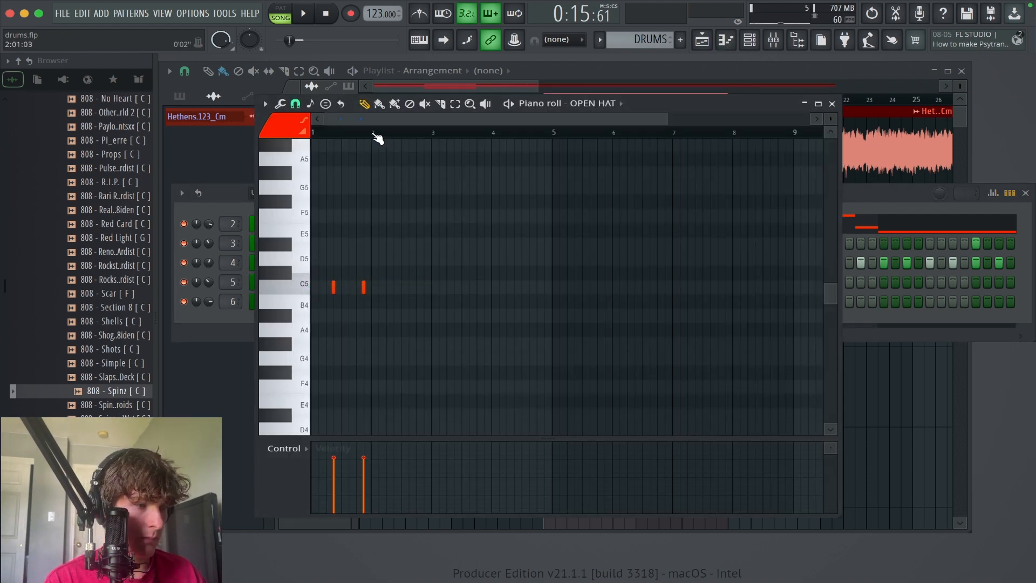
left_click_drag(376, 134, 313, 133)
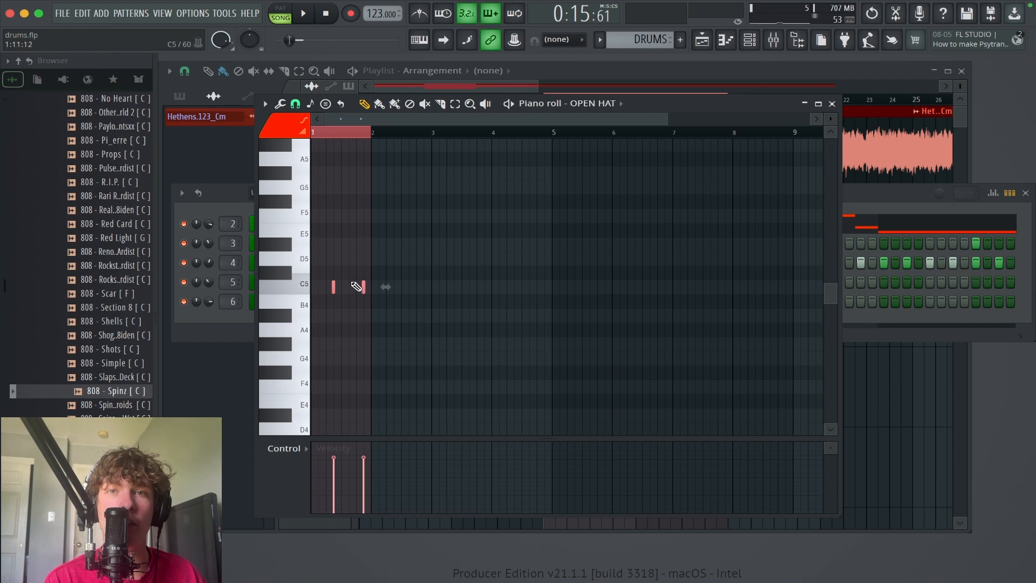
key("ctrl+b")
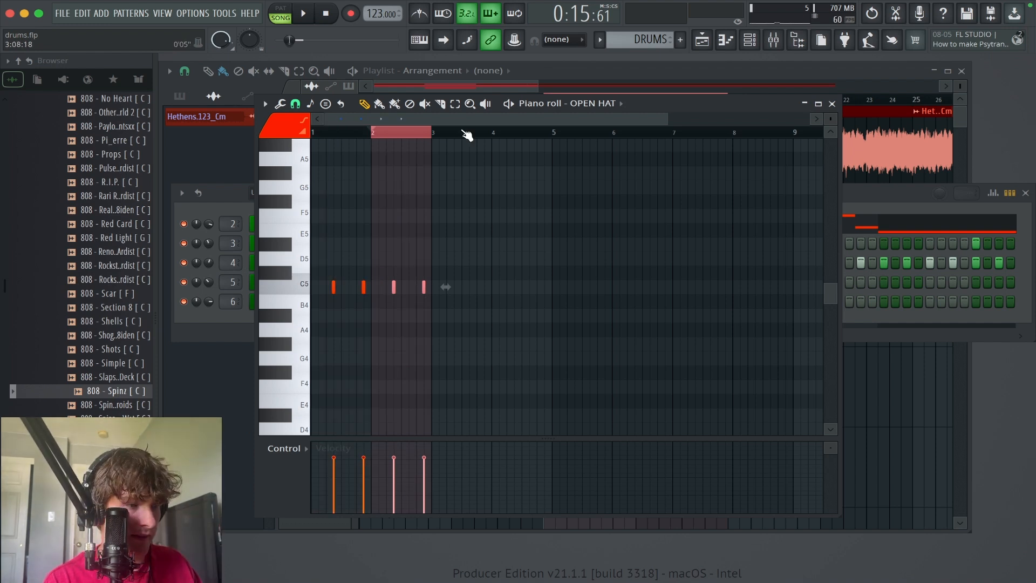
Step: Delete the open-hat hit on step 7 of bar 2, repeat the two-bar pattern through bar 8 and play it
right_click(394, 287)
left_click_drag(437, 132, 312, 132)
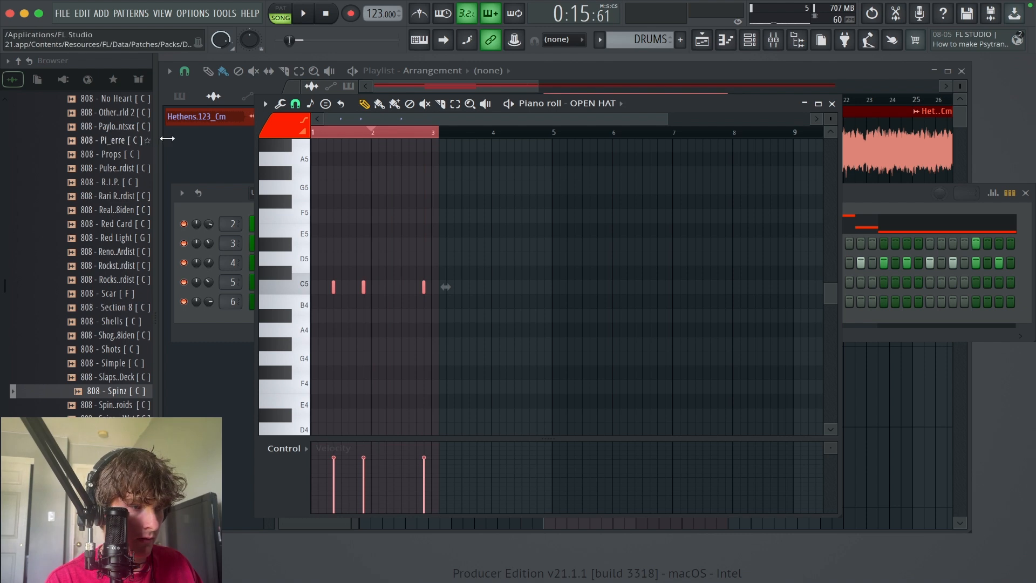
key("ctrl+b")
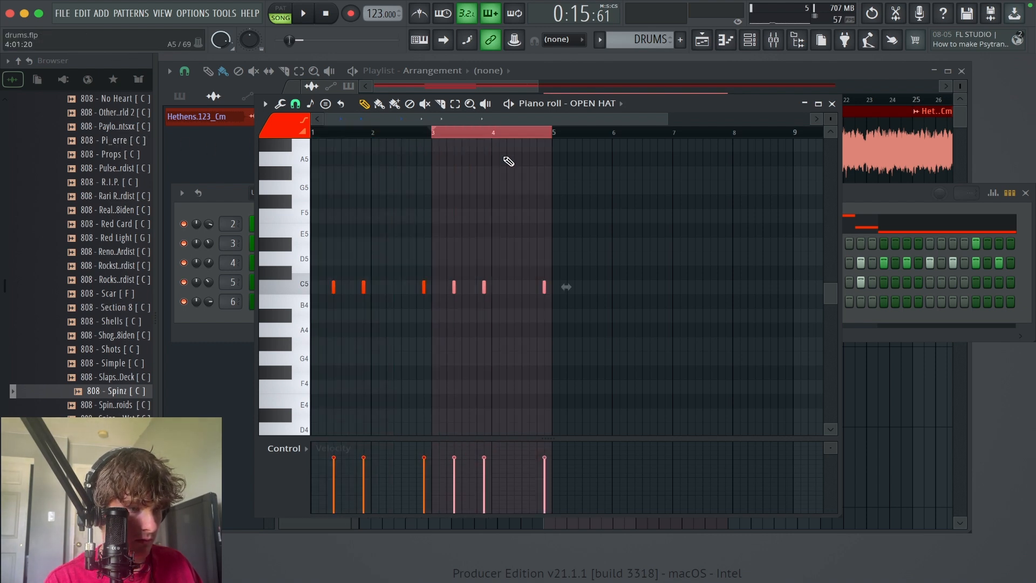
left_click_drag(554, 133, 313, 132)
key("ctrl+b")
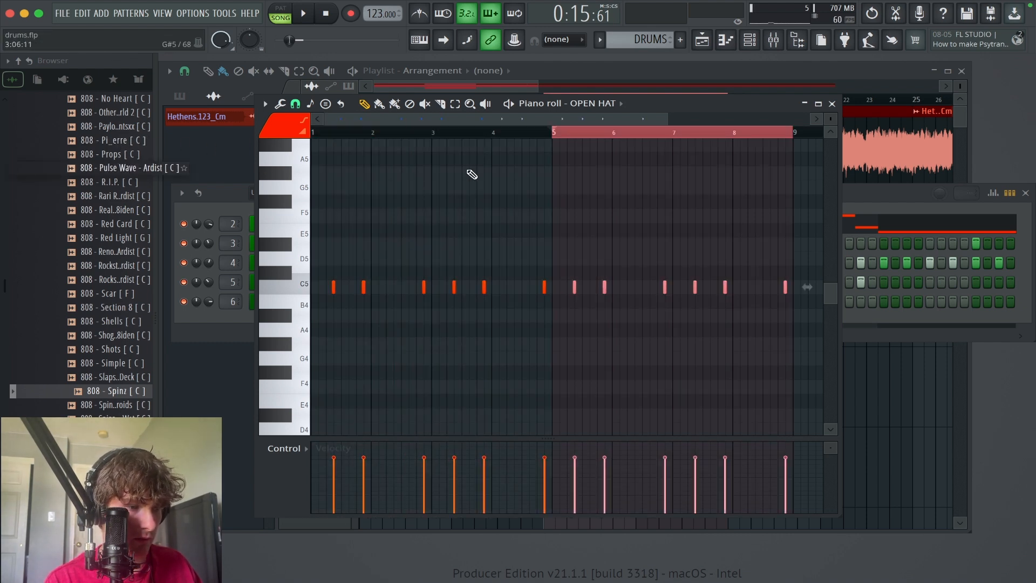
left_click(592, 134)
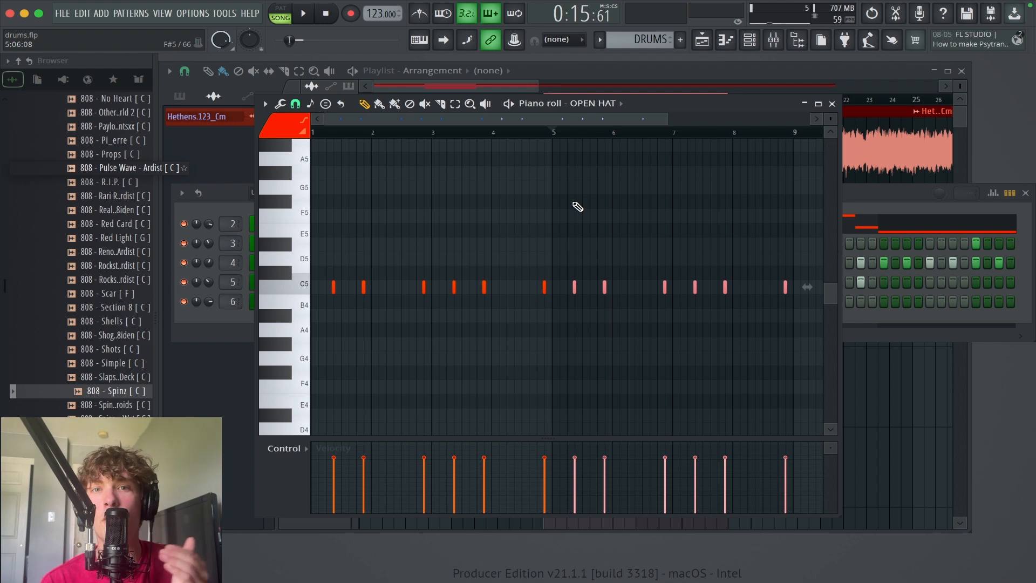
key("space")
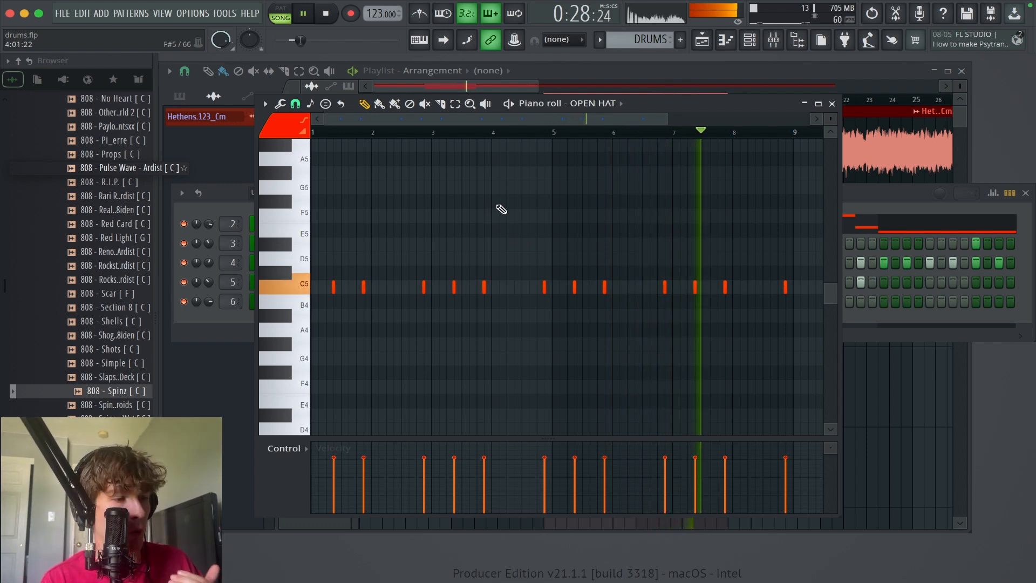
Step: Add C5 open-hat notes at the start of bars 1 and 3, removing the trial note placed midway through bar 2
left_click(322, 286)
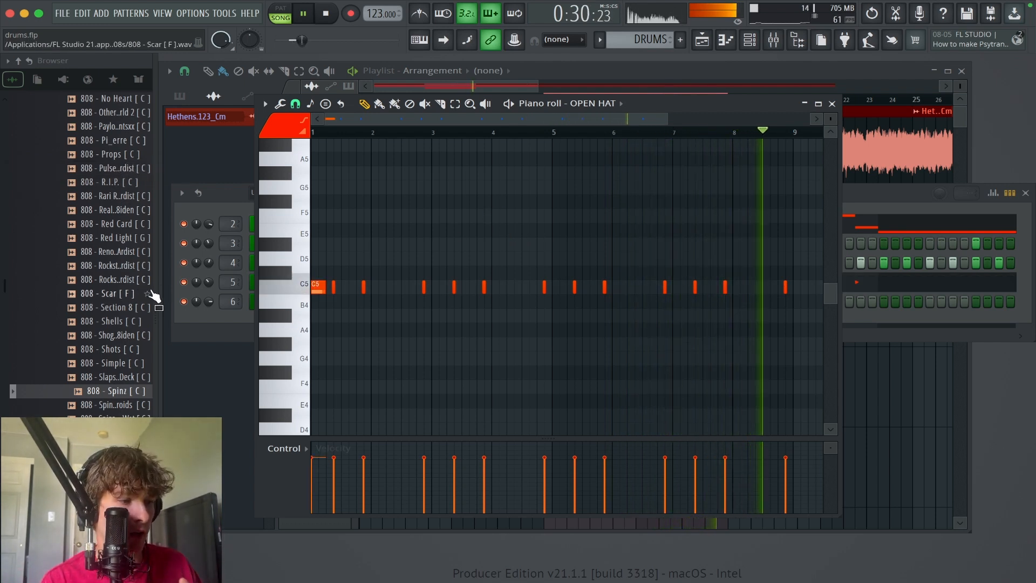
left_click(406, 286)
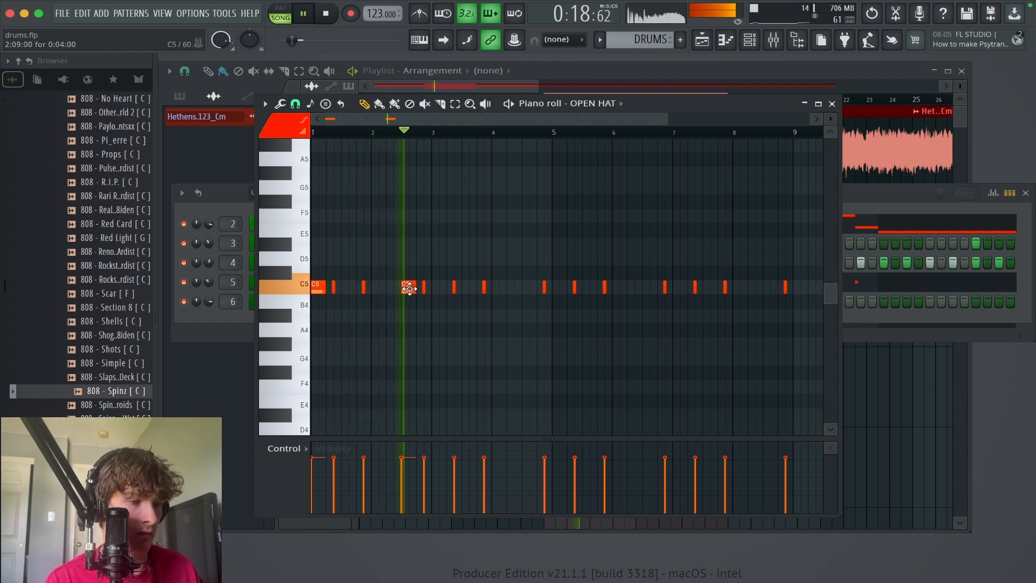
key("space")
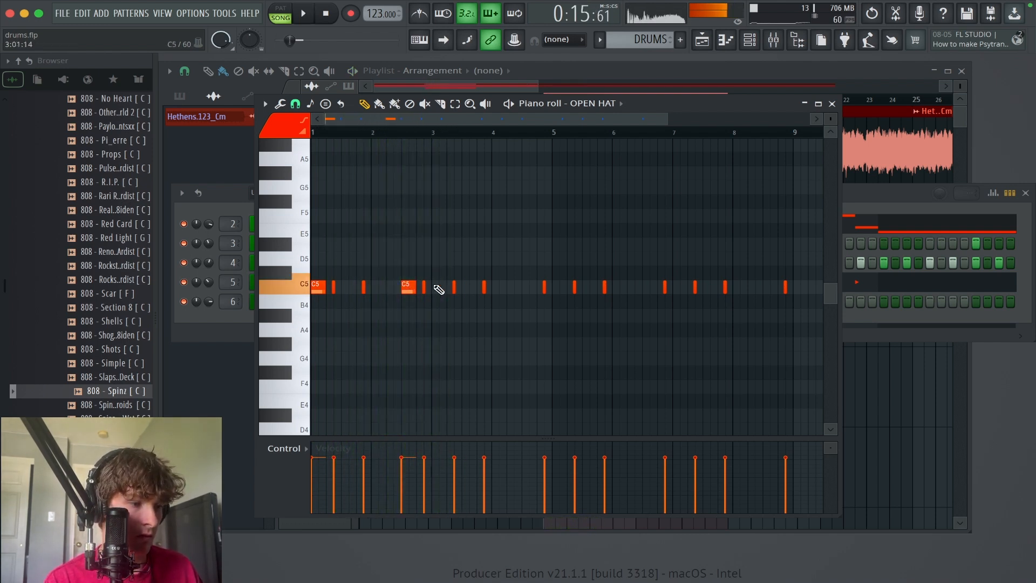
left_click(438, 287)
right_click(415, 287)
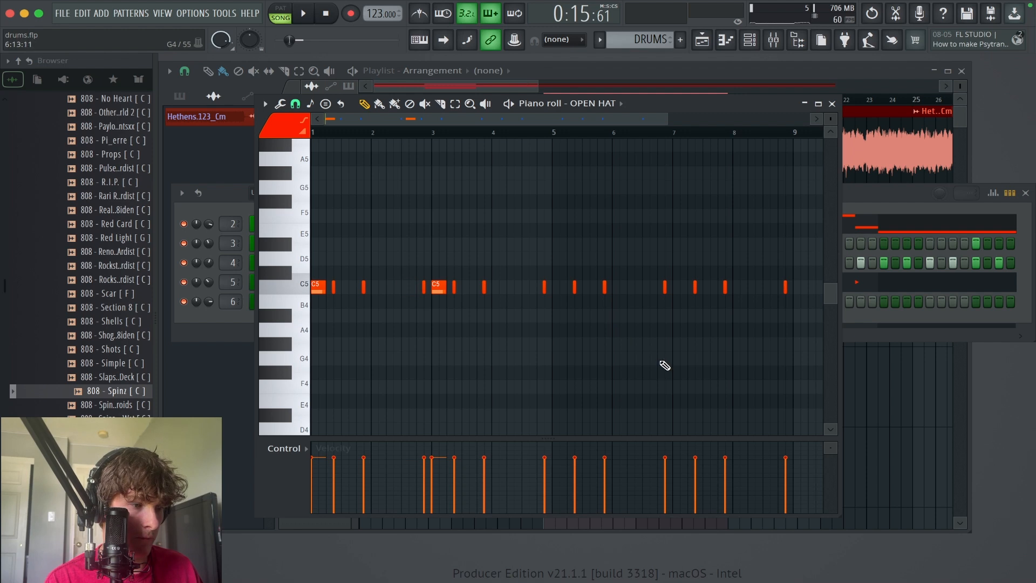
Step: Halve the length of the open-hat notes starting bars 1 and 3 and delete the step 7 hits in both bars
scroll(664, 366, "up", 2)
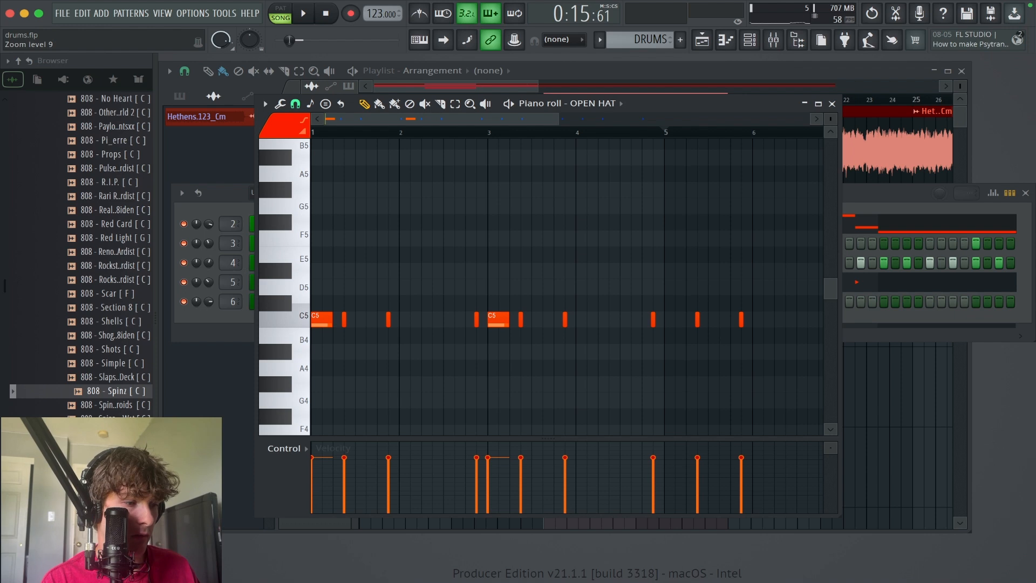
left_click_drag(322, 296, 323, 320)
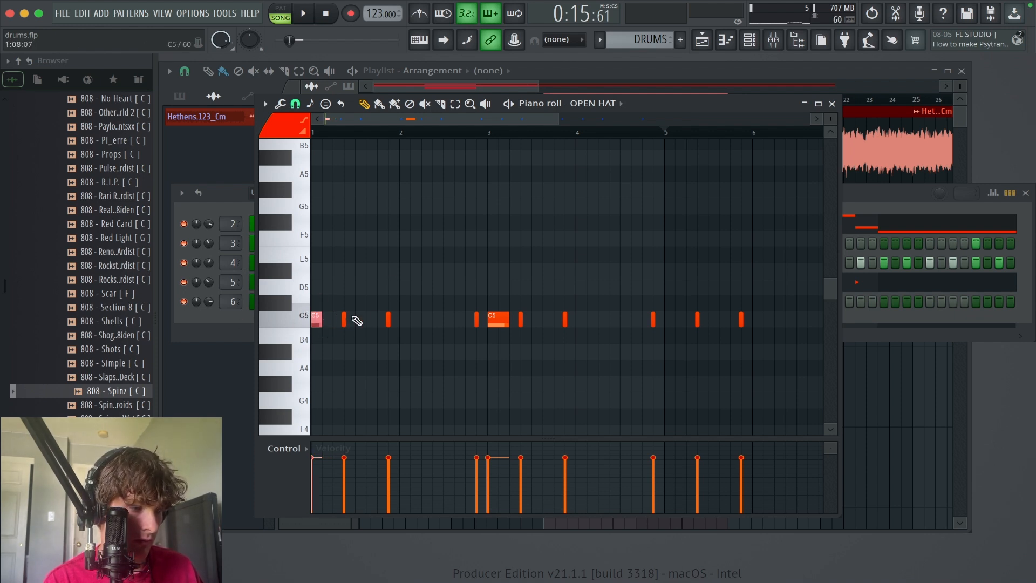
right_click(345, 320)
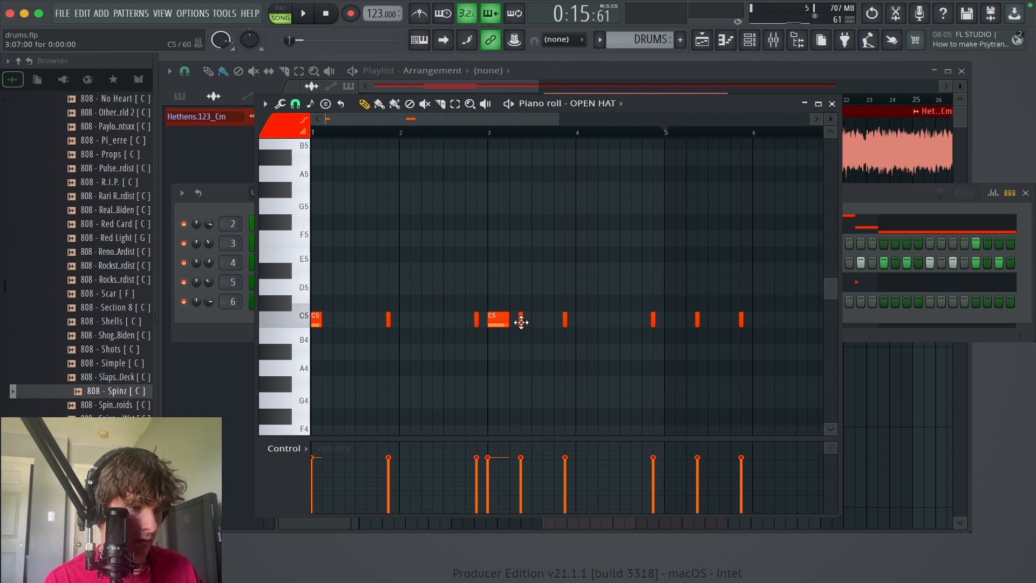
right_click(521, 320)
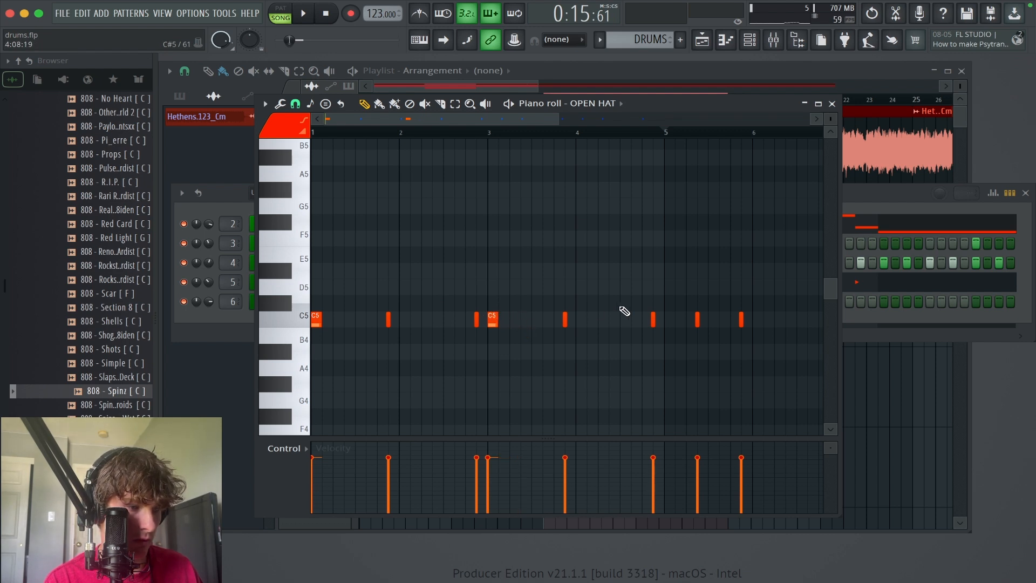
Step: Delete the open-hat hit on step 15 of bar 4 and clear all open-hat notes from bars 5 to 8
left_click_drag(702, 311, 573, 318)
right_click(650, 310)
left_click(664, 311)
scroll(572, 317, "down", 2)
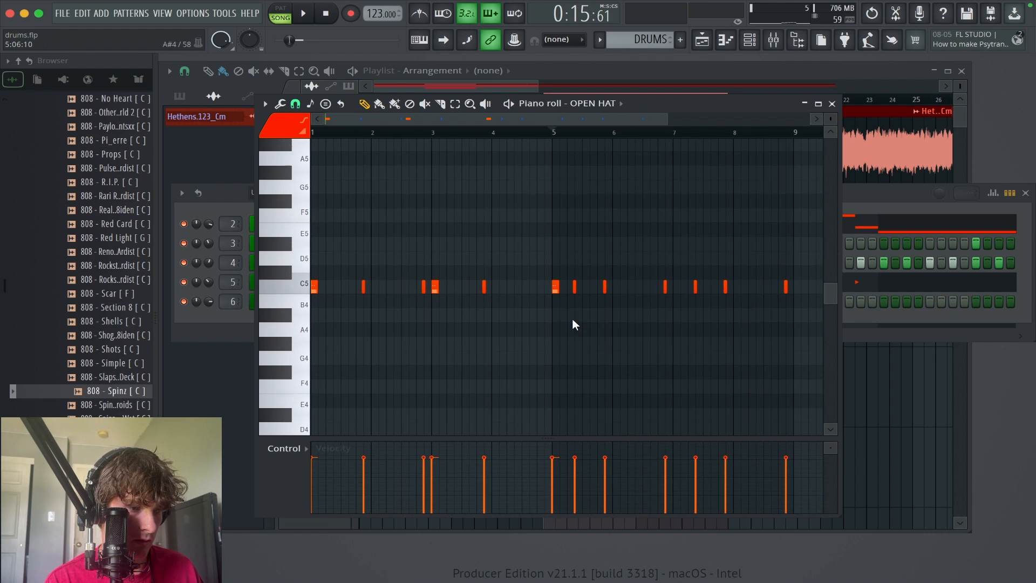
right_click(555, 287)
right_click(575, 287)
right_click(604, 287)
right_click(665, 287)
right_click(695, 287)
right_click(726, 286)
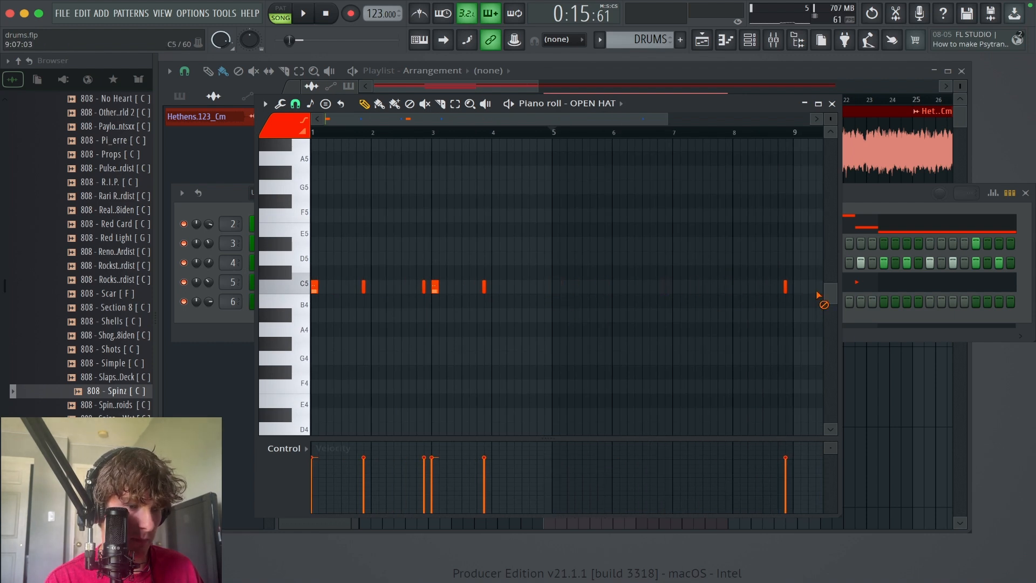
right_click(785, 286)
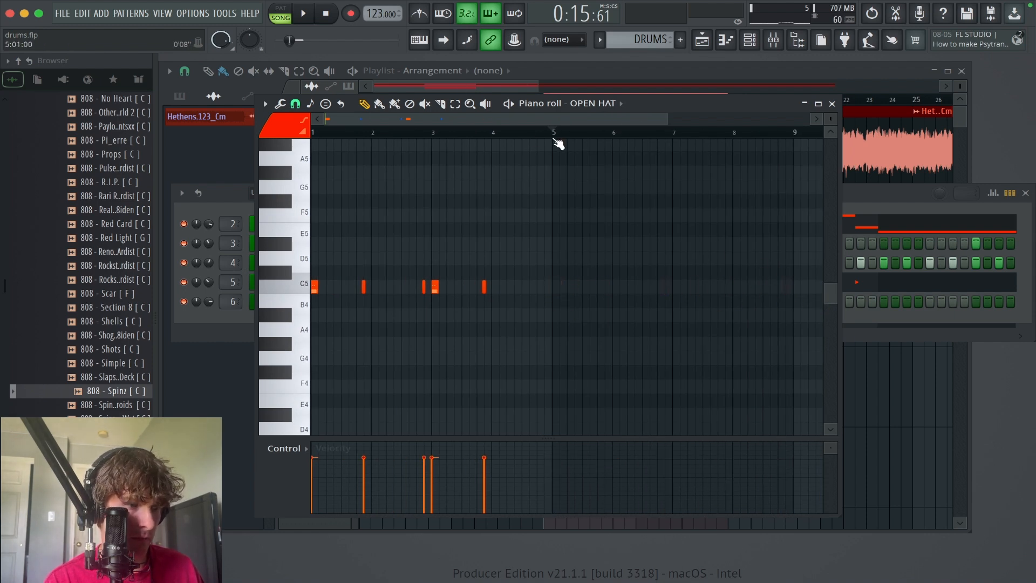
Step: Duplicate the four-bar open-hat pattern into bars 5 to 8, play it and close the piano roll
key("ctrl+a")
key("ctrl+b")
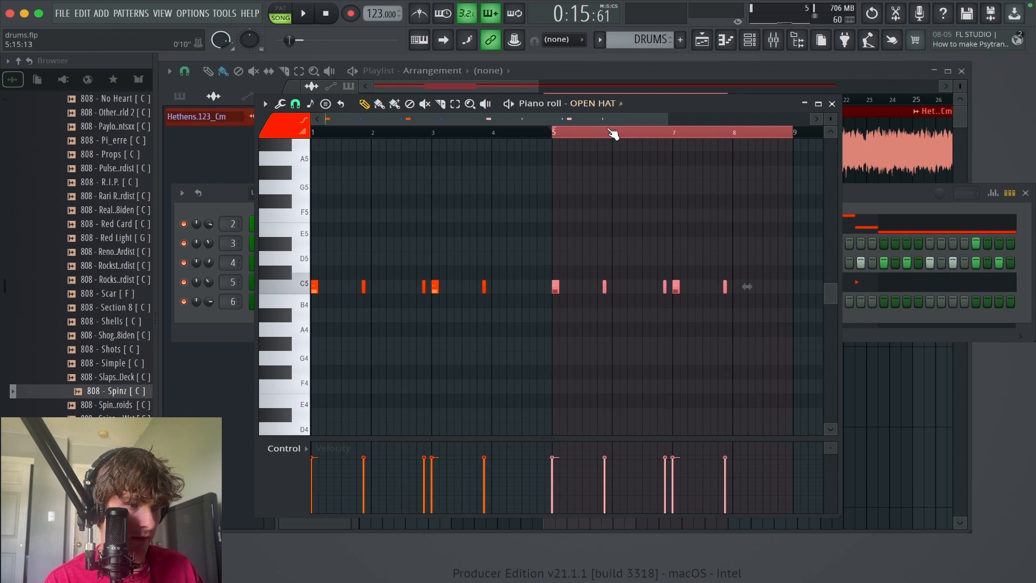
scroll(608, 132, "up", 2)
scroll(580, 200, "down", 1)
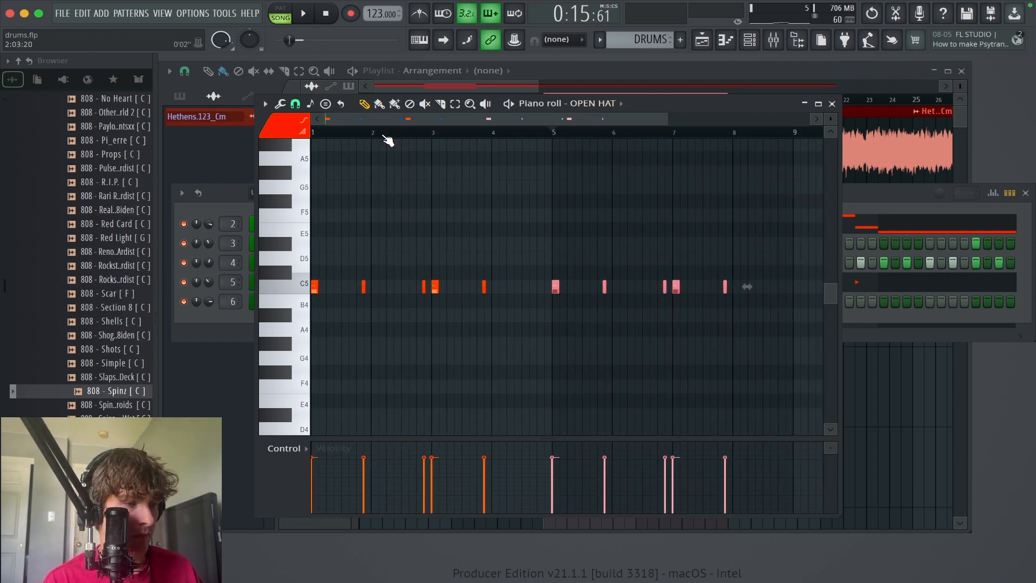
key("space")
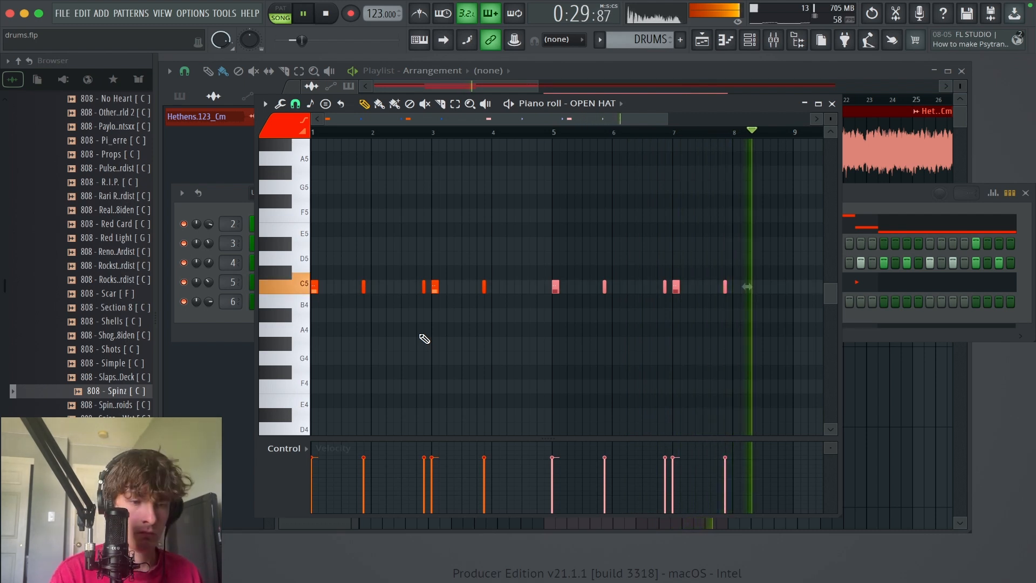
key("space")
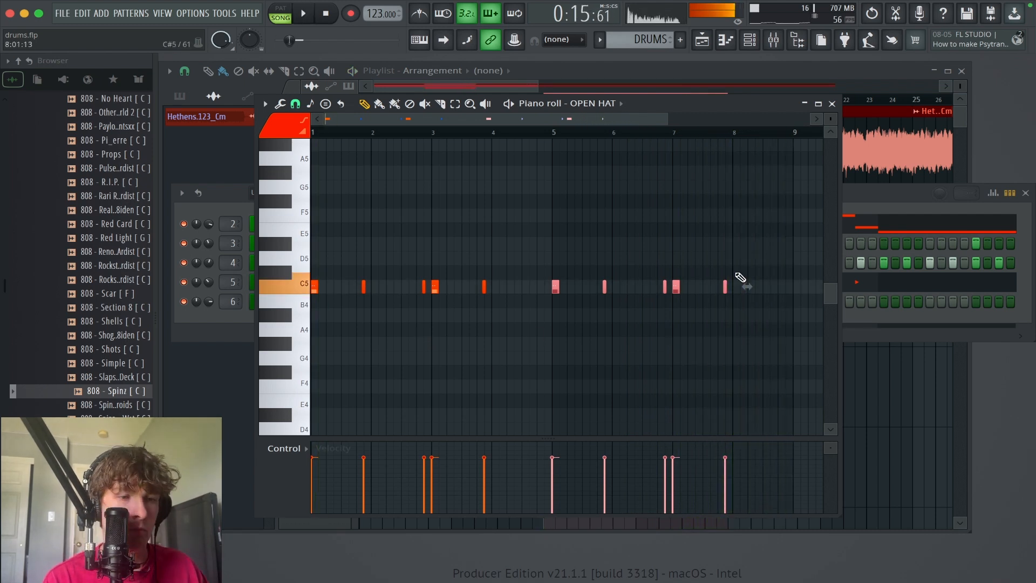
left_click(832, 104)
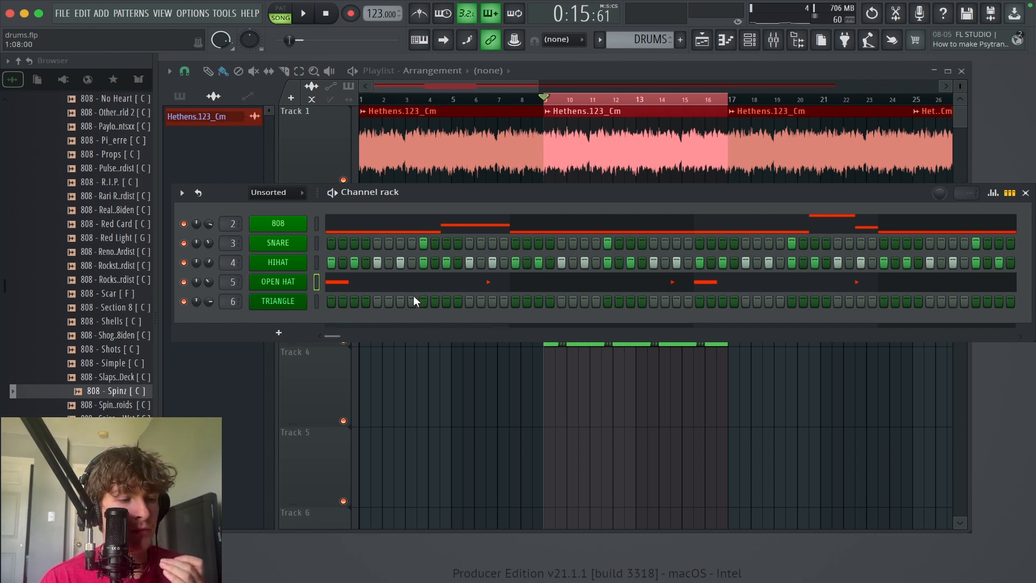
Step: Play the beat and place triangle hits on step 3 of bar 2 and step 7 of bar 3
left_click(488, 304)
left_click(557, 104)
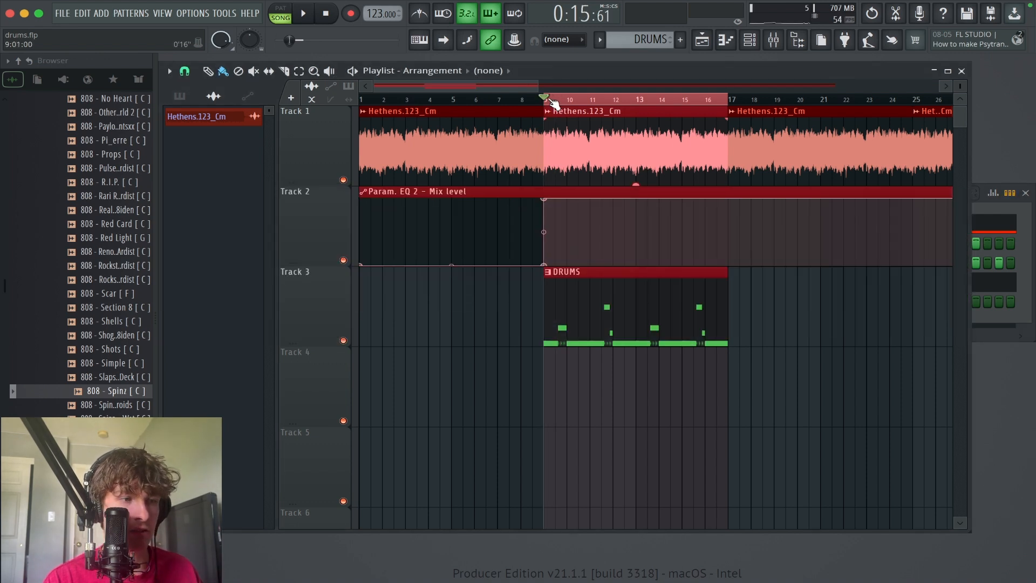
left_click(751, 40)
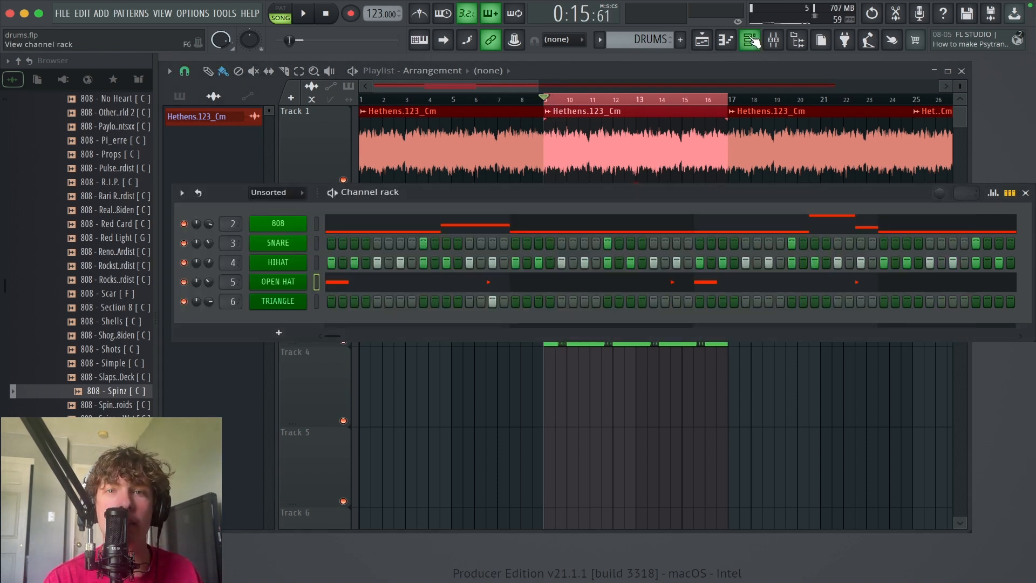
key("space")
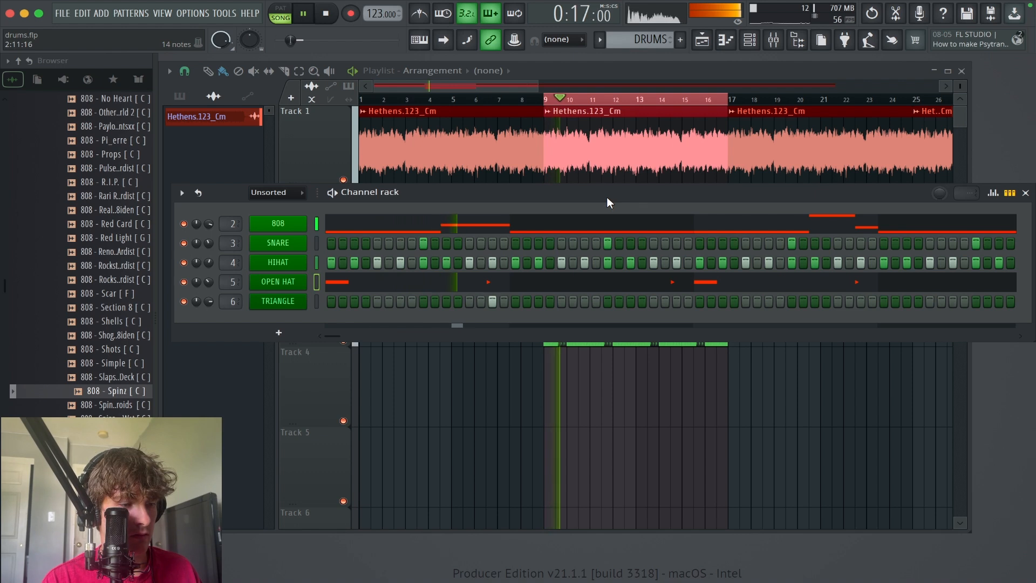
key("space")
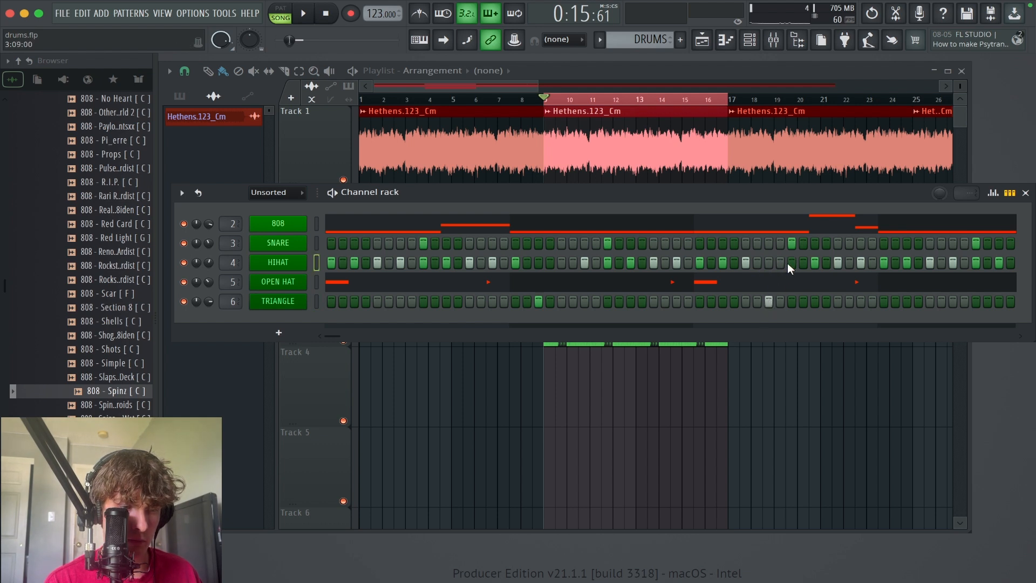
Step: Open the triangle's piano roll and duplicate its four-bar pattern into bars 5 to 8
left_click(300, 302)
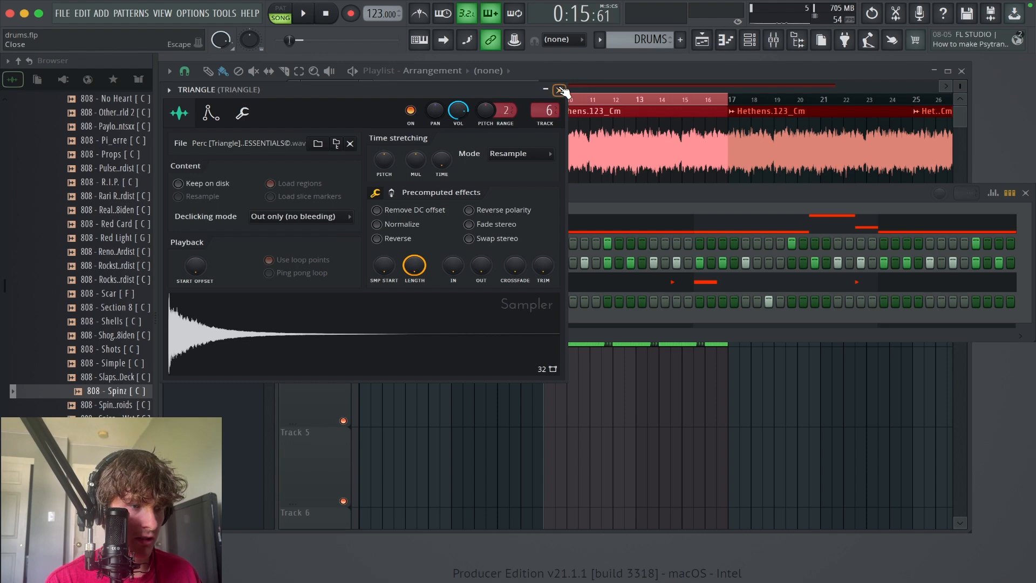
left_click(560, 90)
left_click(320, 303)
right_click(427, 352)
right_click(429, 329, "ctrl")
left_click_drag(542, 132, 324, 146)
key("ctrl+b")
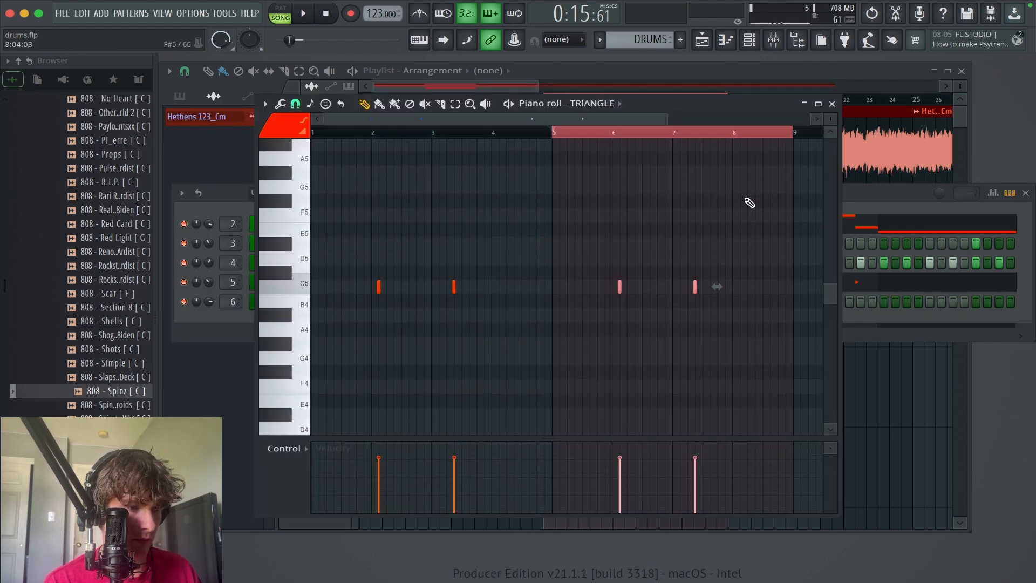
left_click(722, 141)
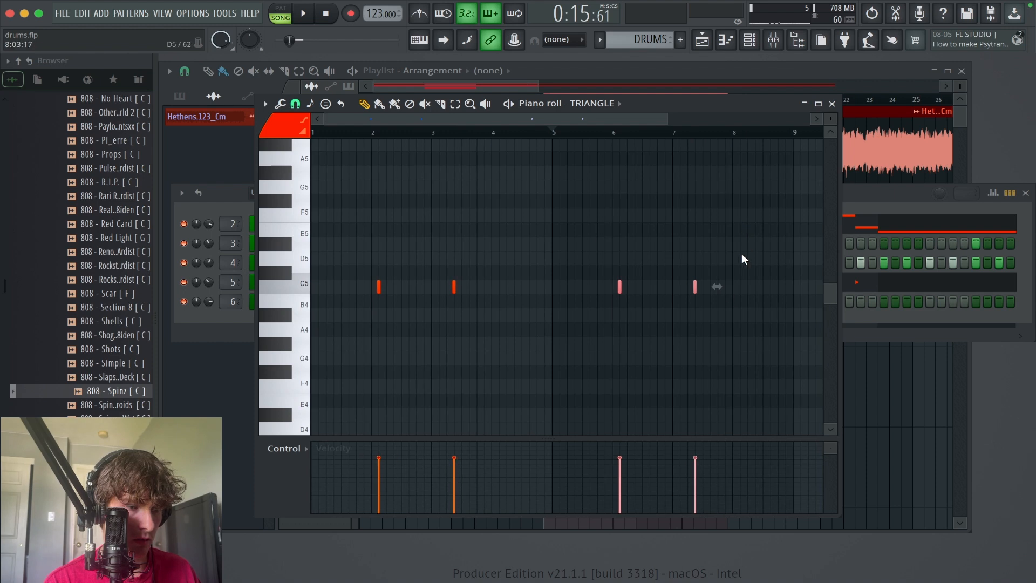
Step: Mark the span between the triangle hits in bars 6 and 7, and delete the hi-hat notes on and beside both ends of it
left_click_drag(626, 132, 628, 139)
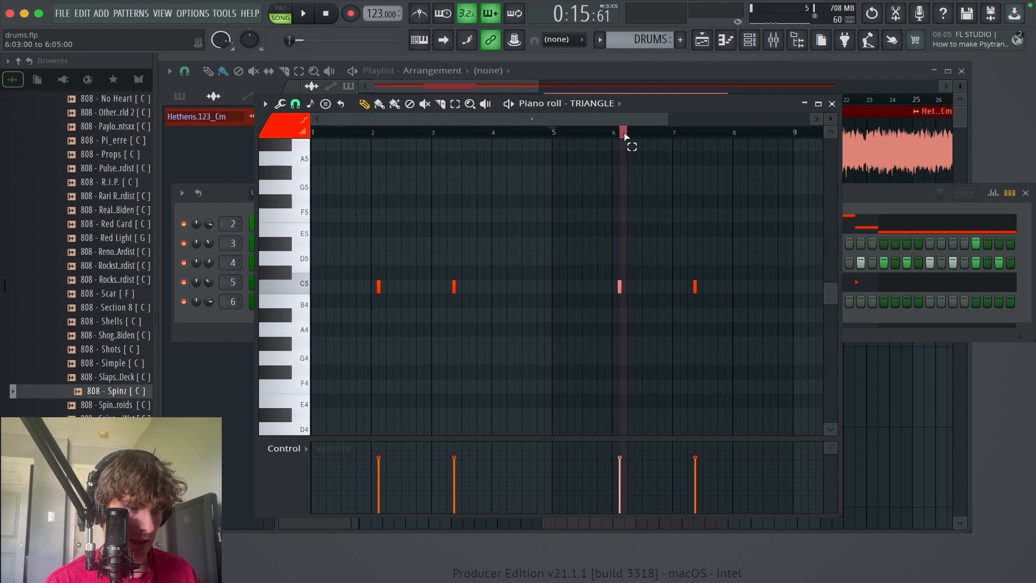
right_click(628, 138, "ctrl")
left_click_drag(496, 140, 637, 144)
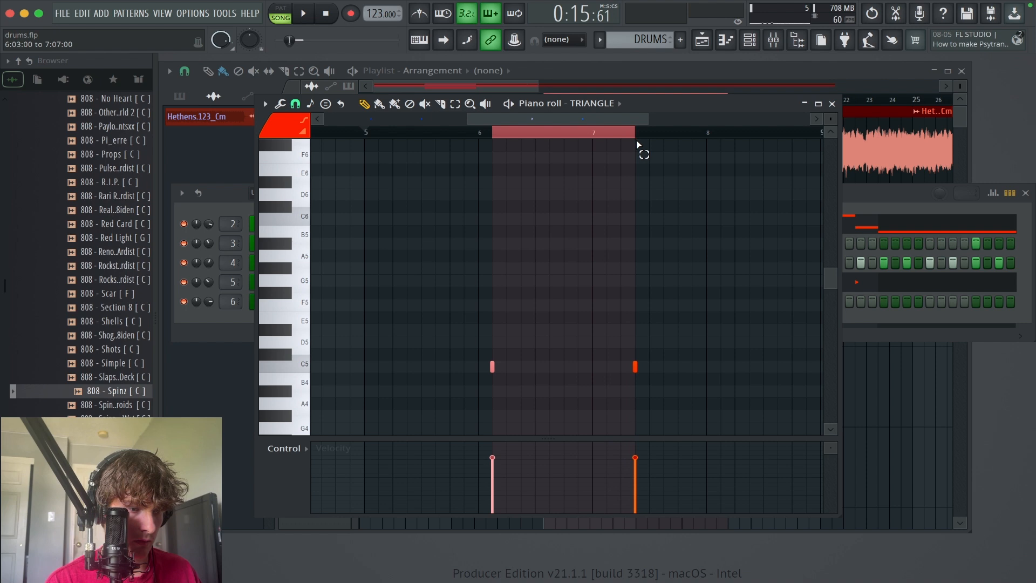
left_click(620, 103)
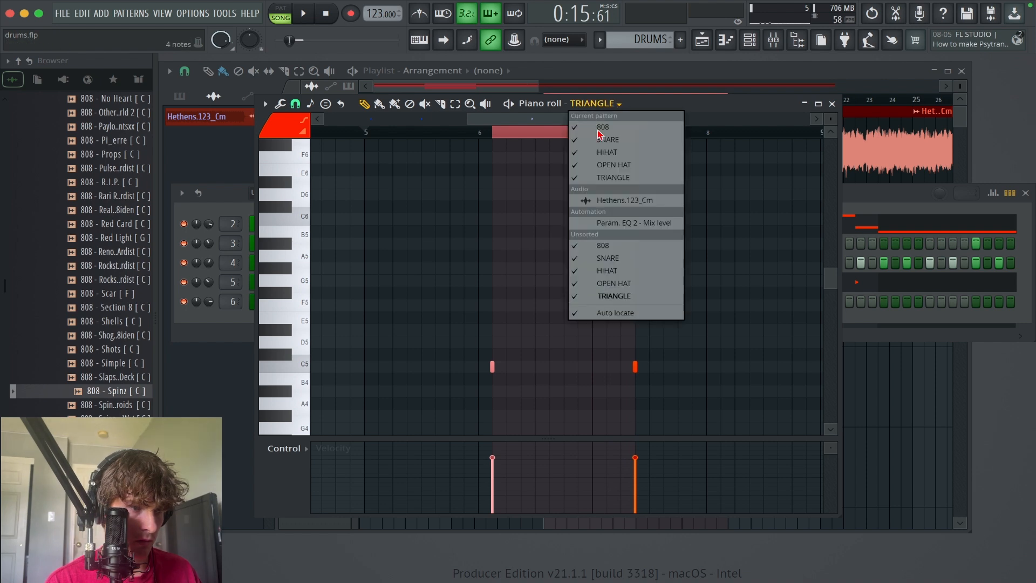
left_click(594, 284)
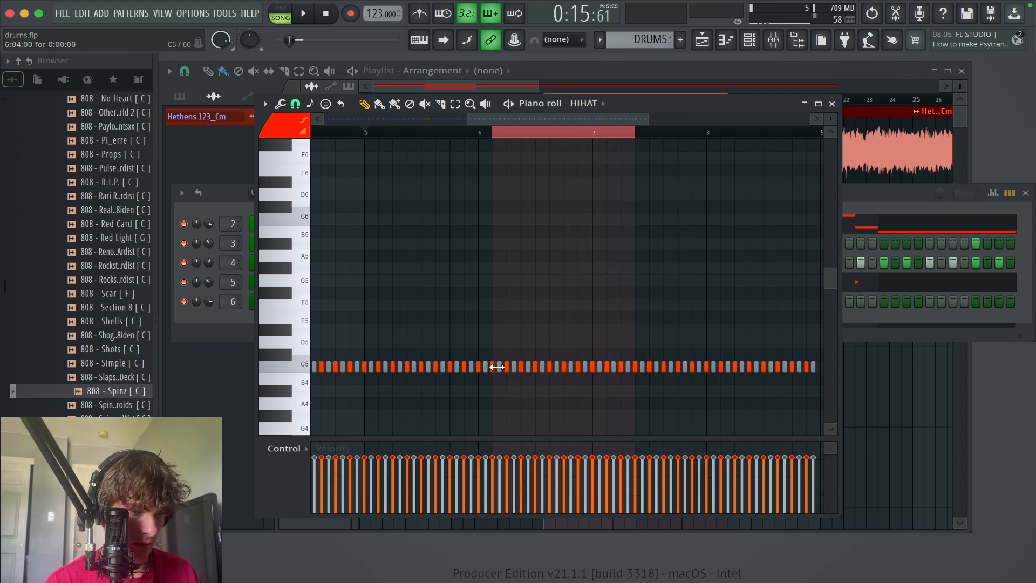
right_click(496, 367)
right_click(489, 369)
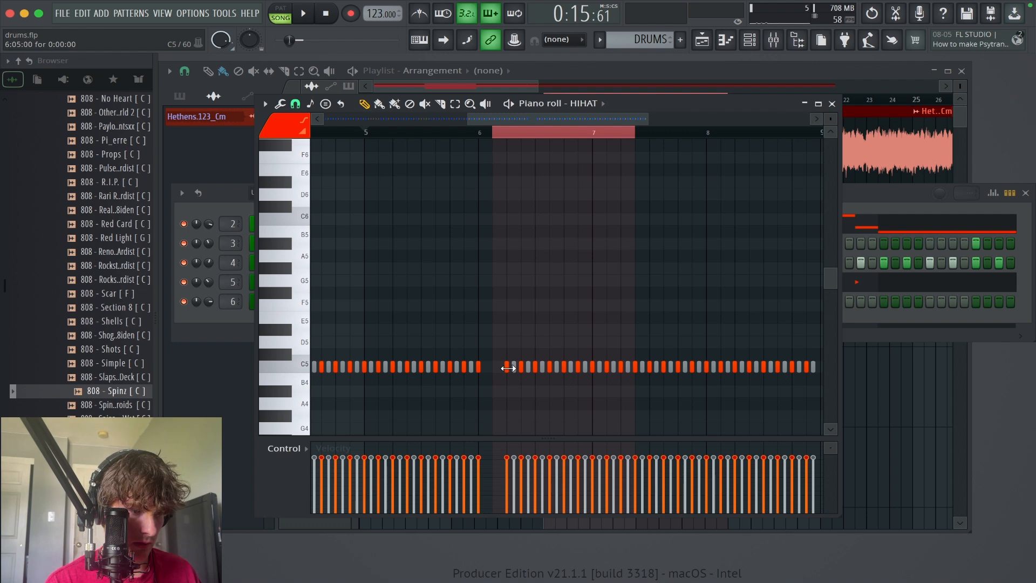
right_click(635, 368)
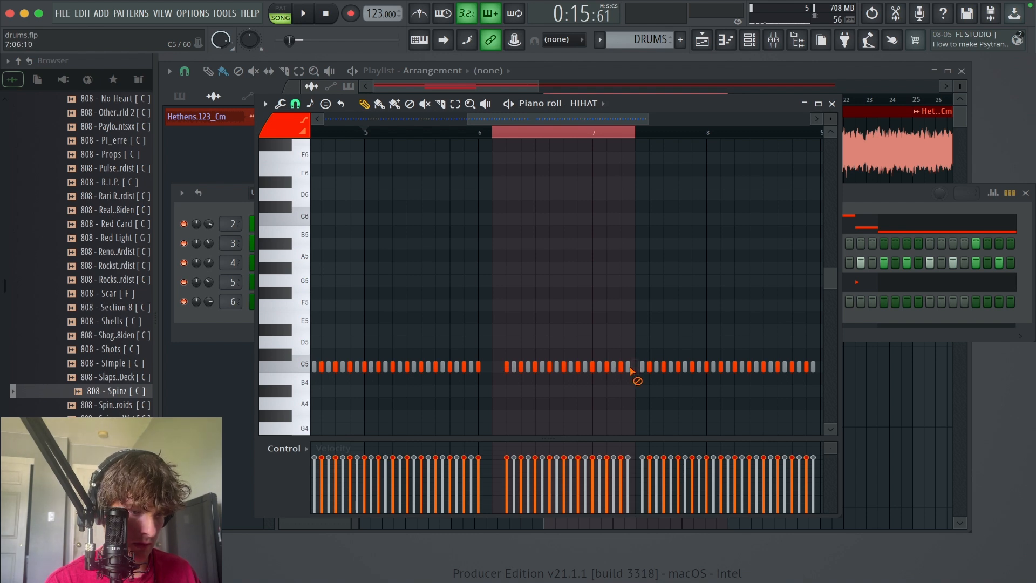
right_click(628, 369)
right_click(642, 368)
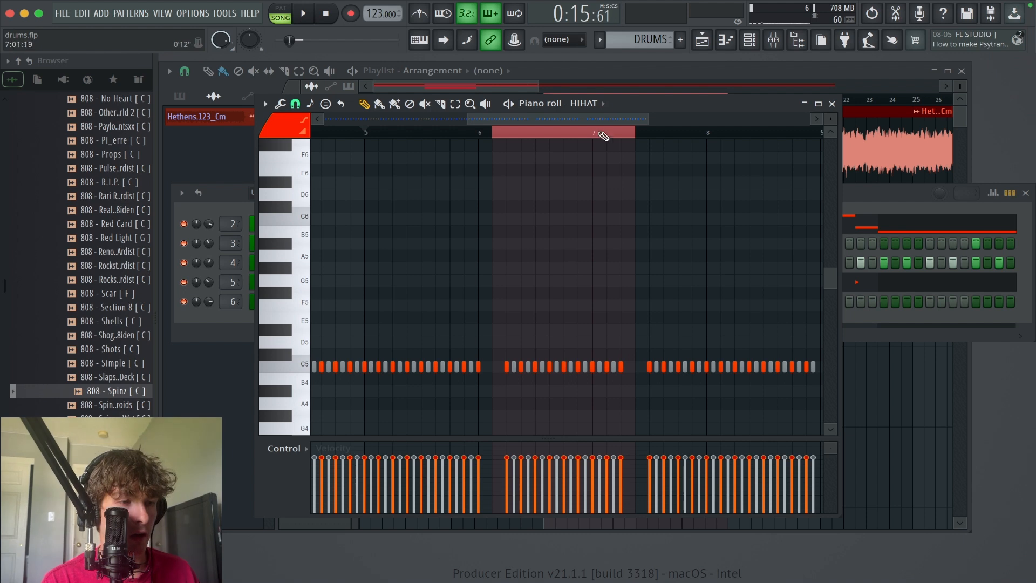
Step: Close the hi-hat's piano roll and play the beat from bar 9 to check the hi-hat gaps
left_click(608, 138)
left_click(832, 104)
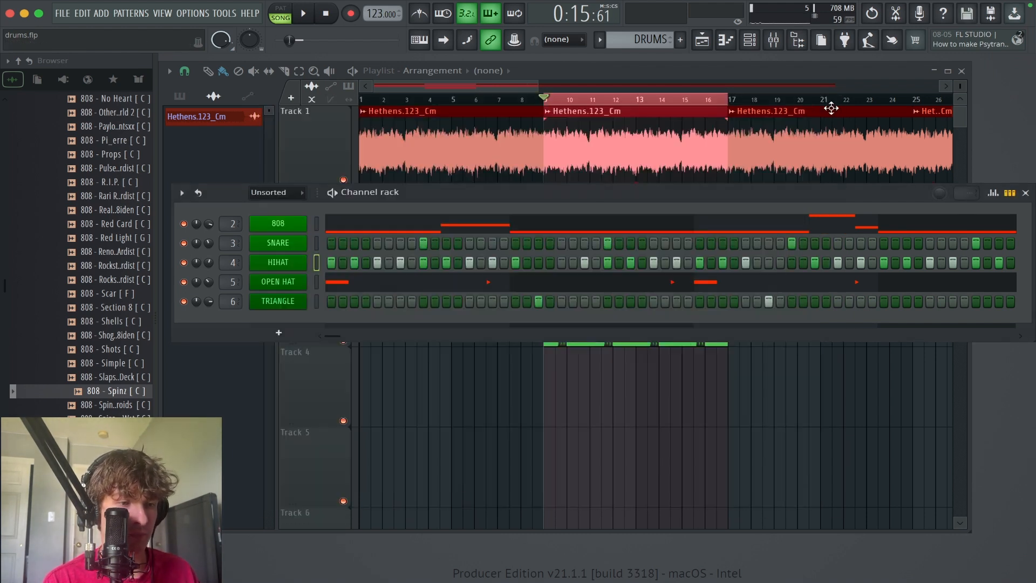
key("space")
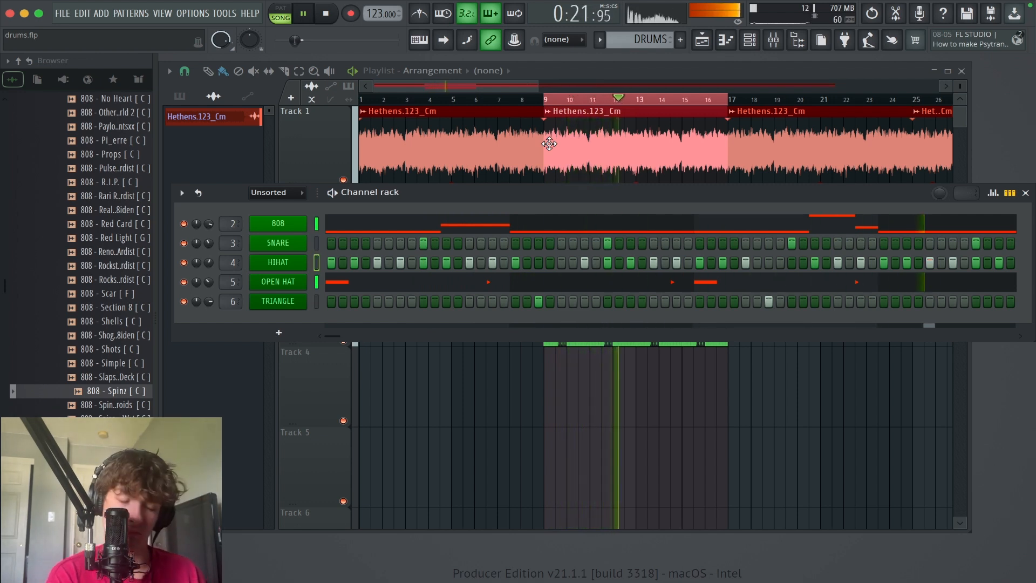
key("space")
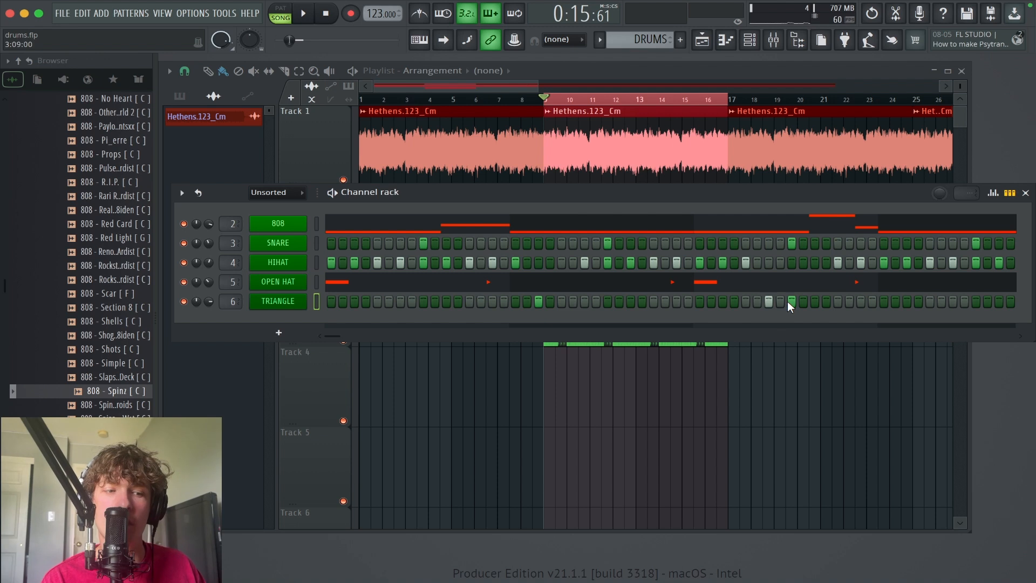
Step: Add a triangle hit on step 5 of bar 3 and clear the hi-hat hits around bar 3's triangles
left_click(746, 300)
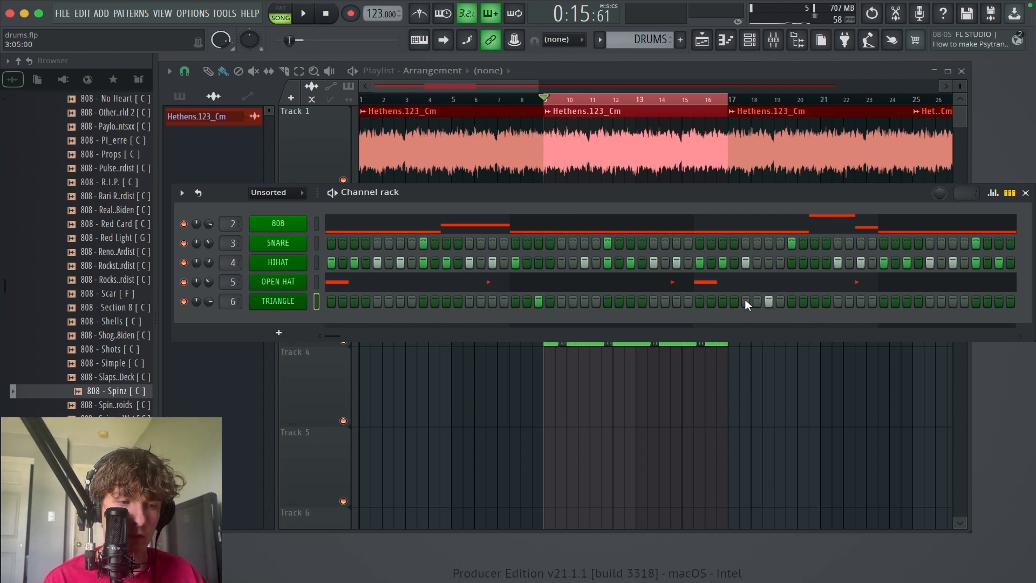
left_click(804, 263)
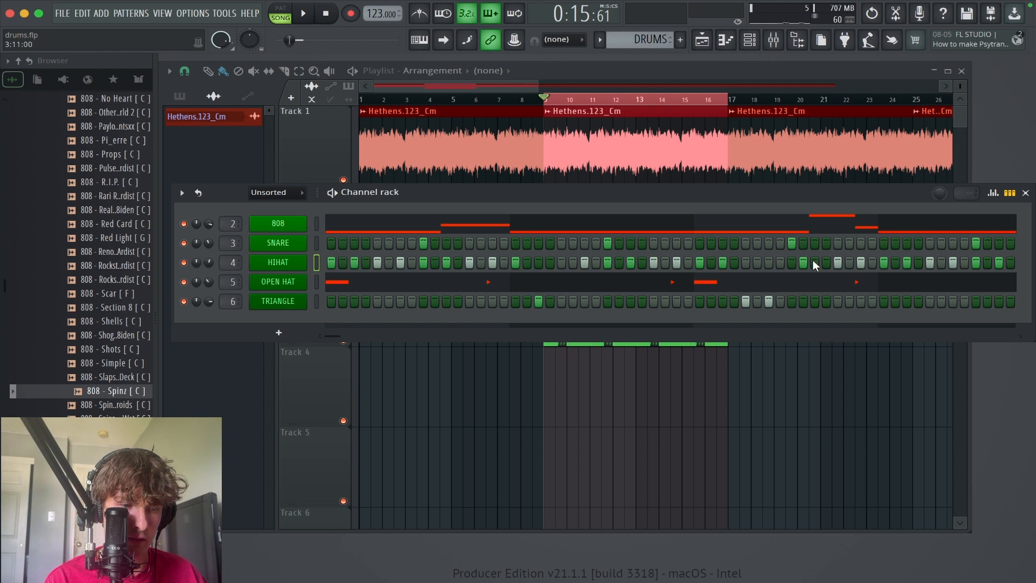
left_click(804, 262)
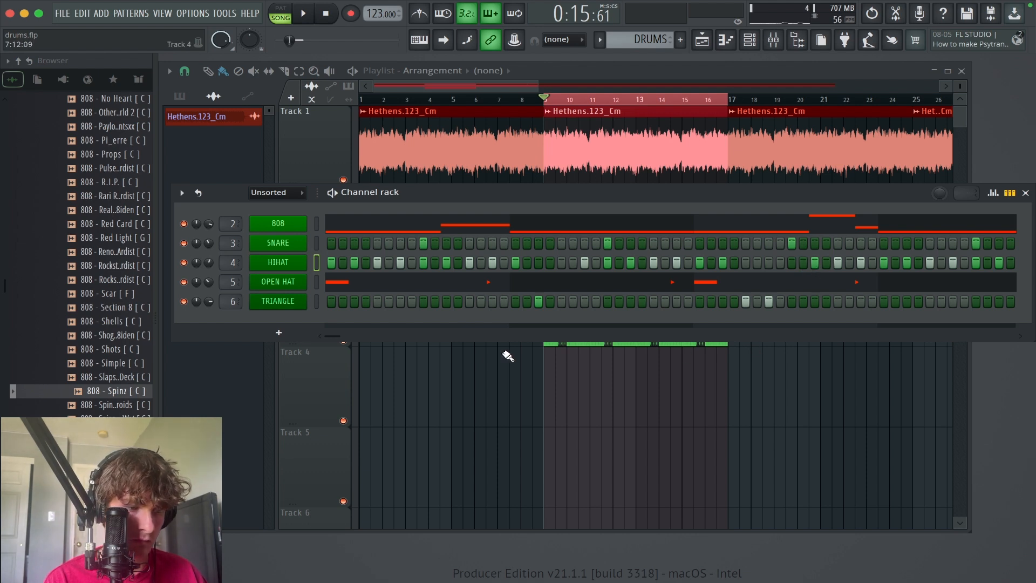
Step: Play the beat and open the triangle channel's graph editor
key("space")
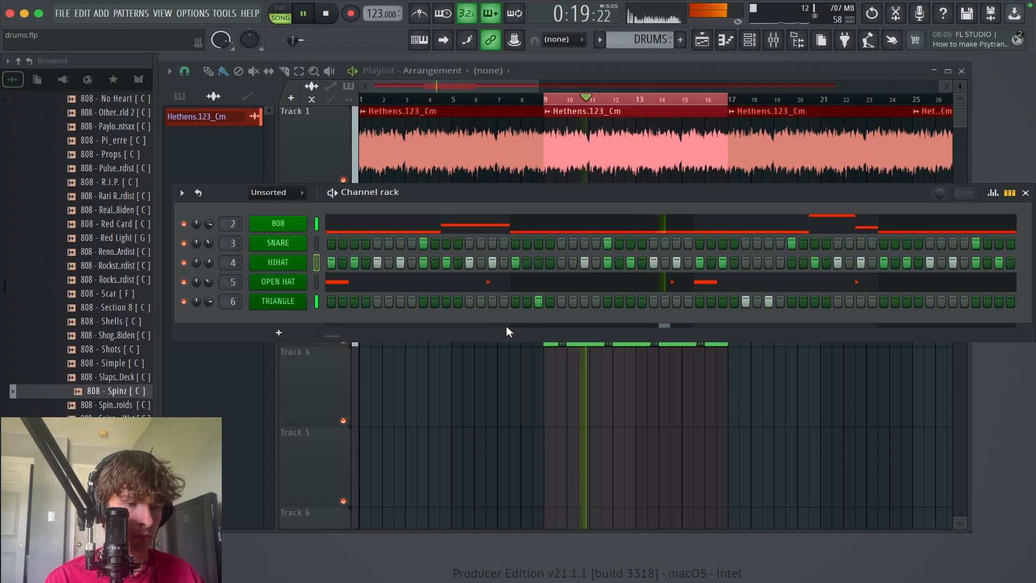
right_click(272, 300)
right_click(272, 299)
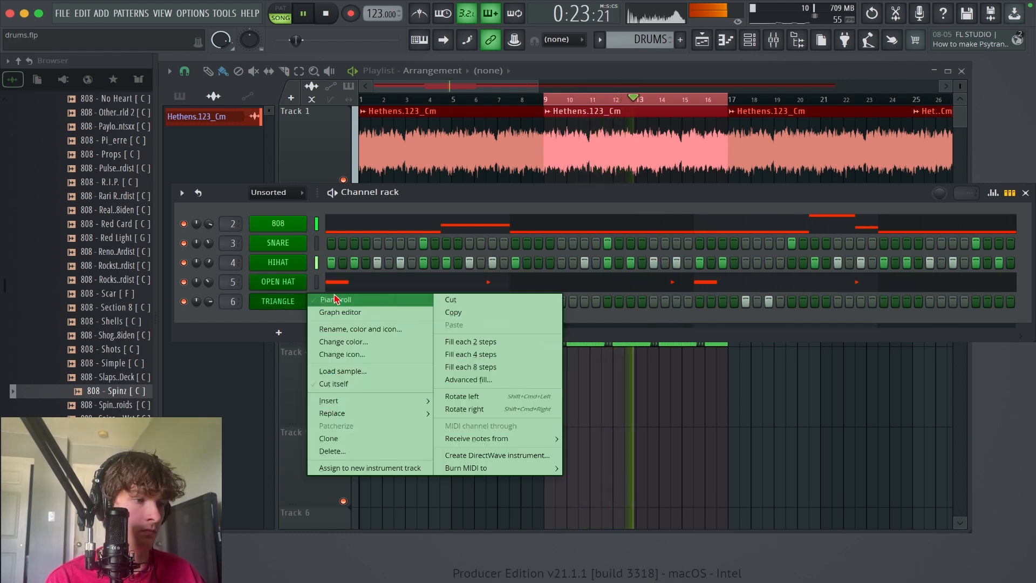
left_click(340, 312)
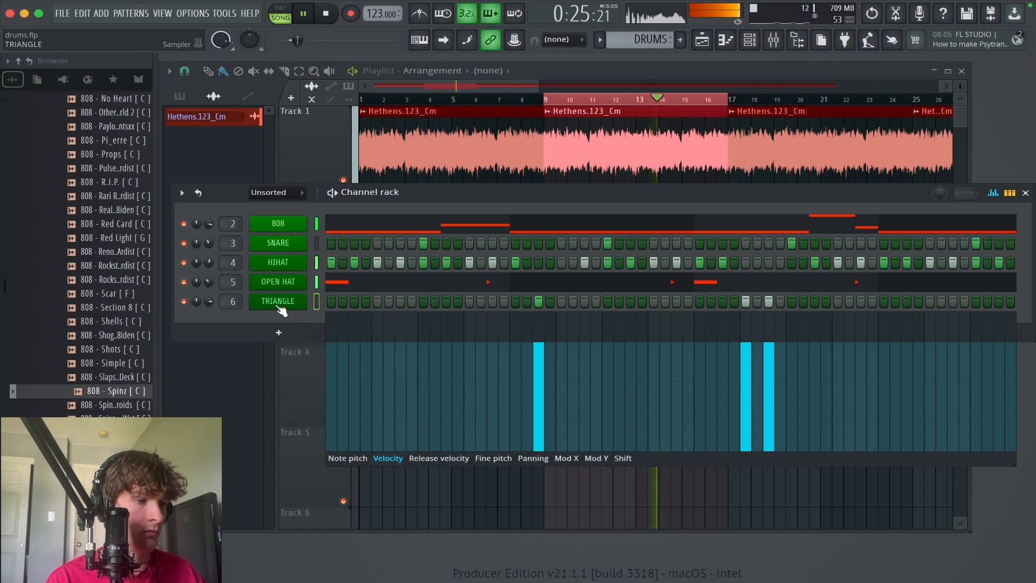
Step: In the triangle's piano roll, replace the last bar 7 note with a slightly later one and add a C5 note early in bar 8
right_click(283, 301)
left_click(324, 298)
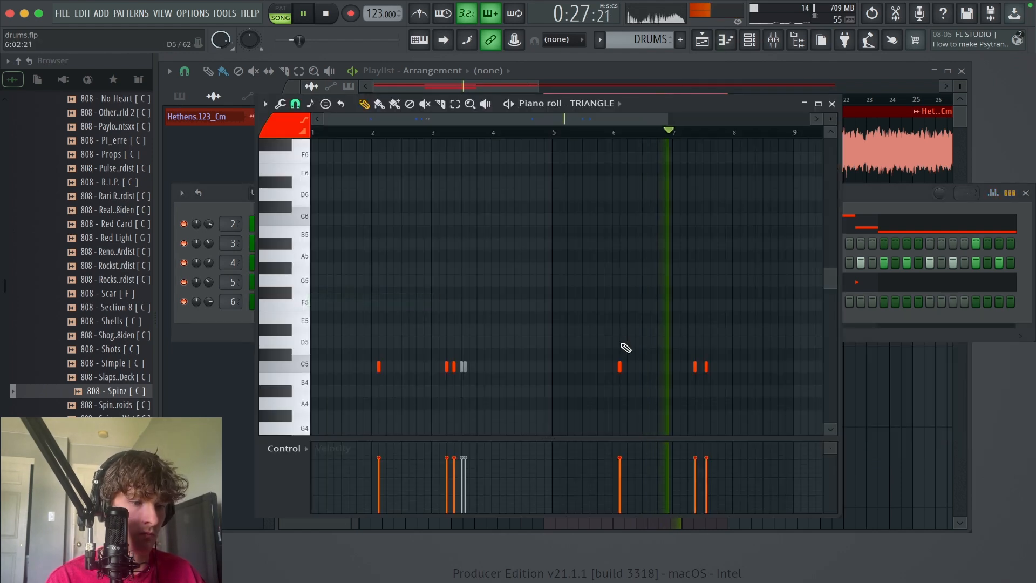
right_click(707, 367)
left_click(712, 366)
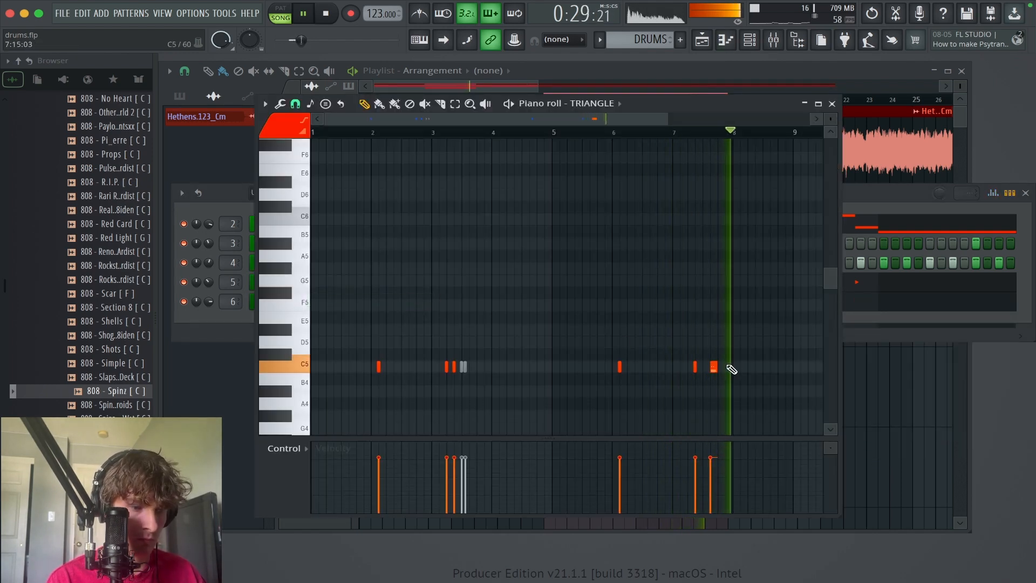
left_click(739, 367)
left_click(686, 131)
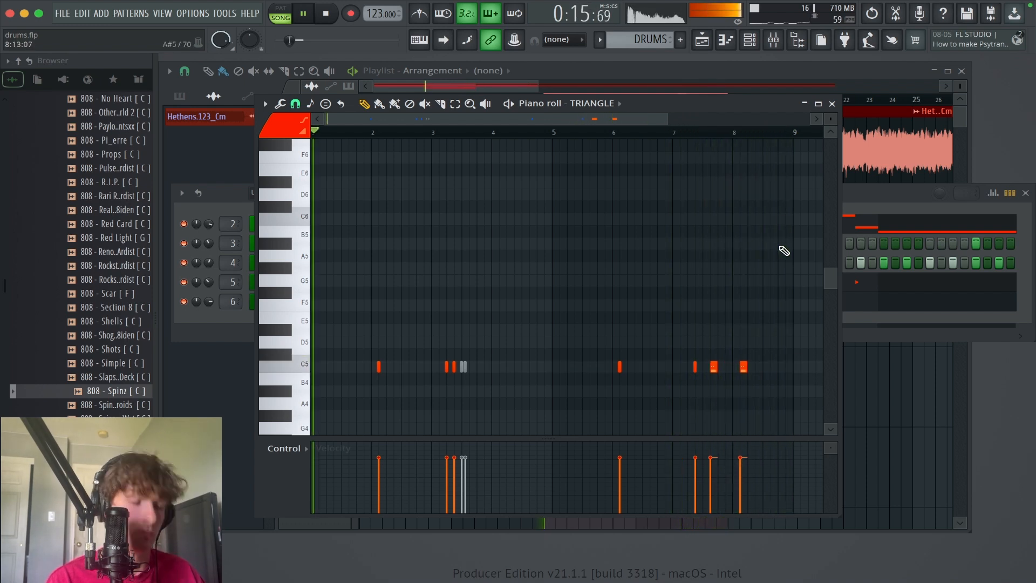
Step: Close the triangle's piano roll and the channel rack, and split the DRUMS pattern by channel
left_click(832, 103)
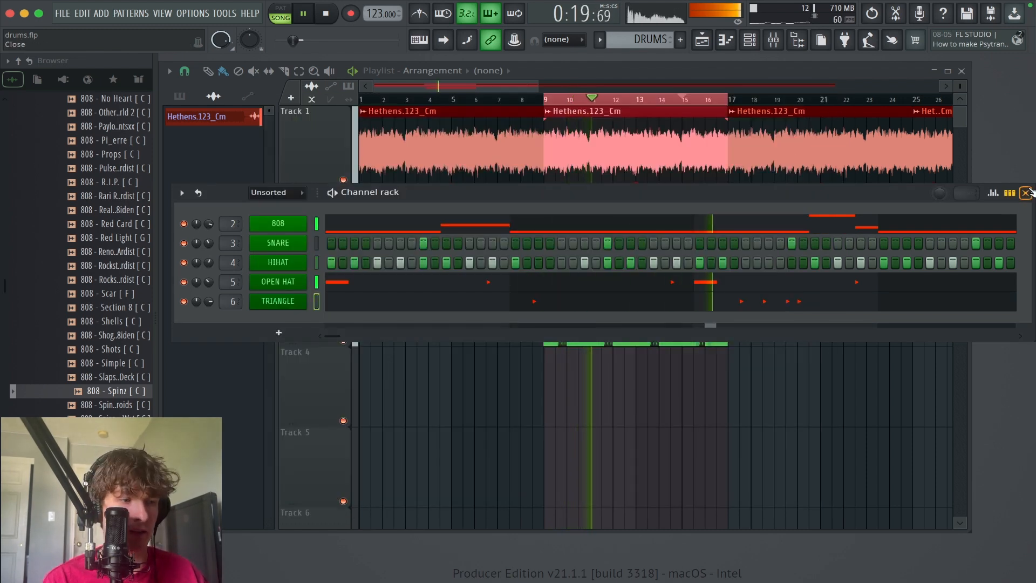
left_click(1024, 193)
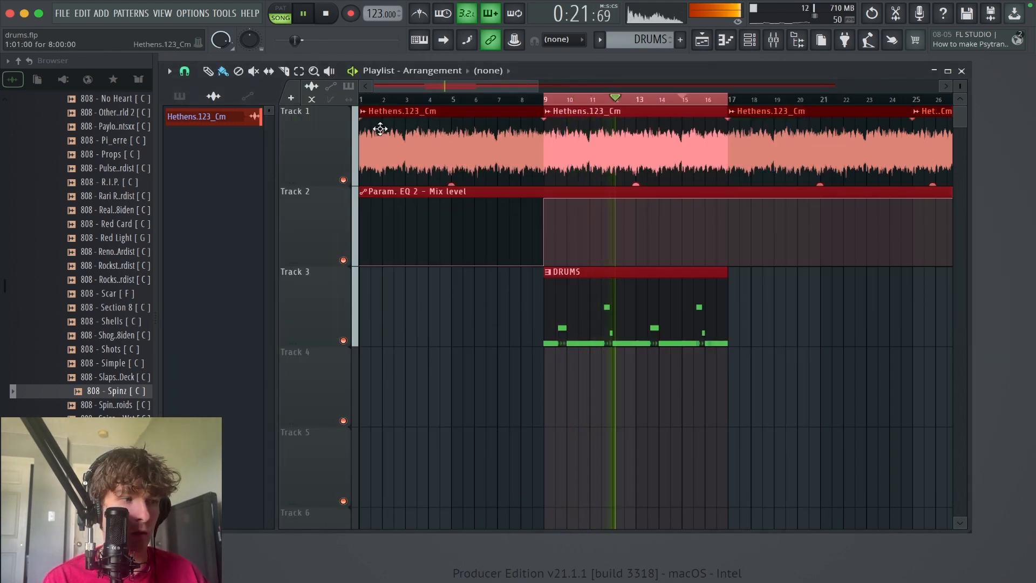
left_click(180, 96)
right_click(210, 123)
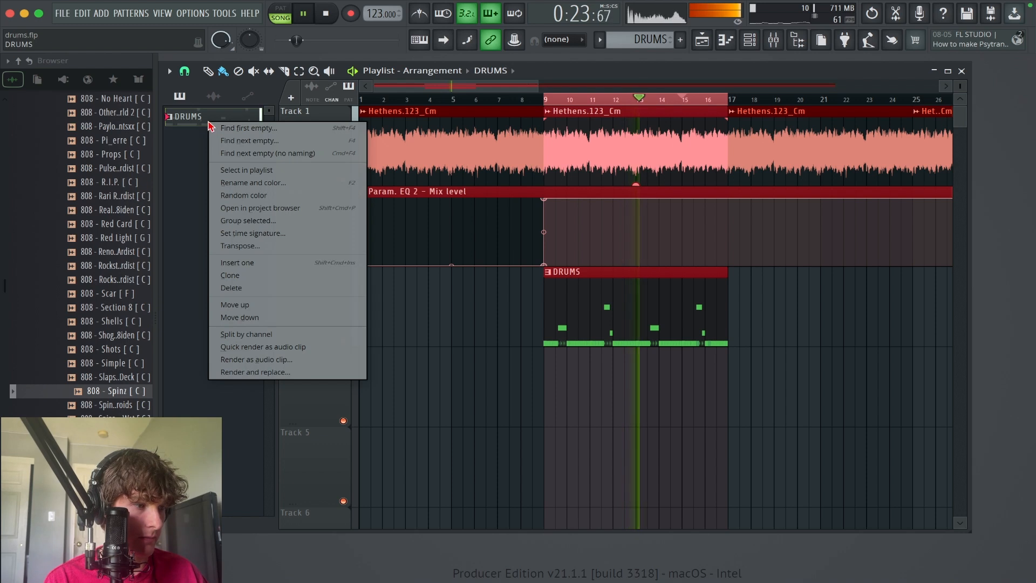
left_click(267, 334)
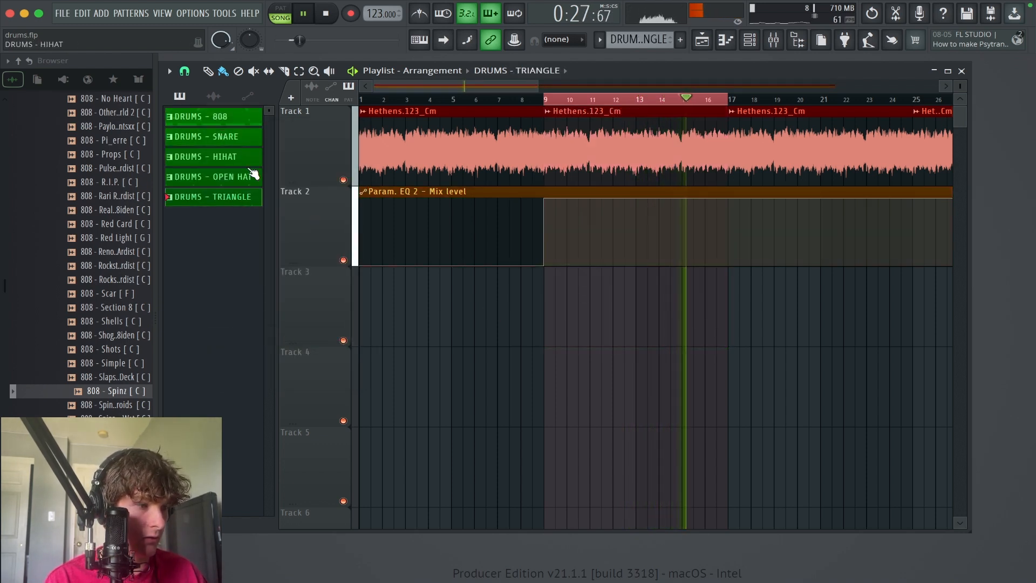
Step: Place the 808, snare, hi-hat, open-hat and triangle patterns on Tracks 3 to 7 from bar 9, repeated through bar 40
left_click_drag(237, 113, 542, 332)
key("space")
scroll(548, 261, "down", 2)
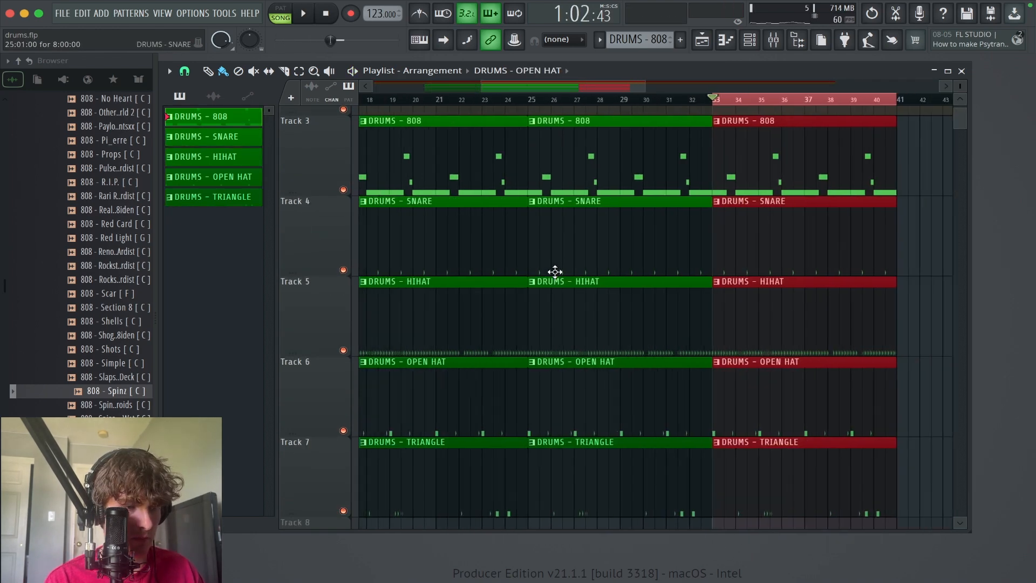
scroll(556, 270, "up", 5)
scroll(555, 272, "down", 7)
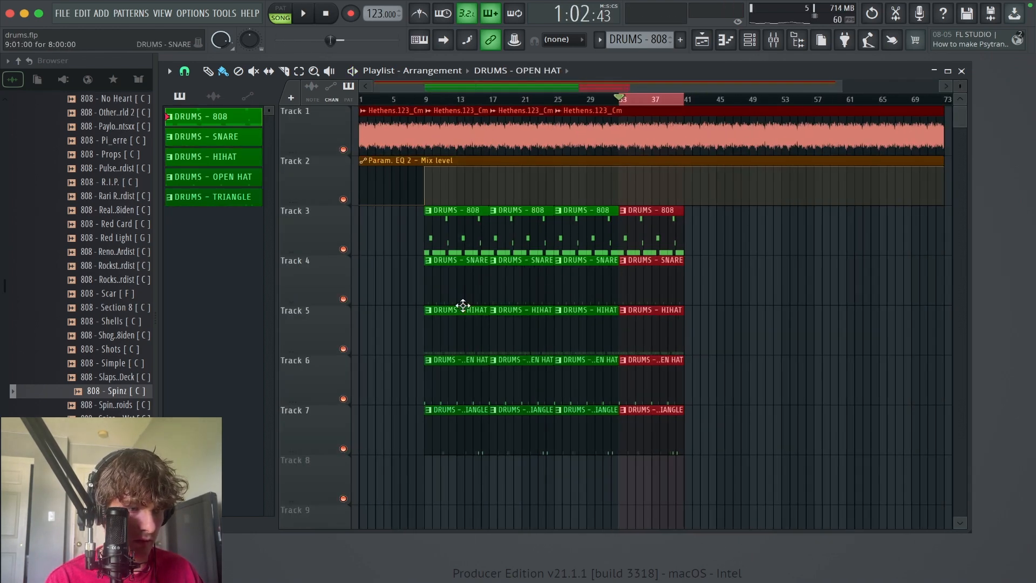
Step: Delete the open-hat and triangle clips in bars 17 to 24, and undo a trial deletion of the hi-hat clip there
right_click(507, 380)
right_click(513, 432)
right_click(511, 330)
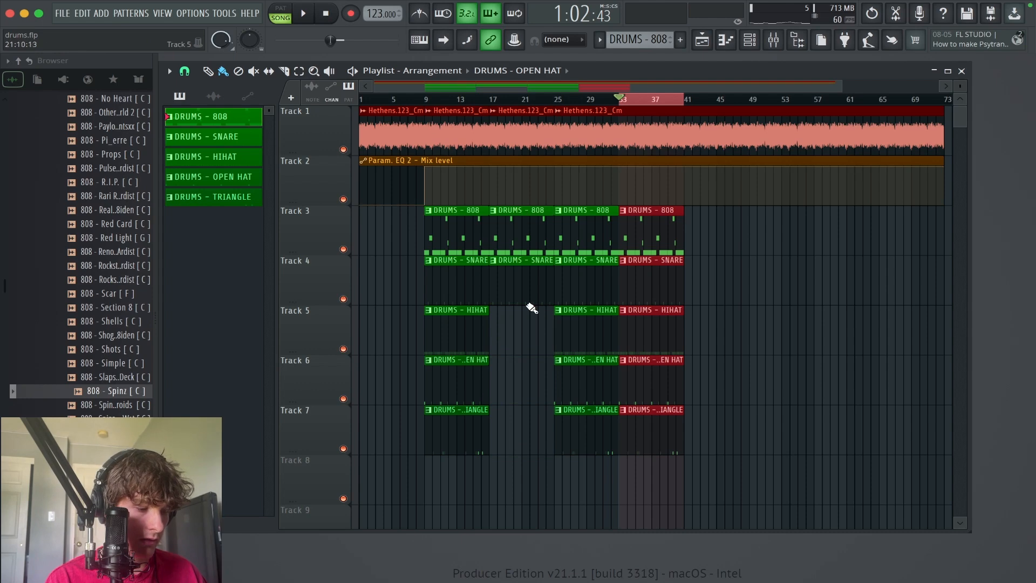
key("super+z")
Step: Build a lead-in to bar 9 from short snare clips in bar 8 and a hi-hat clip starting at bar 5, and play the arrangement
left_click_drag(716, 504, 309, 161)
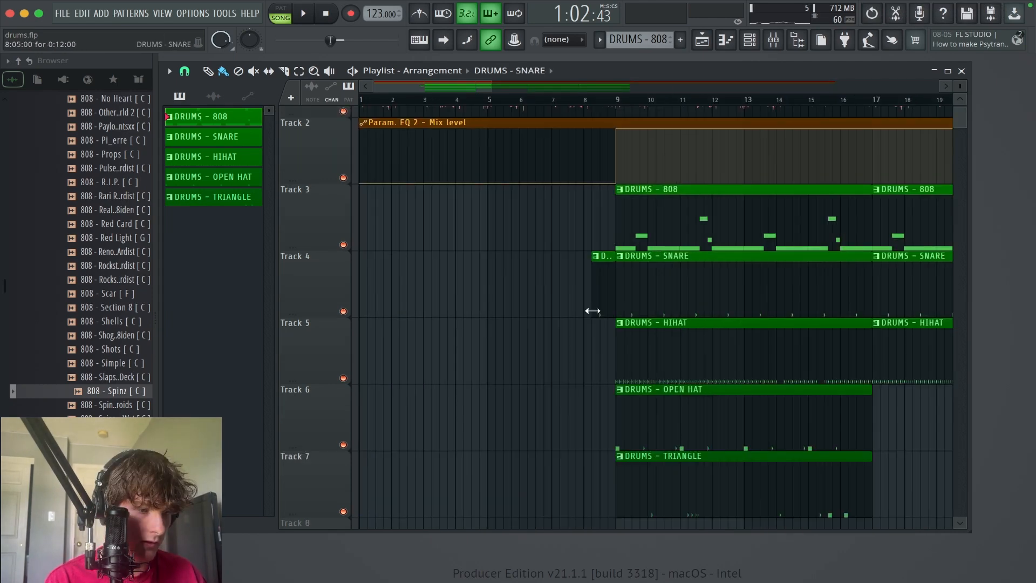
left_click_drag(654, 369, 448, 133)
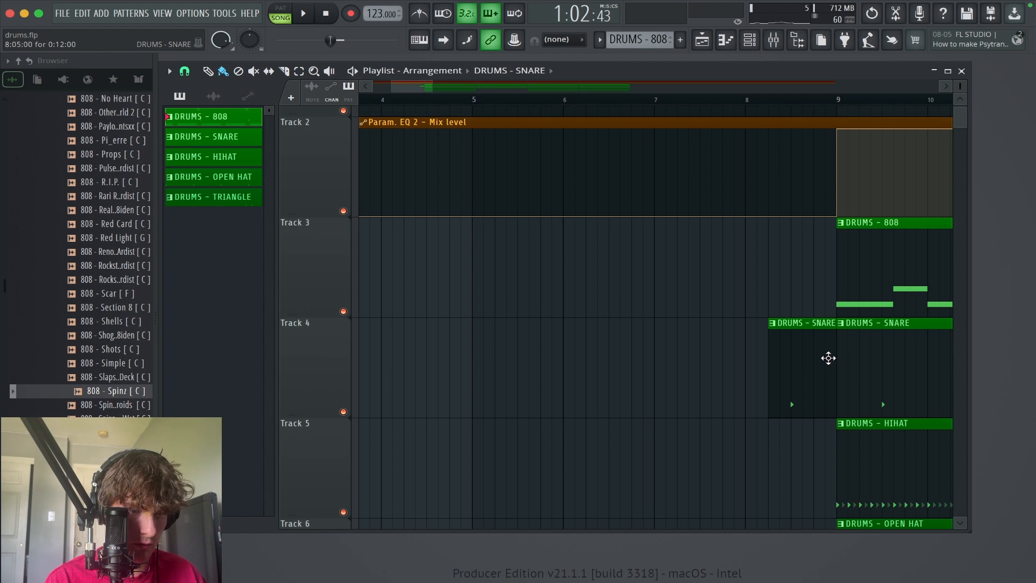
left_click_drag(833, 358, 814, 373)
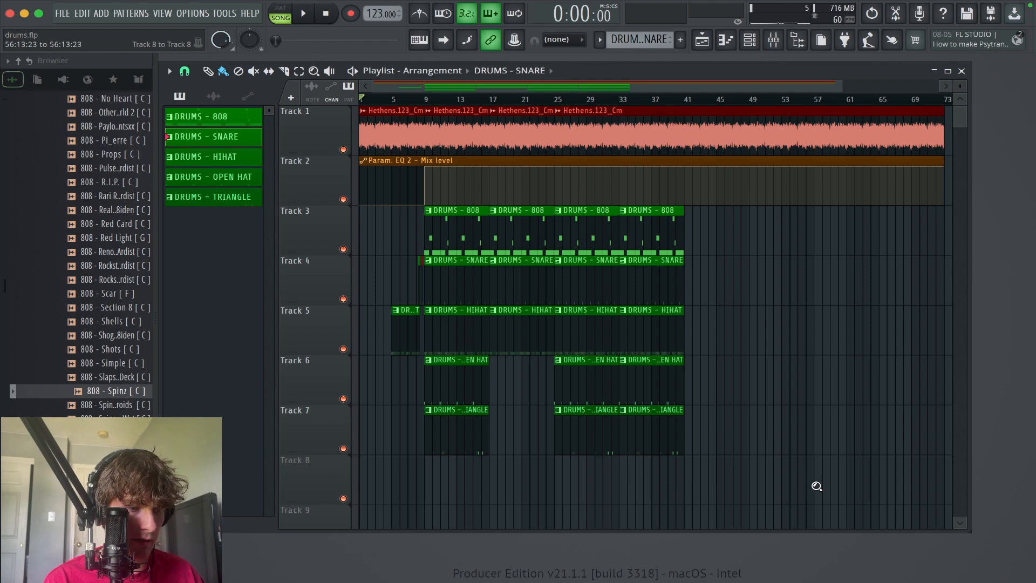
left_click_drag(817, 486, 353, 126)
left_click_drag(908, 523, 329, 143)
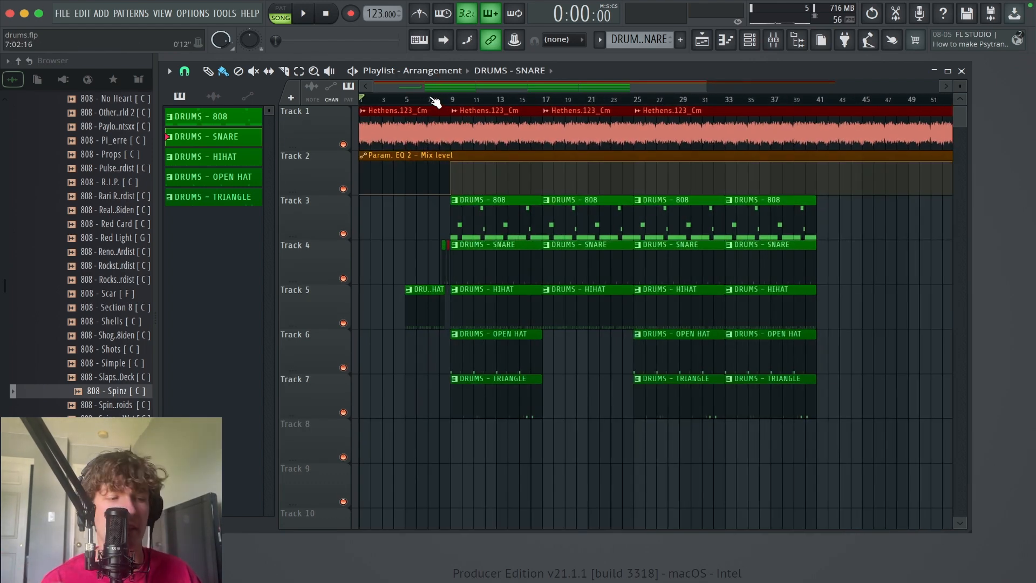
key("space")
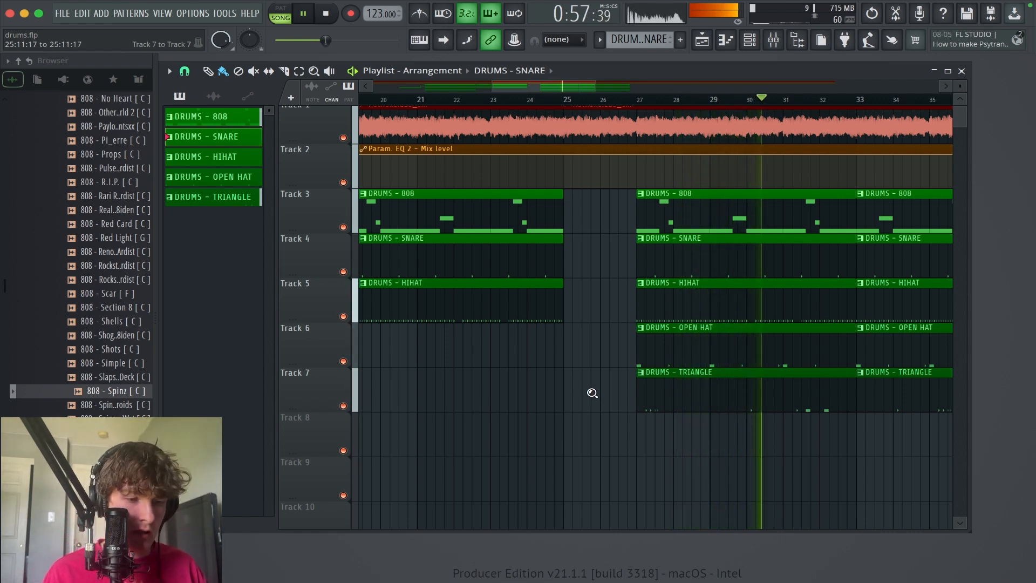
Step: Select all drum clips on Tracks 3 to 7 from bar 27 through bar 40 and duplicate them twice, through bar 68
scroll(591, 393, "down", 5)
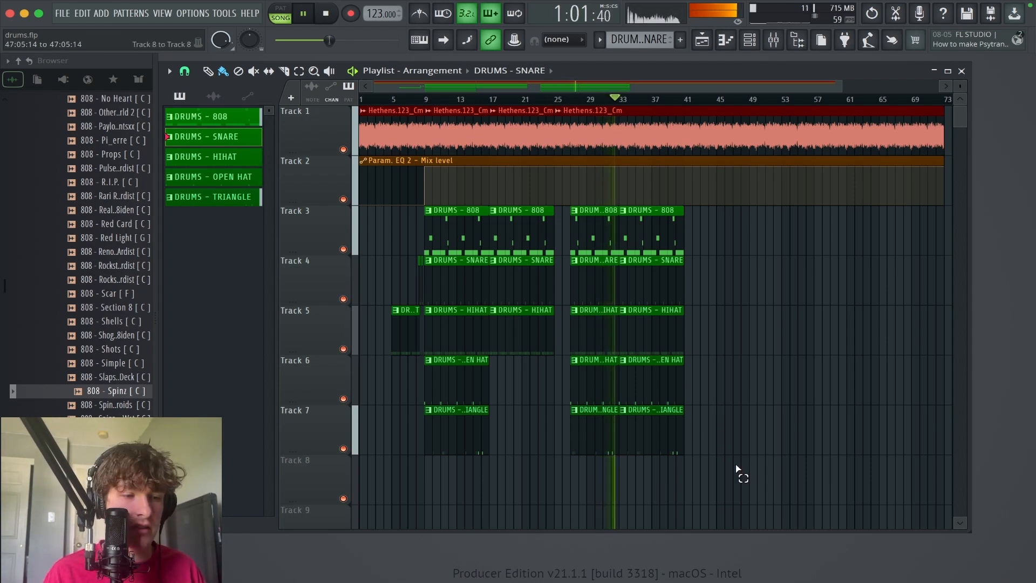
left_click_drag(739, 503, 623, 207)
key("ctrl+b")
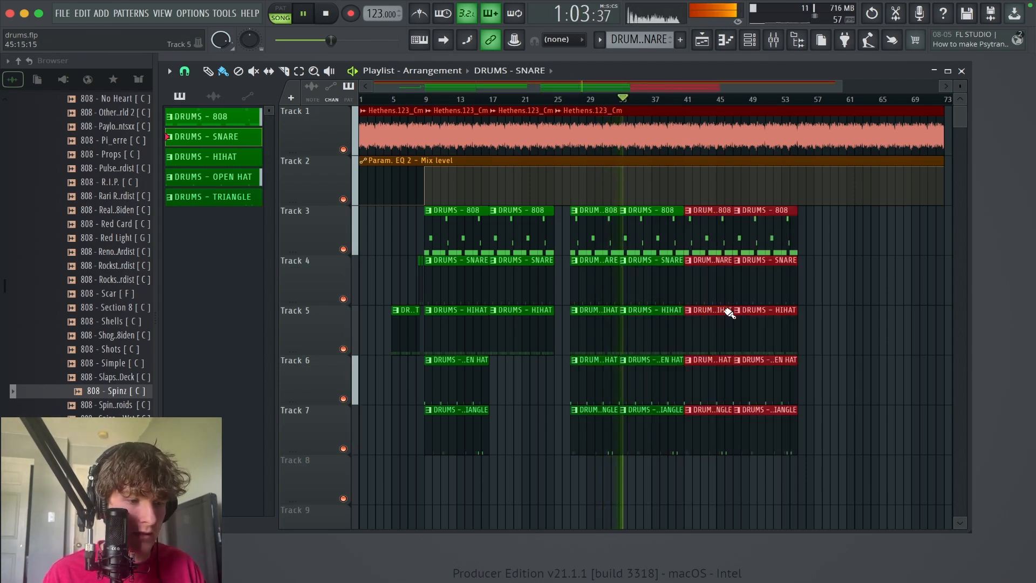
key("ctrl+b")
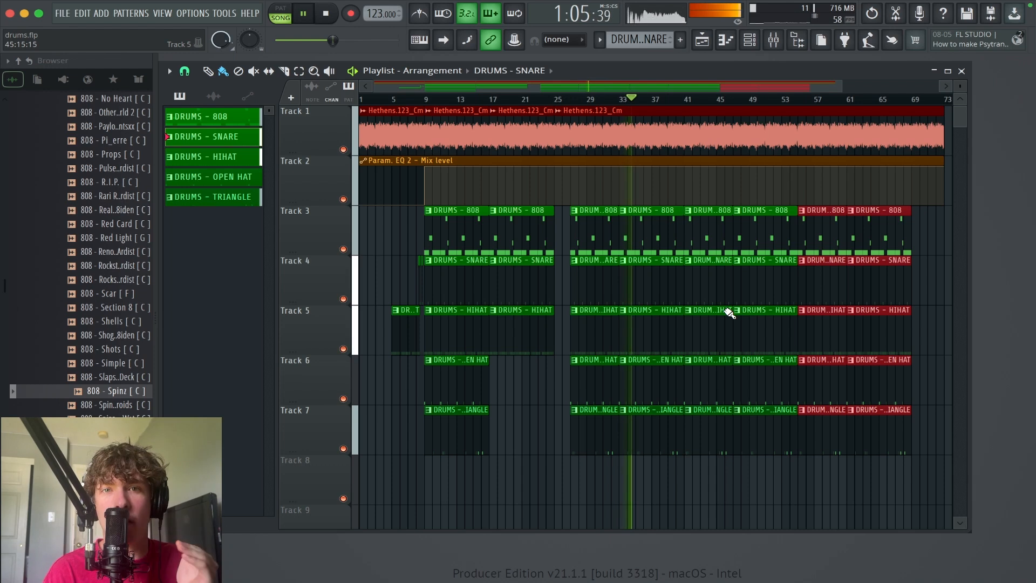